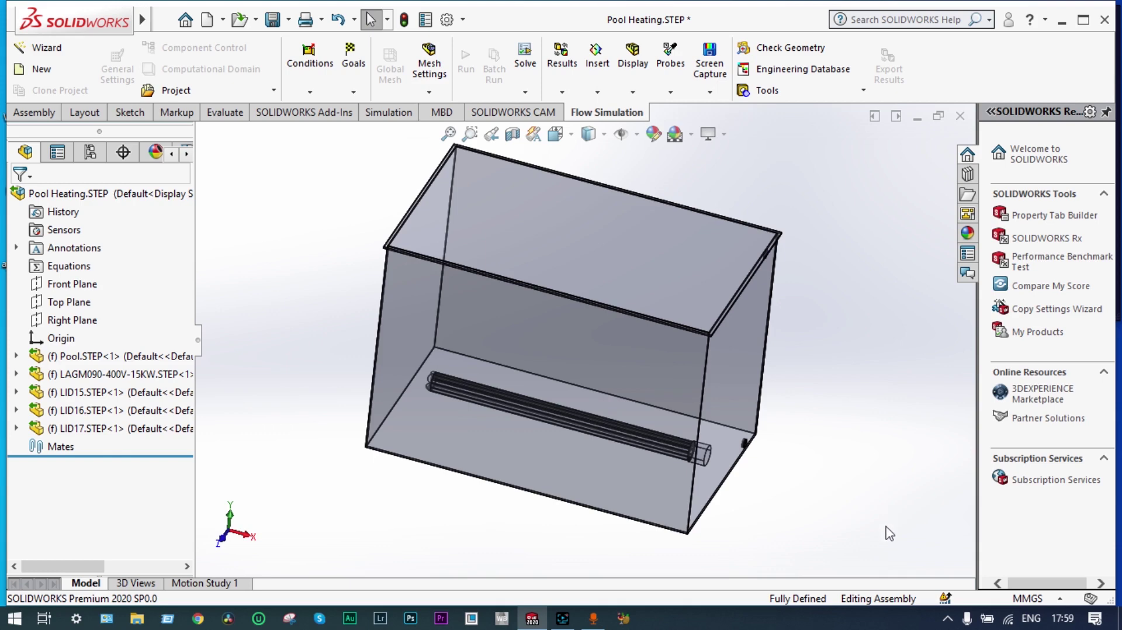
Examine the pool heating assembly from several angles, including the tank, its openings and the heater near the floor
{"action": "middle_click_drag", "start_coordinate": [766, 435], "coordinate": [704, 381]}
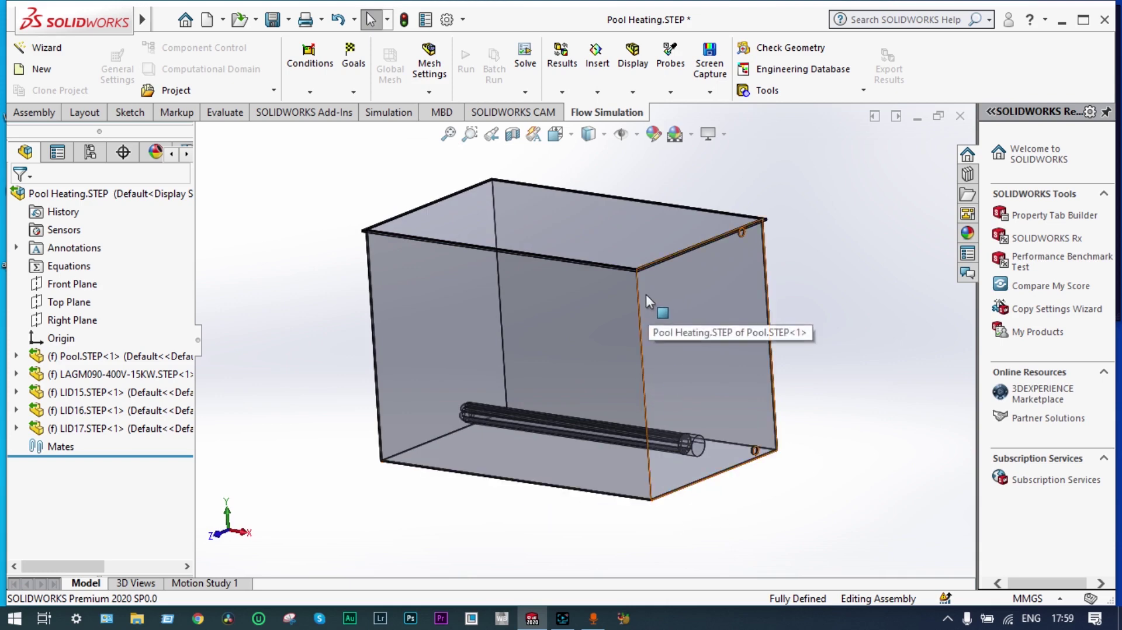
{"action": "middle_click_drag", "start_coordinate": [853, 311], "coordinate": [877, 342]}
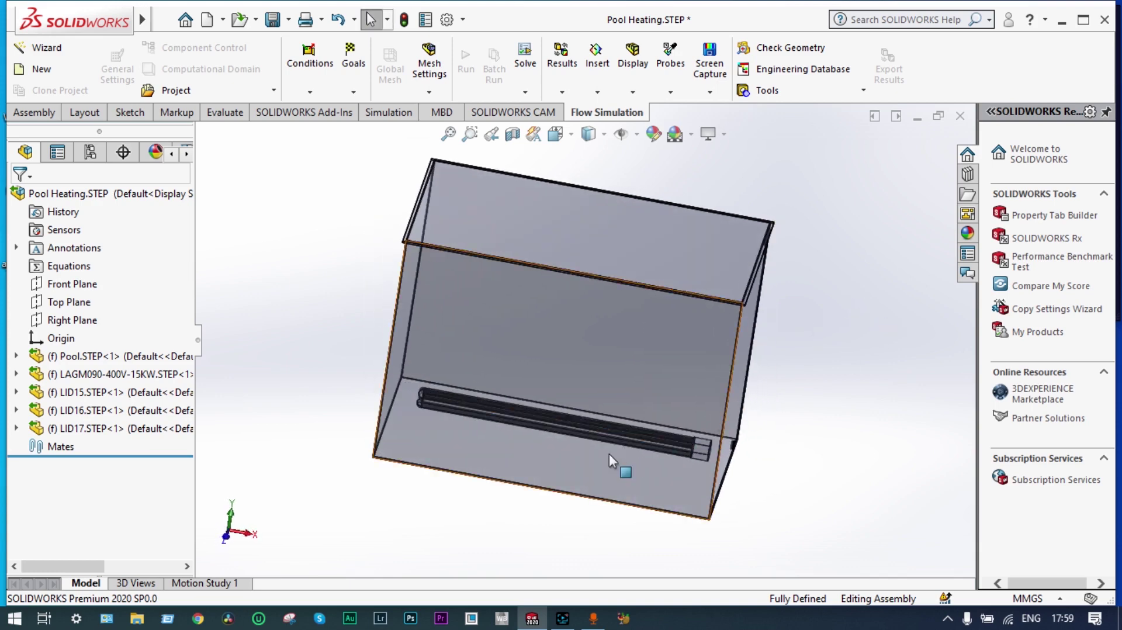
{"action": "scroll", "coordinate": [608, 437], "scroll_direction": "up", "scroll_amount": 2}
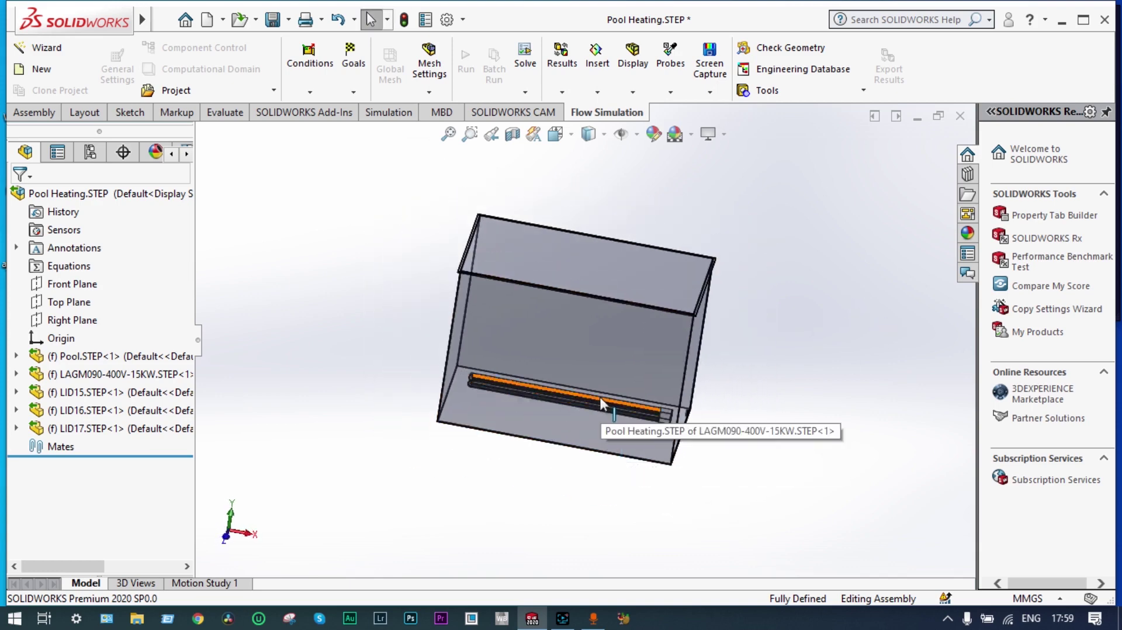
{"action": "middle_click_drag", "start_coordinate": [600, 397], "coordinate": [599, 380], "text": "ctrl"}
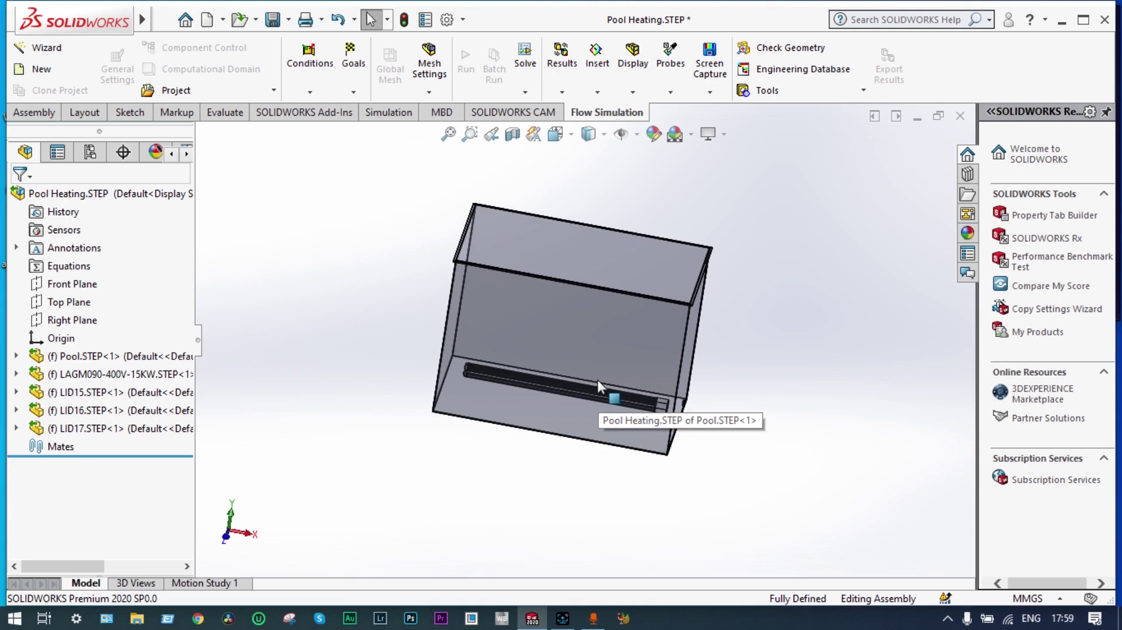
{"action": "middle_click_drag", "start_coordinate": [597, 379], "coordinate": [832, 341]}
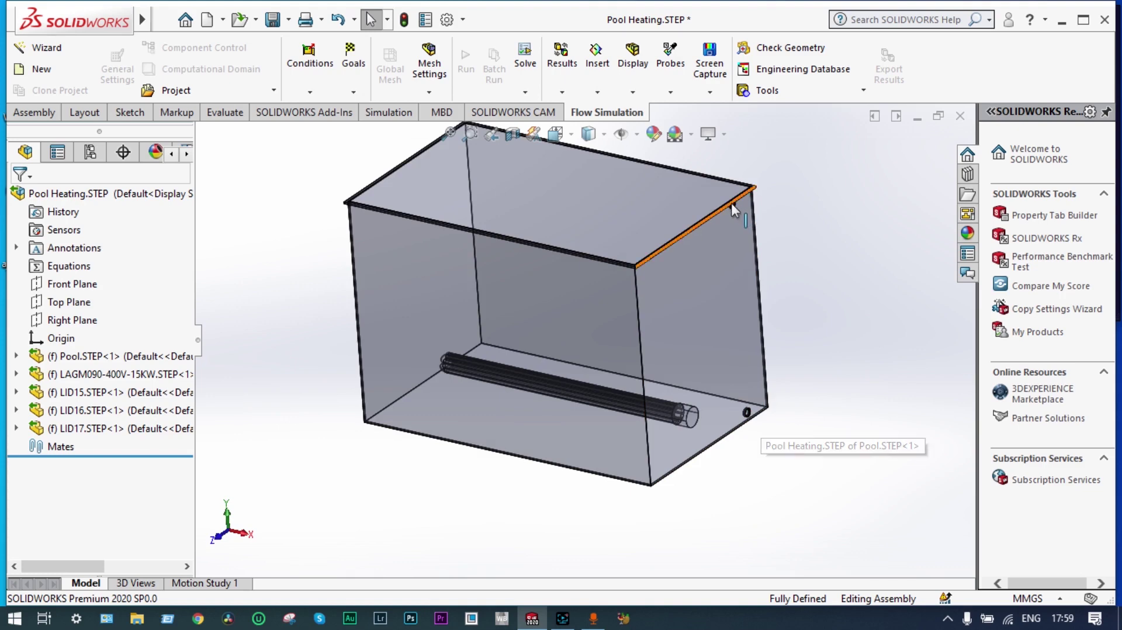
{"action": "middle_click_drag", "start_coordinate": [733, 206], "coordinate": [795, 206]}
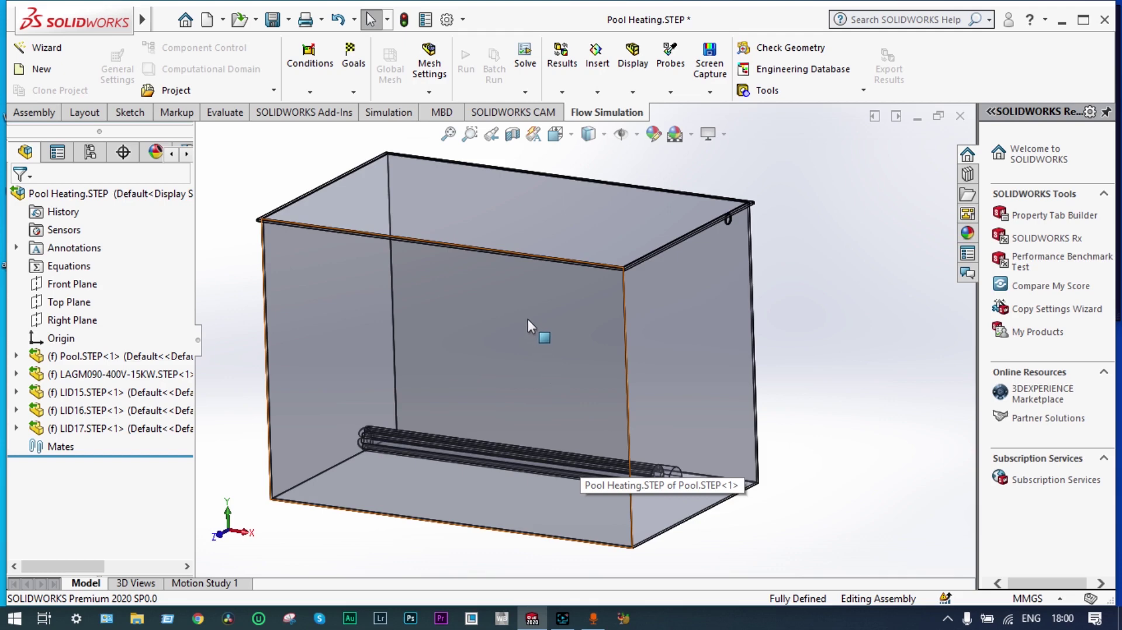
{"action": "middle_click_drag", "start_coordinate": [528, 318], "coordinate": [792, 301]}
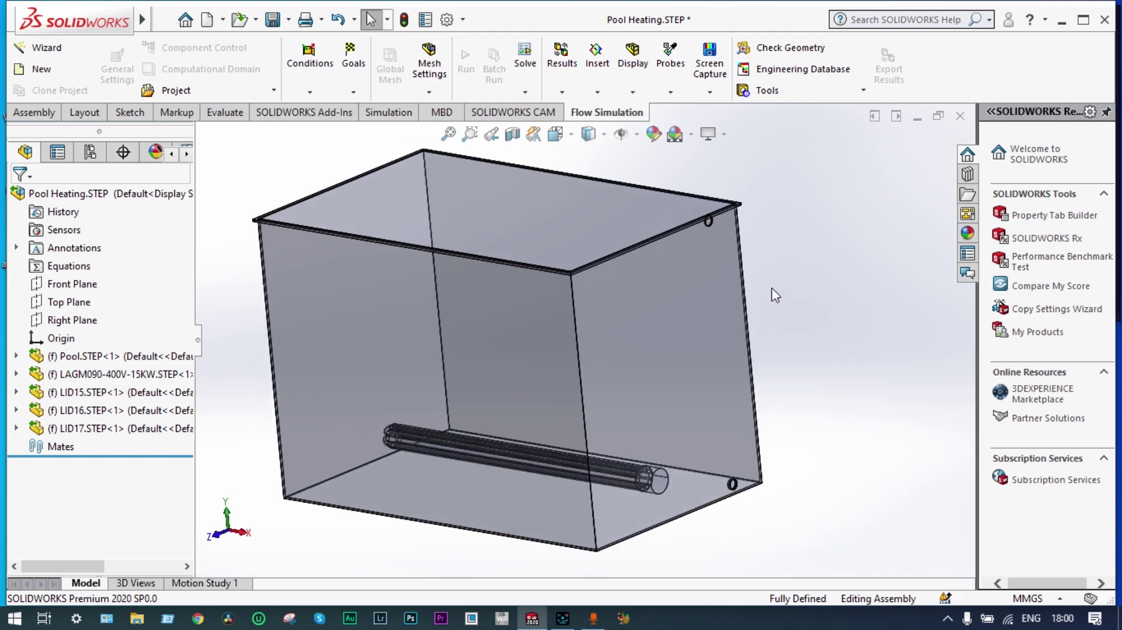
{"action": "key", "text": "f"}
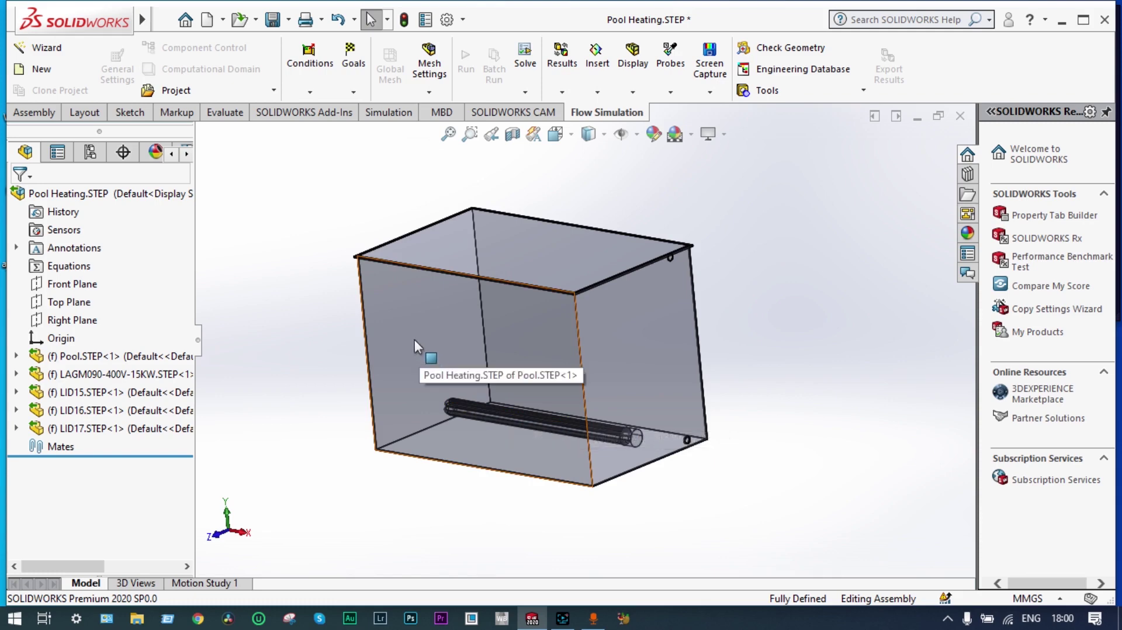
{"action": "mouse_move", "coordinate": [753, 315]}
{"action": "middle_mouse_down"}
{"action": "mouse_move", "coordinate": [773, 308]}
{"action": "mouse_move", "coordinate": [762, 308]}
{"action": "middle_mouse_up"}
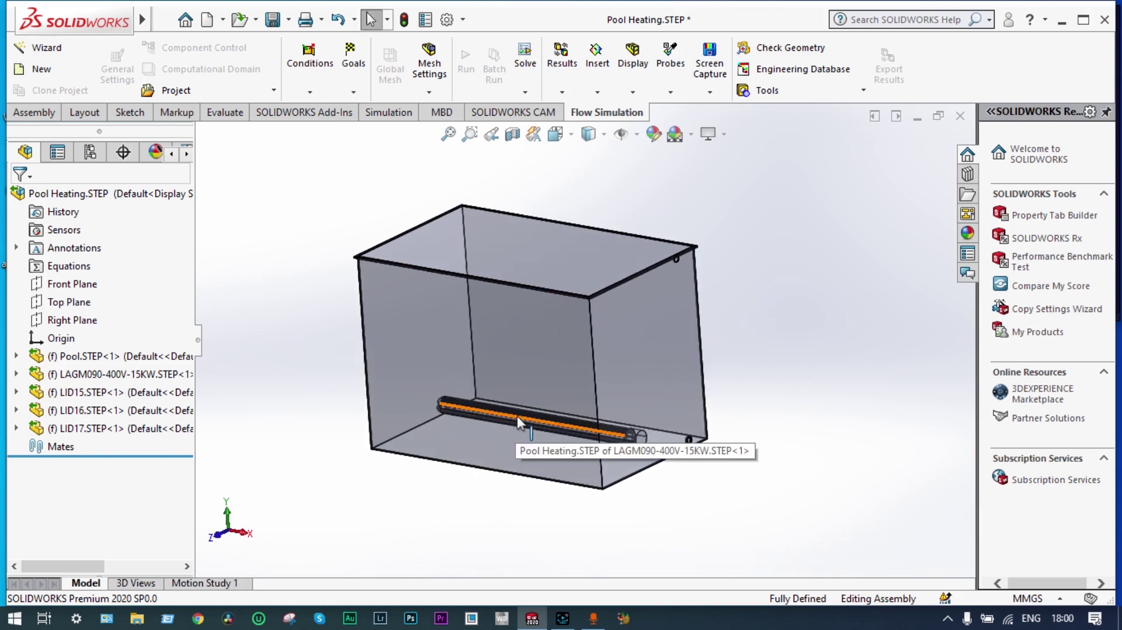
{"action": "middle_click_drag", "start_coordinate": [766, 299], "coordinate": [762, 283]}
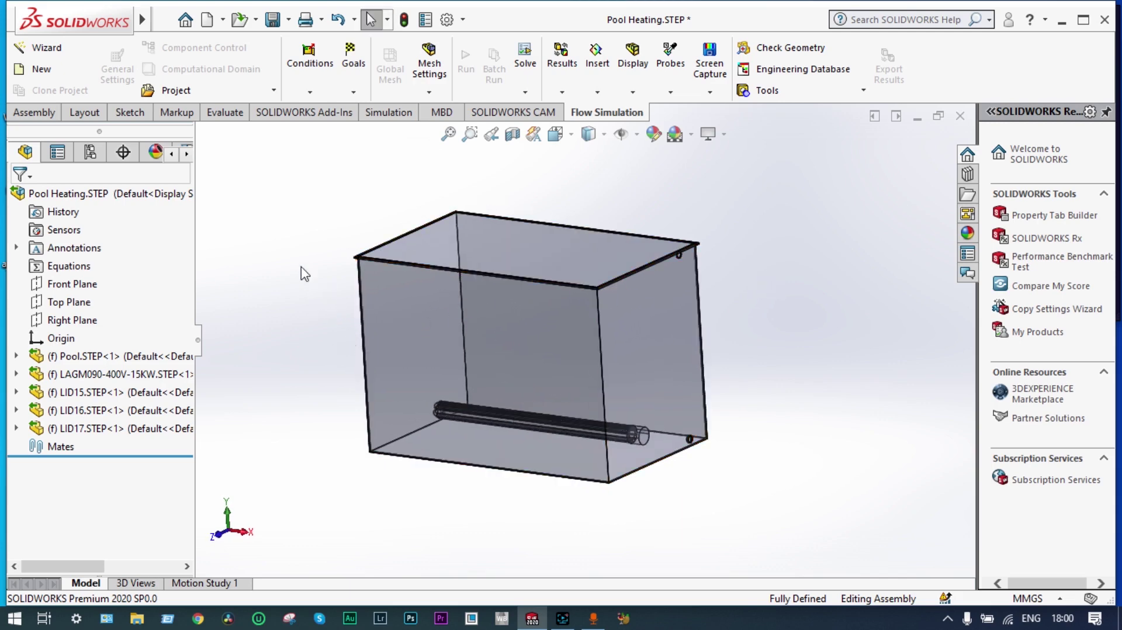
{"action": "middle_click_drag", "start_coordinate": [541, 195], "coordinate": [563, 210]}
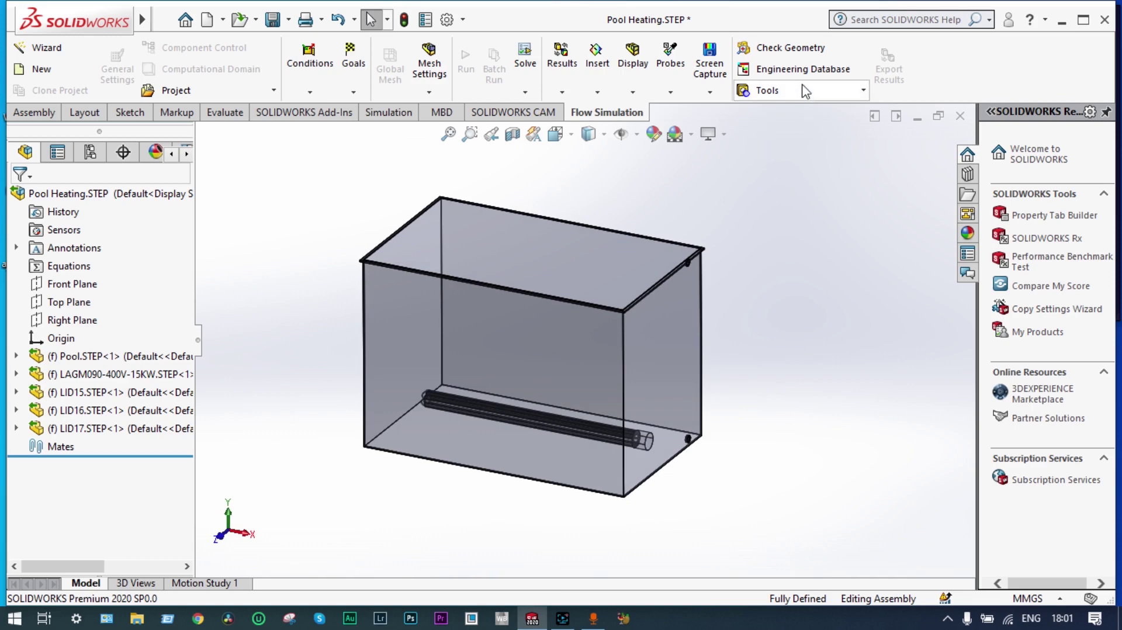
Run a geometry check on the whole assembly with the analysis type set to Internal
{"action": "left_click", "coordinate": [790, 48]}
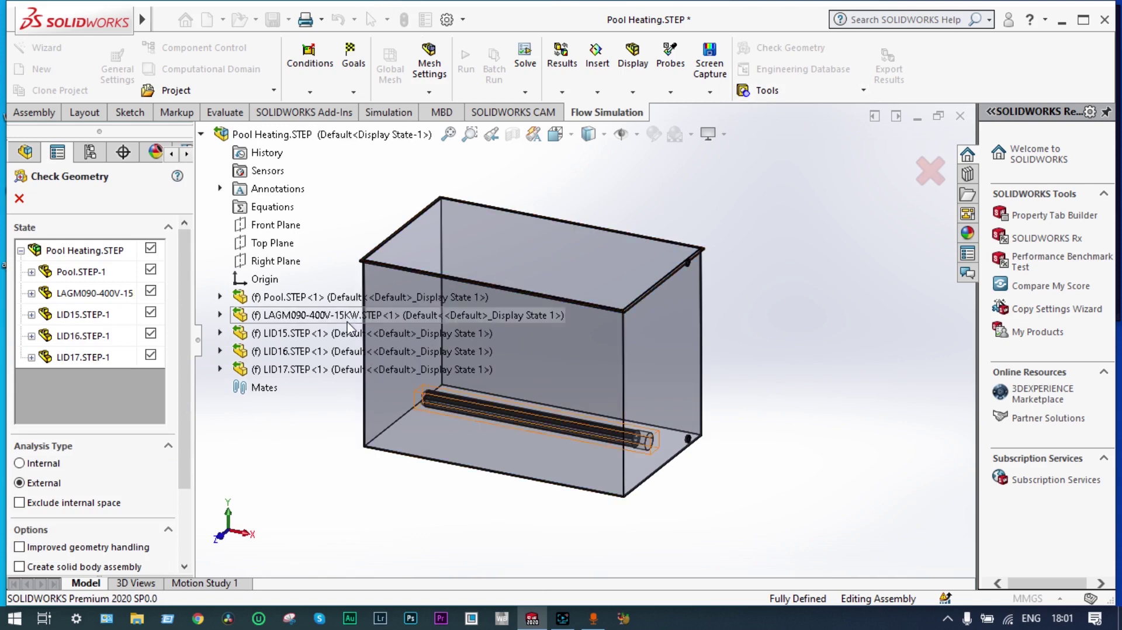
{"action": "left_click", "coordinate": [19, 463]}
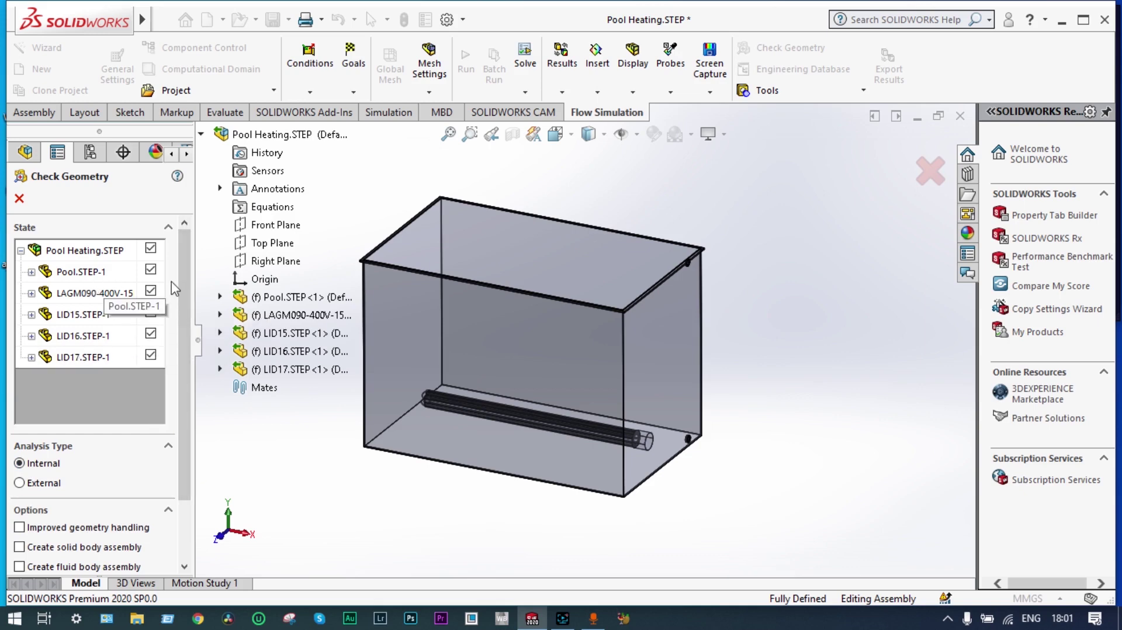
{"action": "scroll", "coordinate": [182, 271], "scroll_direction": "down", "scroll_amount": 1}
{"action": "scroll", "coordinate": [192, 398], "scroll_direction": "down", "scroll_amount": 1}
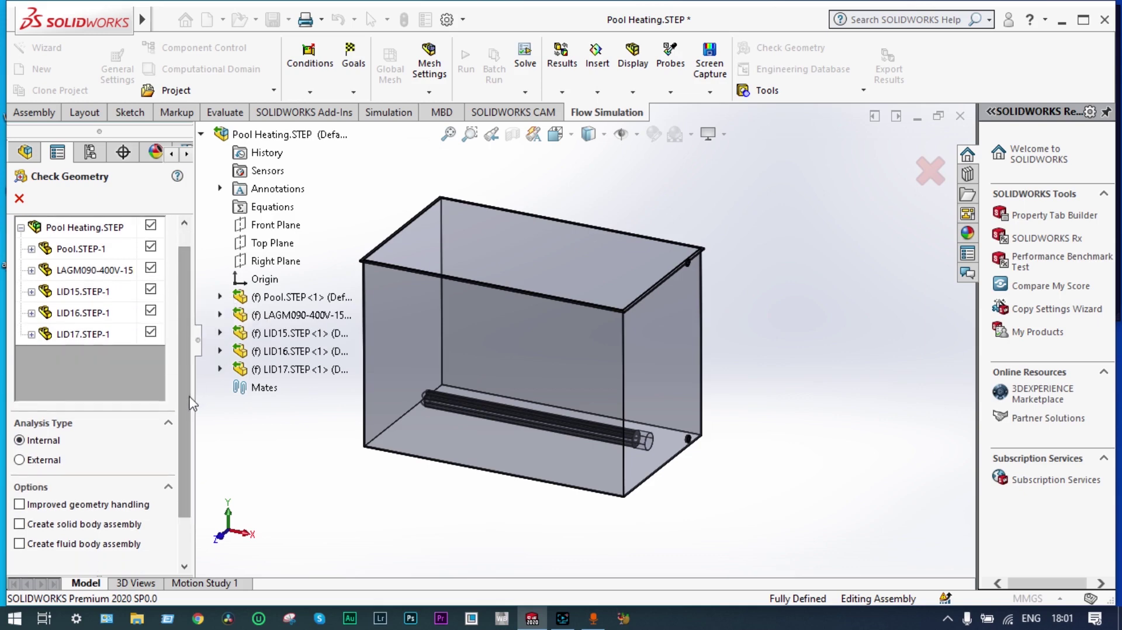
{"action": "scroll", "coordinate": [186, 415], "scroll_direction": "down", "scroll_amount": 5}
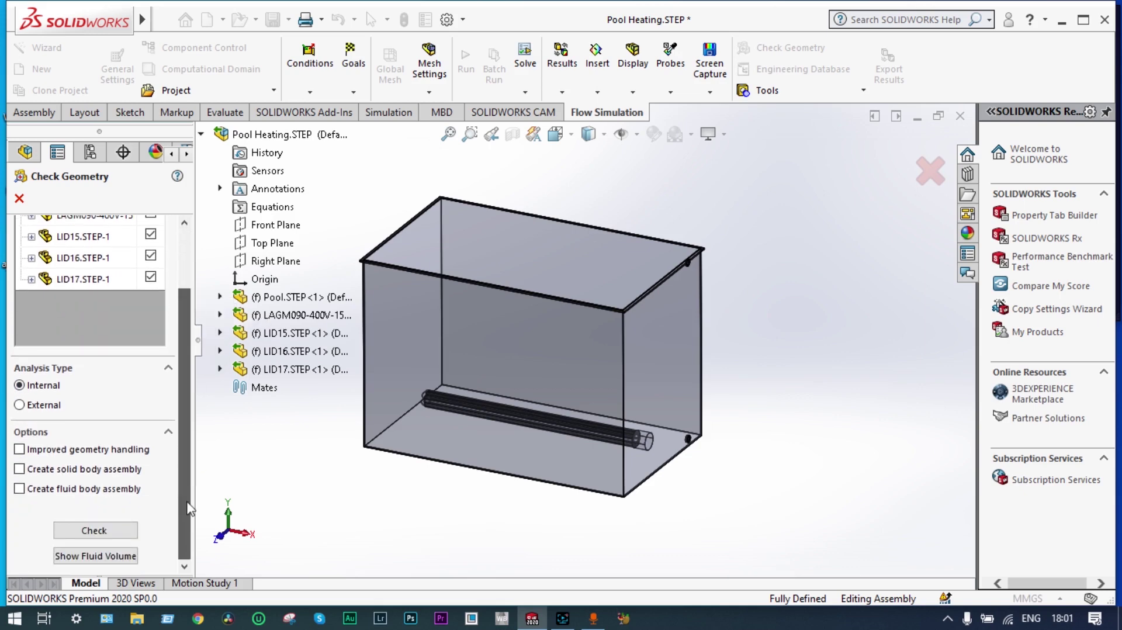
{"action": "left_click", "coordinate": [114, 531]}
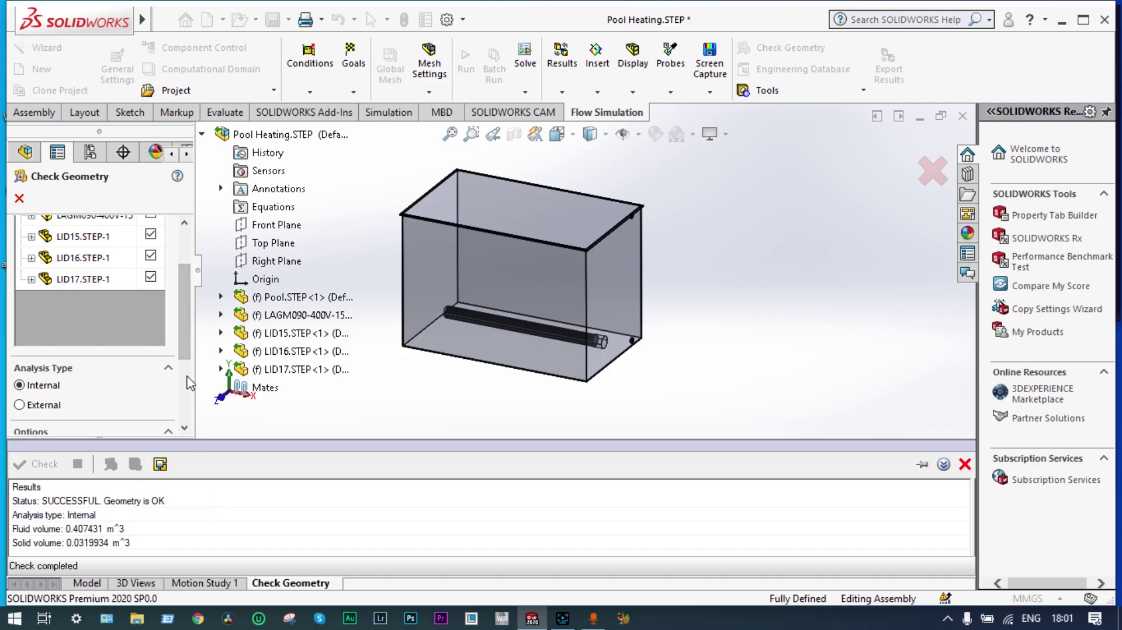
Display the fluid volume inside the pool assembly and close the geometry check
{"action": "scroll", "coordinate": [188, 380], "scroll_direction": "down", "scroll_amount": 3}
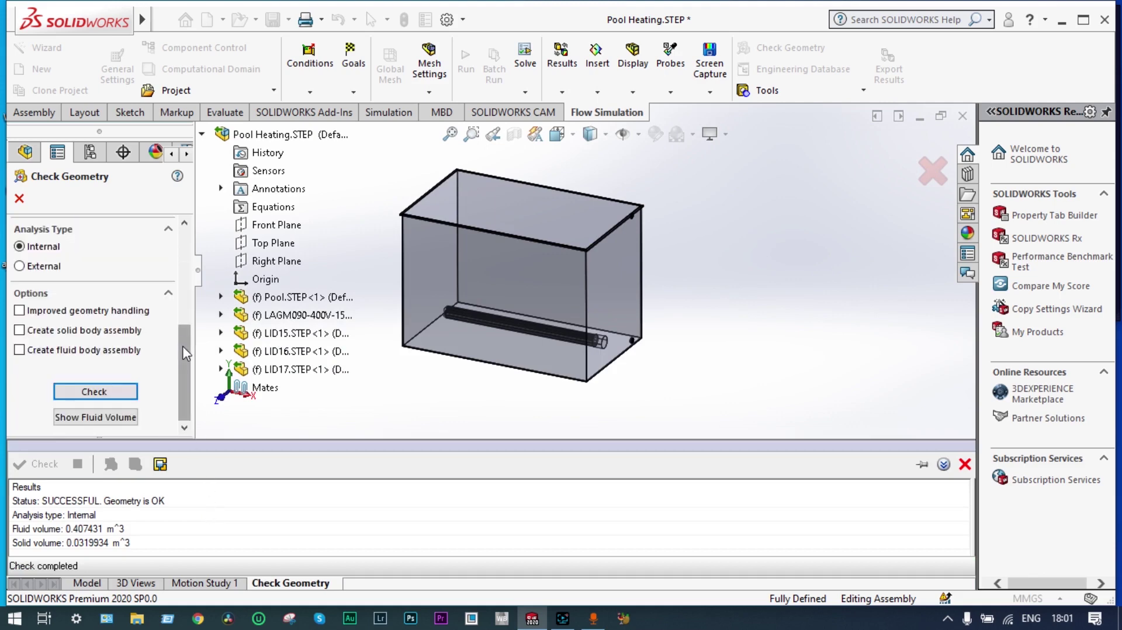
{"action": "left_click", "coordinate": [124, 419]}
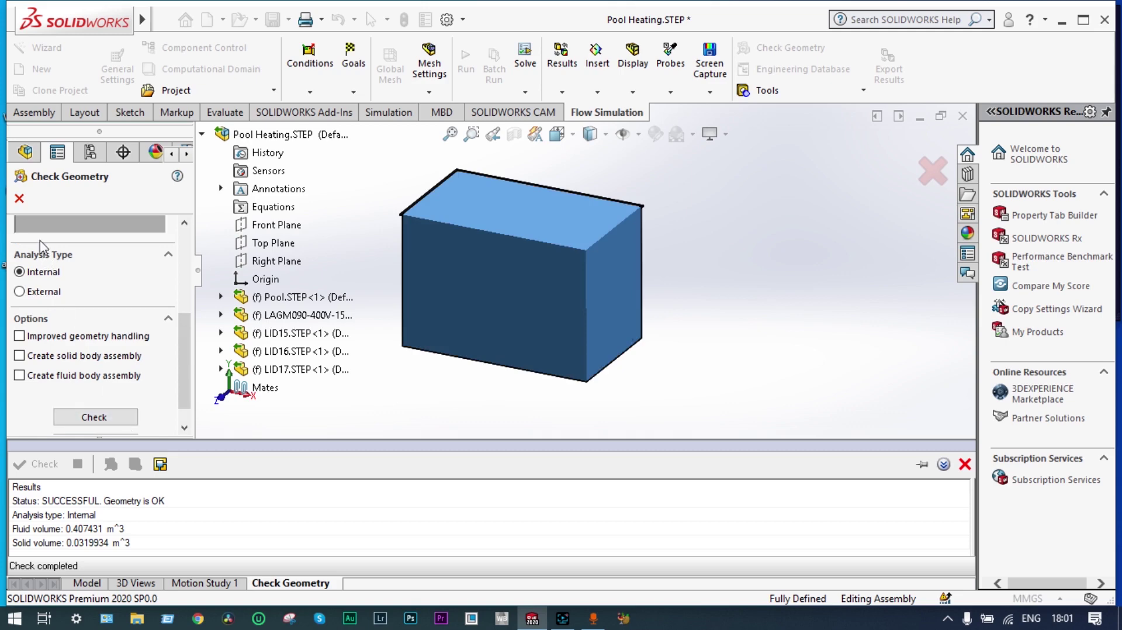
{"action": "left_click", "coordinate": [20, 199]}
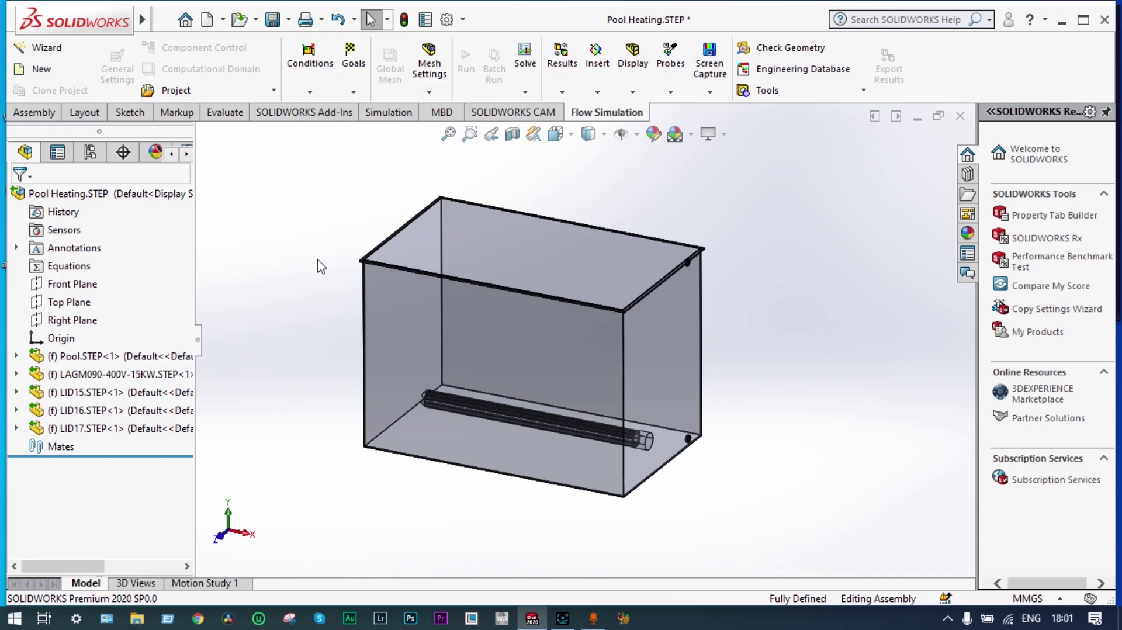
Start a wizard-based flow simulation project, keeping the name Project(1) and current configuration, and select the SI (m-kg-s) unit system
{"action": "left_click", "coordinate": [47, 48]}
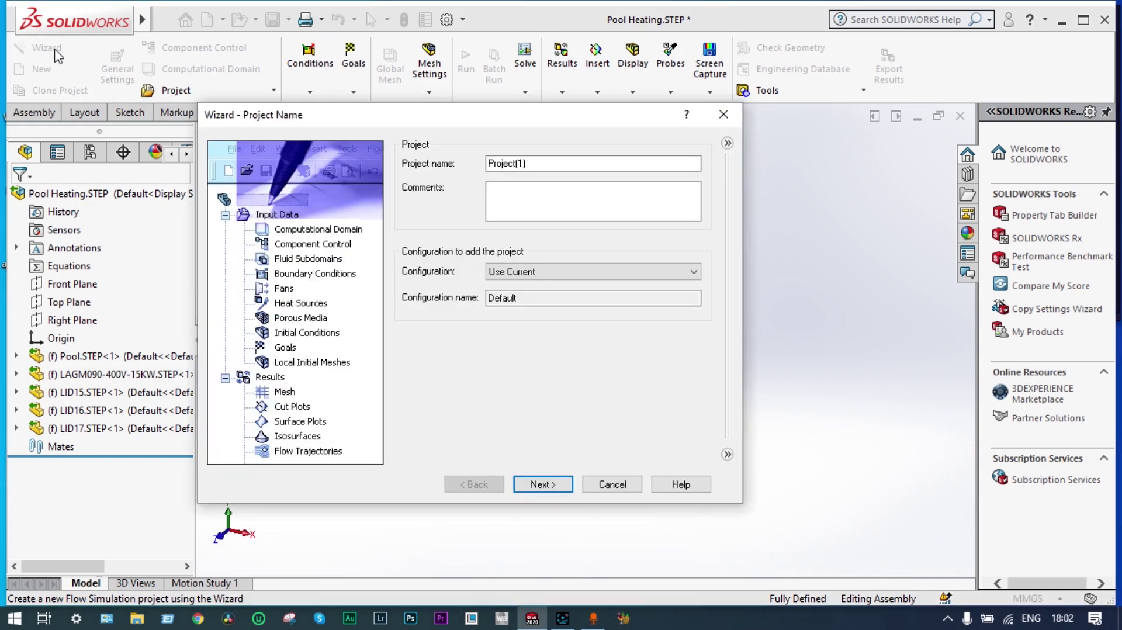
{"action": "left_click", "coordinate": [545, 485]}
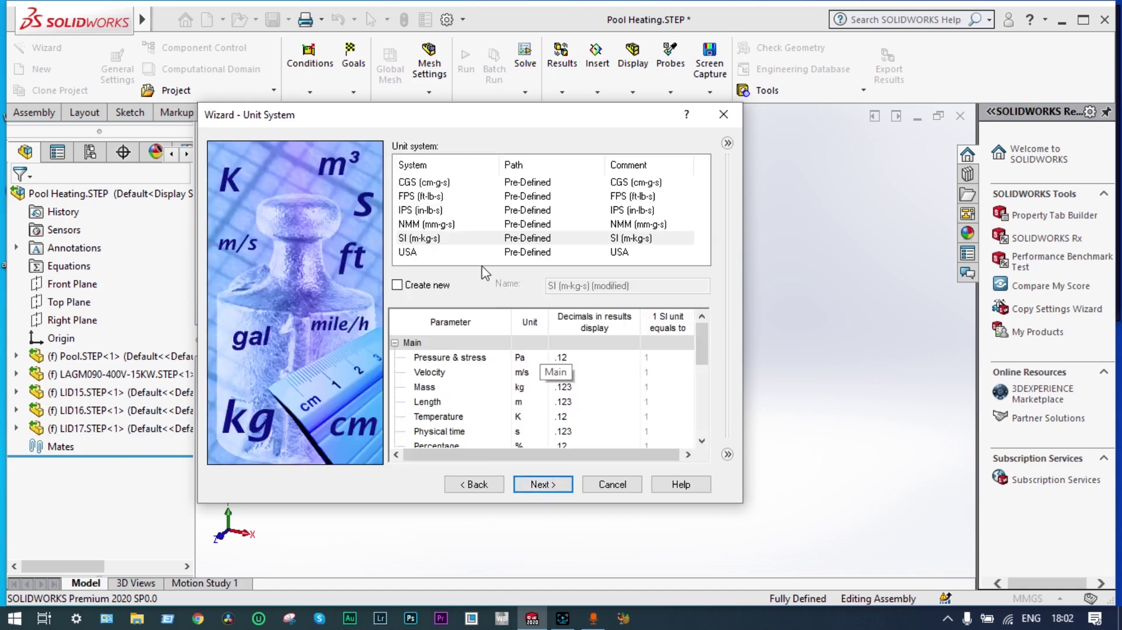
{"action": "left_click", "coordinate": [444, 239]}
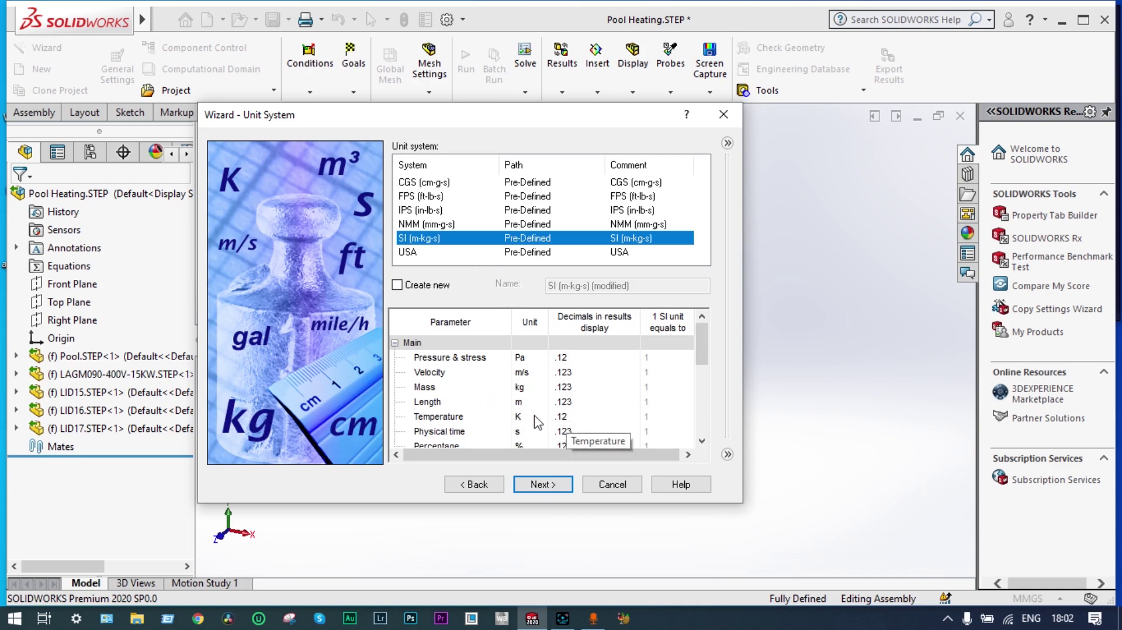
Set the project's temperature unit to Celsius and its pressure and stress unit to bar, and proceed to the analysis type settings
{"action": "left_click", "coordinate": [537, 418]}
{"action": "left_click", "coordinate": [542, 417]}
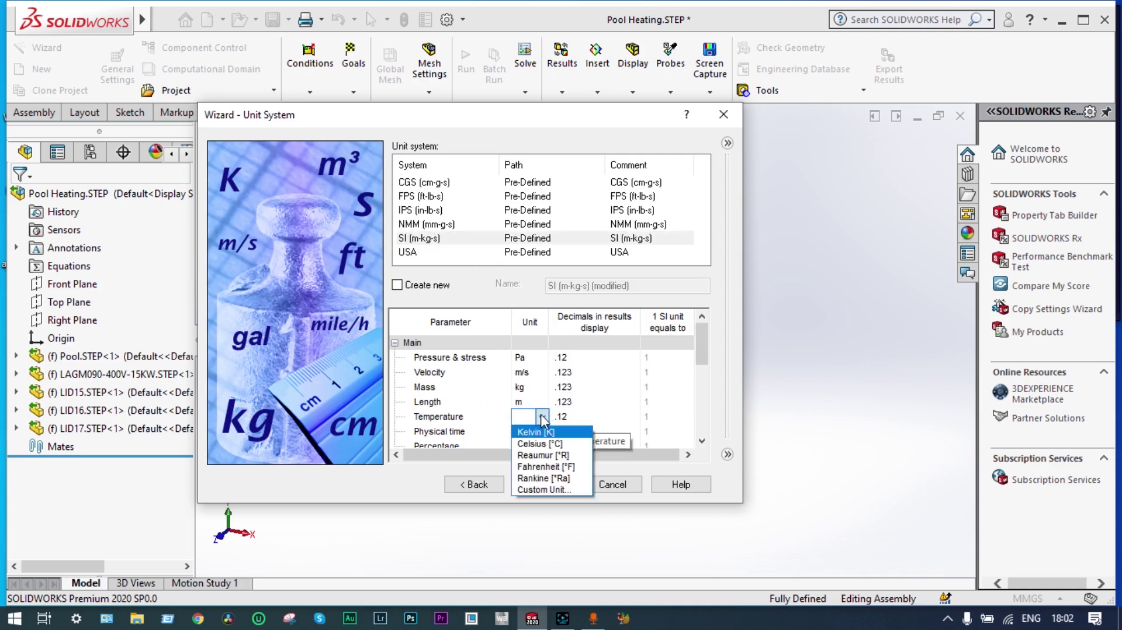
{"action": "left_click", "coordinate": [545, 444]}
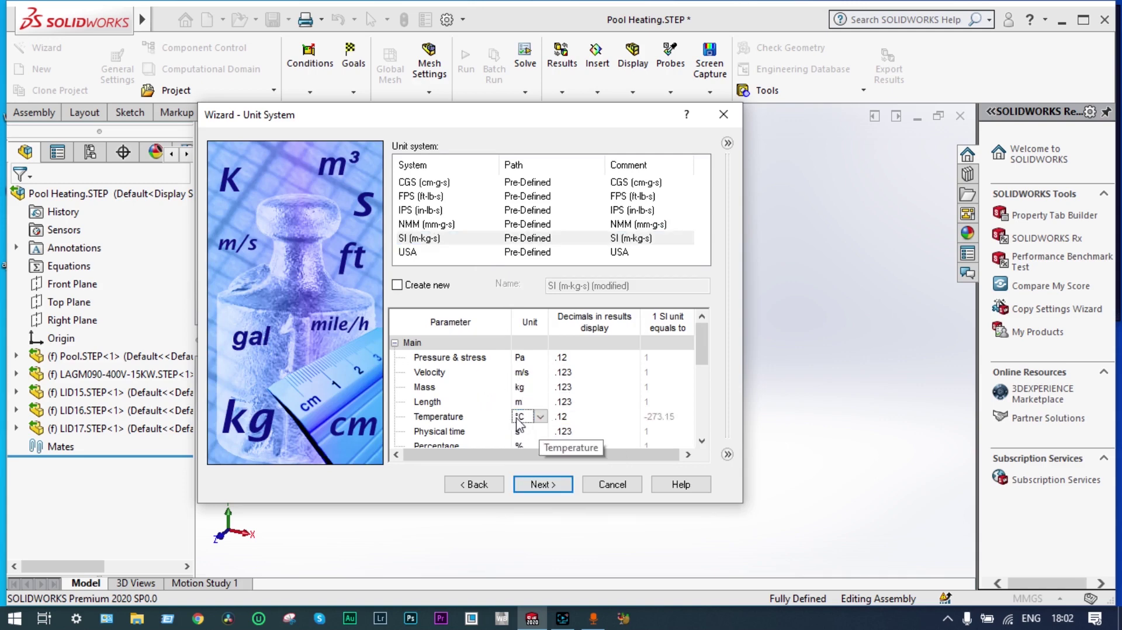
{"action": "left_click", "coordinate": [529, 359]}
{"action": "left_click", "coordinate": [542, 358]}
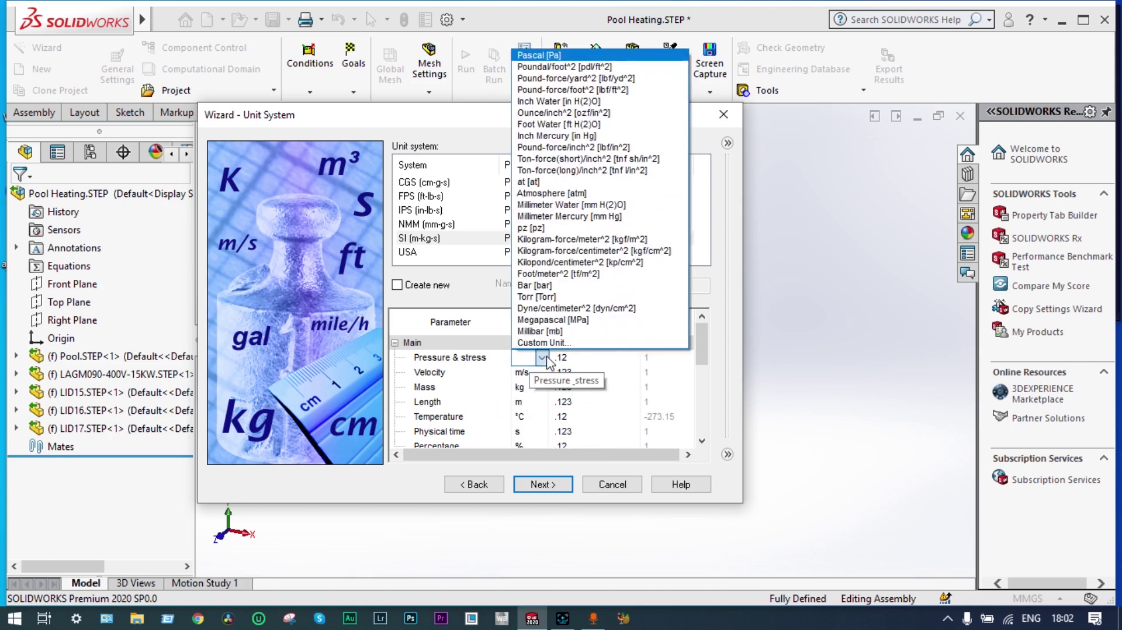
{"action": "left_click", "coordinate": [549, 285]}
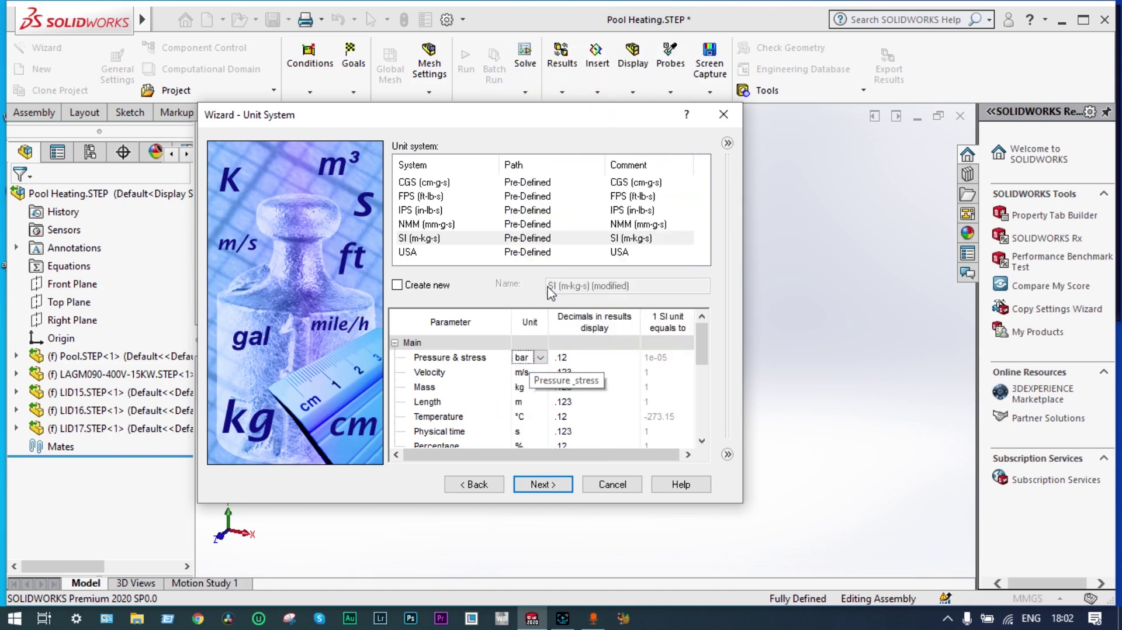
{"action": "left_click", "coordinate": [543, 484]}
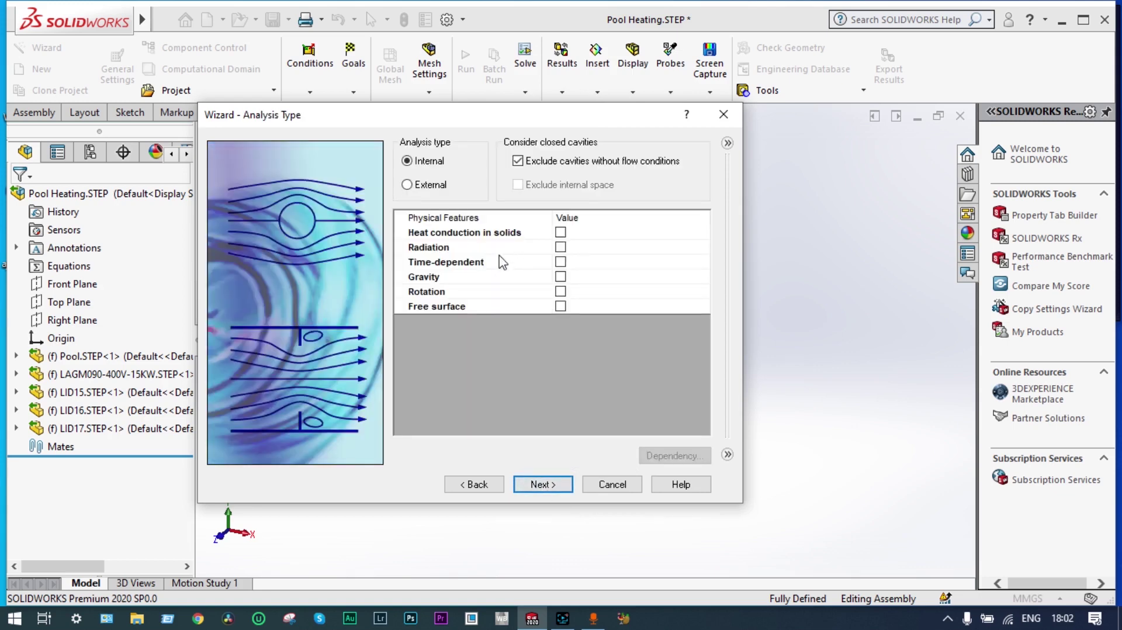
Enable heat conduction in solids and time-dependent analysis with a total analysis time of 3600 s and an output time step of 10 s
{"action": "left_click", "coordinate": [560, 233]}
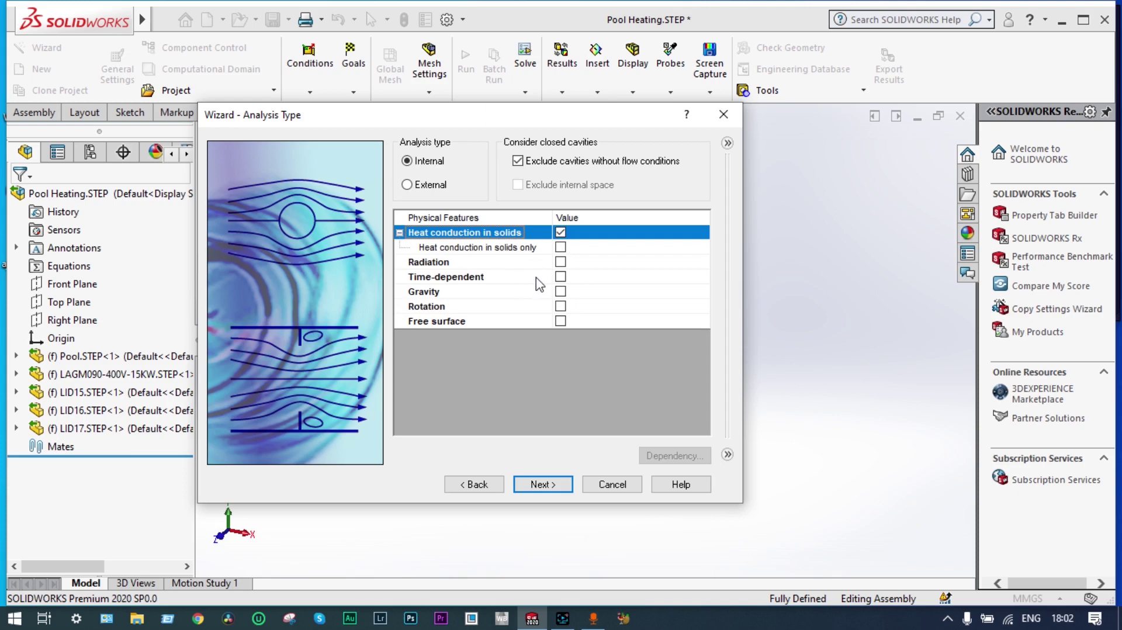
{"action": "left_click", "coordinate": [561, 276]}
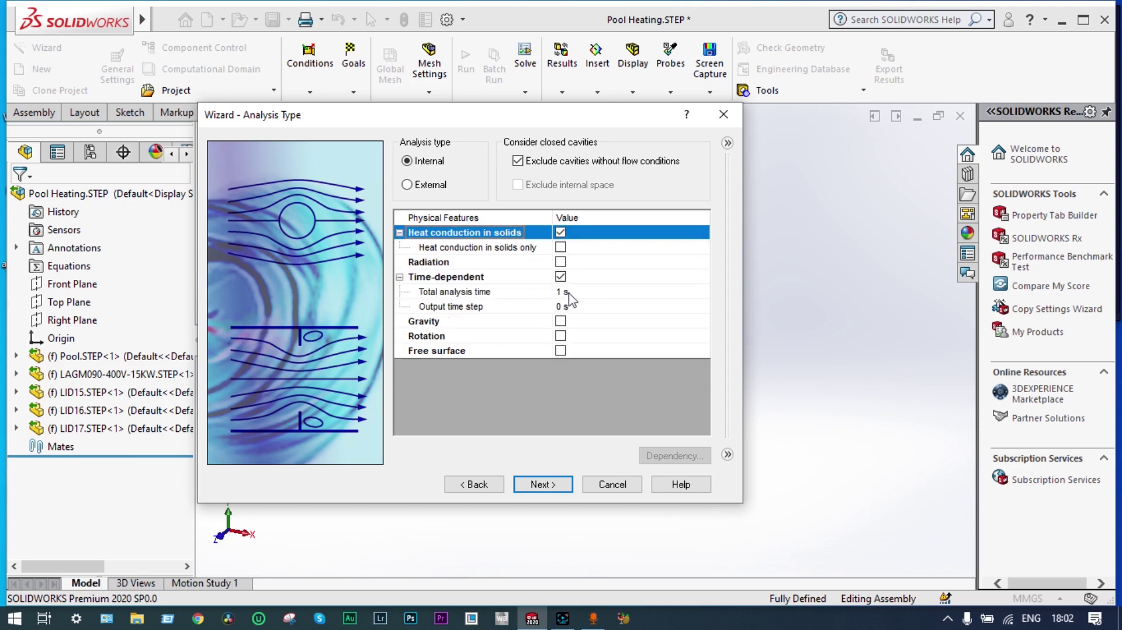
{"action": "left_click", "coordinate": [563, 292]}
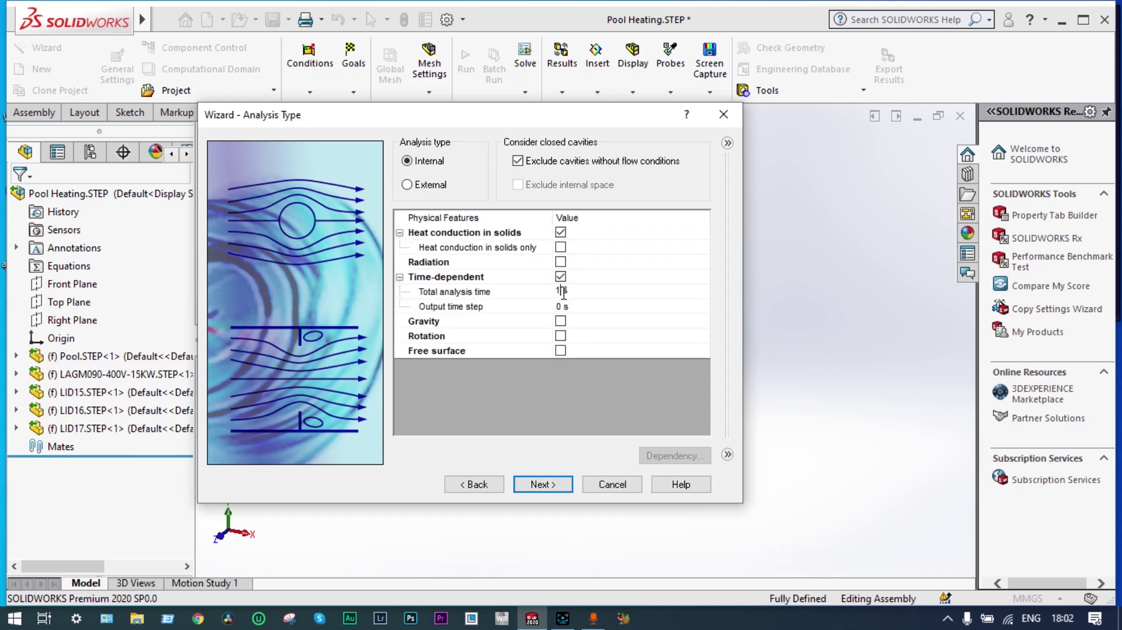
{"action": "type", "text": "3600"}
{"action": "left_click", "coordinate": [561, 307]}
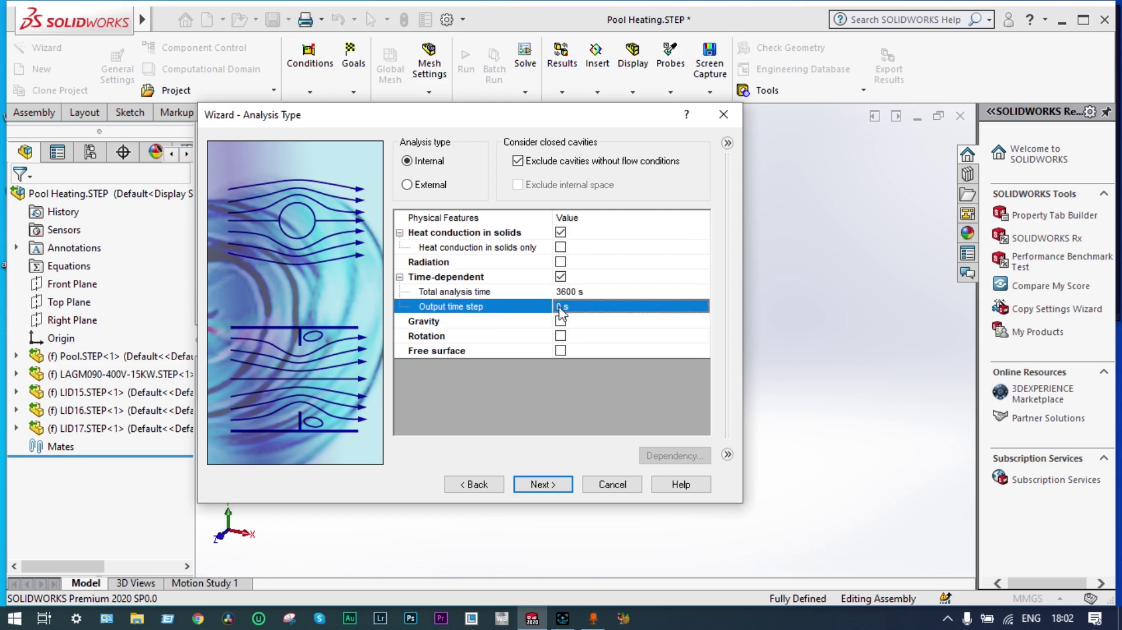
{"action": "left_click", "coordinate": [559, 307]}
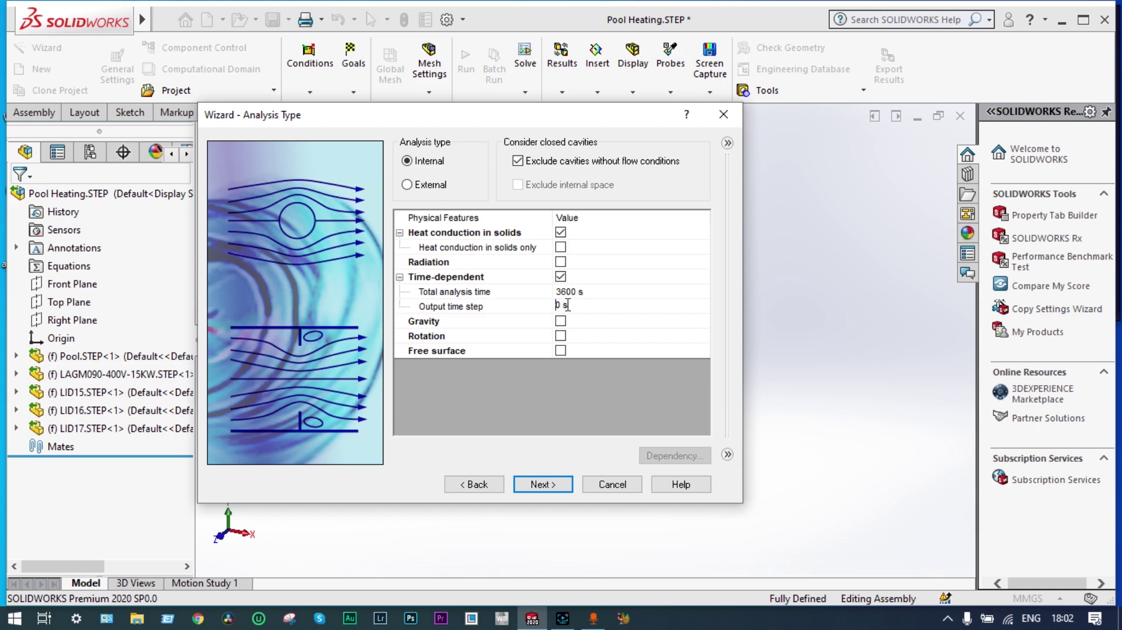
{"action": "type", "text": "1"}
Enable gravity in the analysis type settings and set its Y component to -9.81 m/s^2
{"action": "left_click", "coordinate": [561, 321]}
{"action": "left_click_drag", "start_coordinate": [539, 117], "coordinate": [982, 19]}
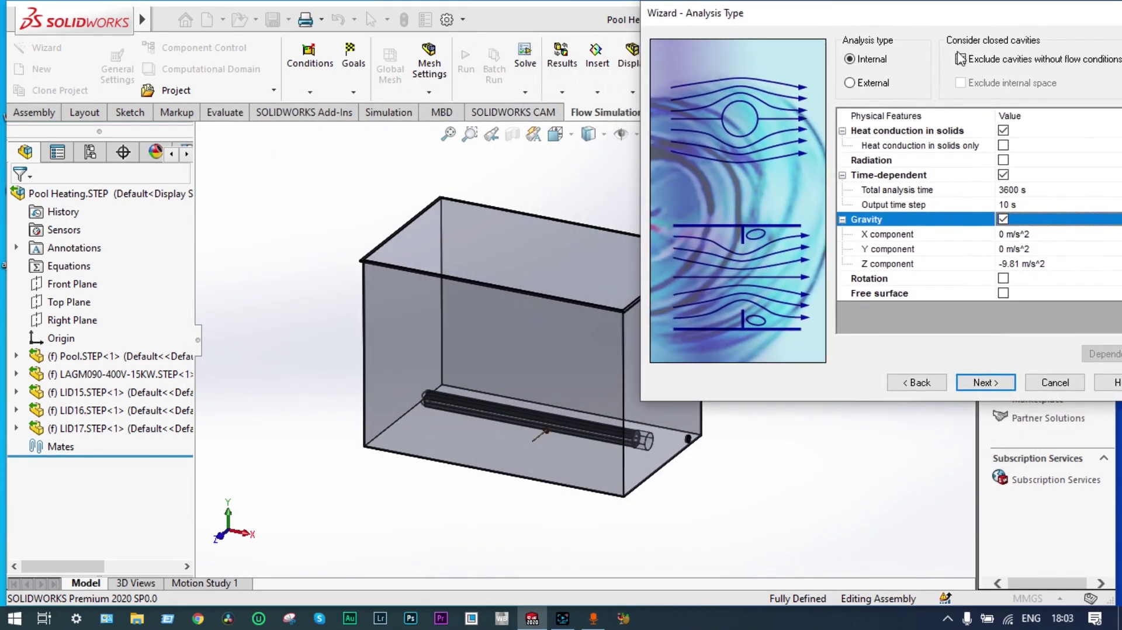
{"action": "left_click_drag", "start_coordinate": [789, 12], "coordinate": [442, 46]}
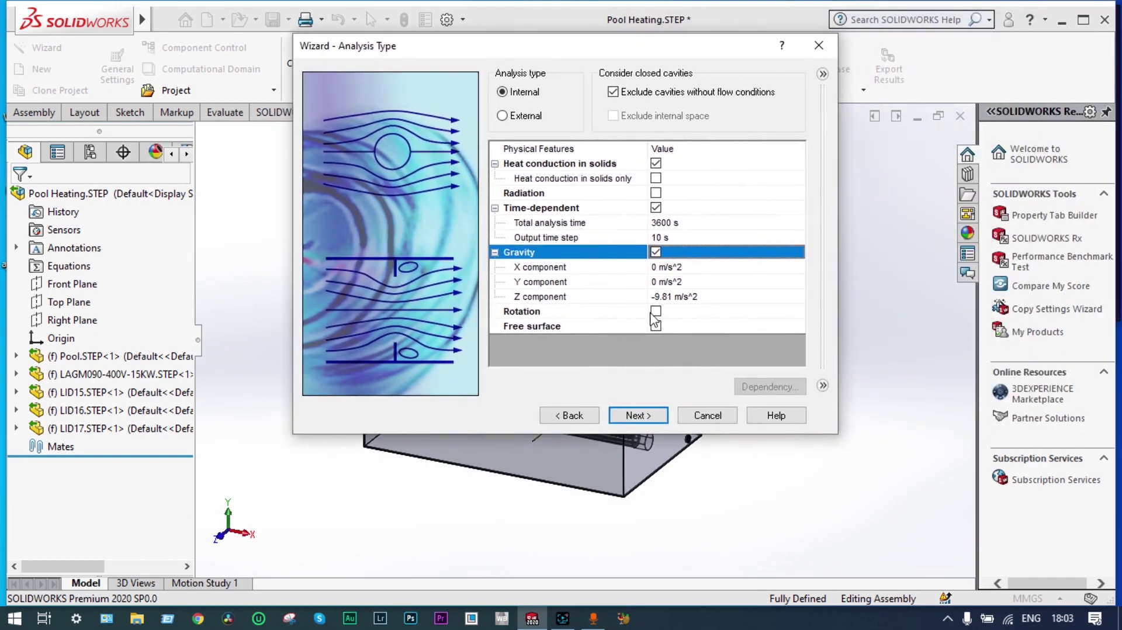
{"action": "left_click", "coordinate": [661, 283]}
{"action": "key", "text": "BackSpace"}
{"action": "type", "text": "-9"}
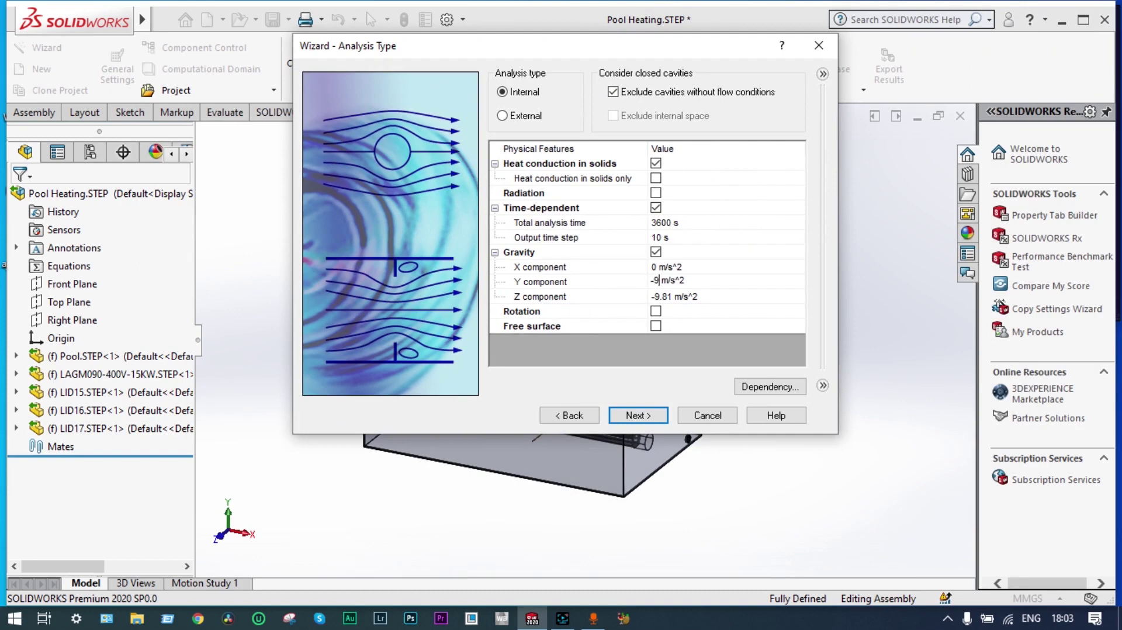
{"action": "type", "text": ".81"}
Set the gravity Z component to 0 m/s^2 and proceed to the default fluid settings
{"action": "left_click", "coordinate": [672, 299]}
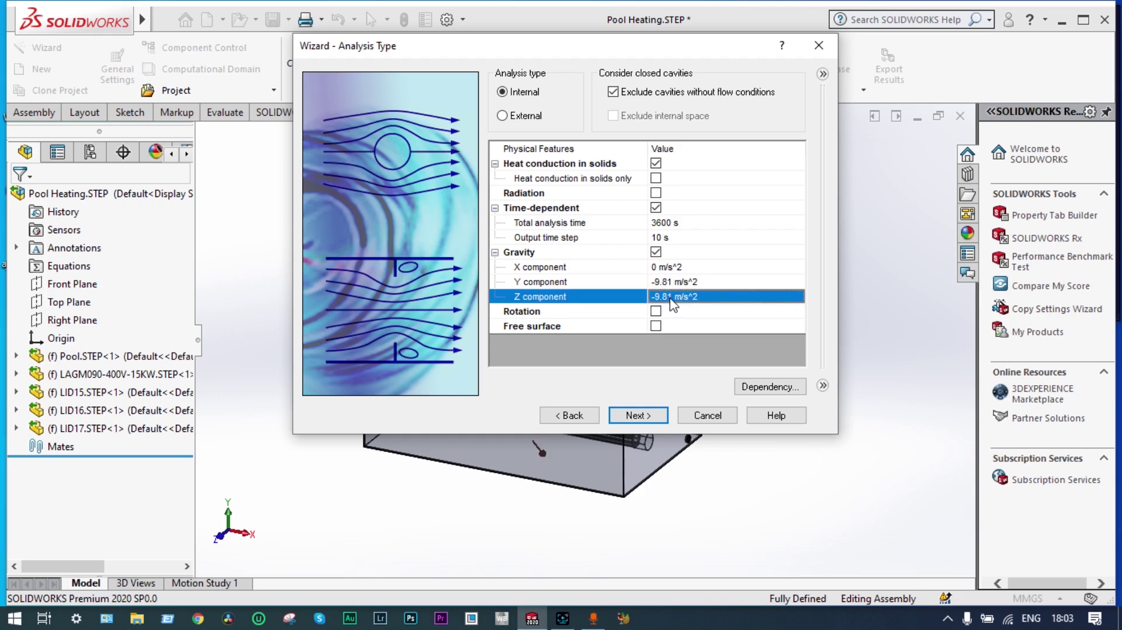
{"action": "left_click", "coordinate": [673, 296]}
{"action": "key", "text": "BackSpace"}
{"action": "key", "text": "BackSpace"}
{"action": "key", "text": "BackSpace"}
{"action": "key", "text": "BackSpace"}
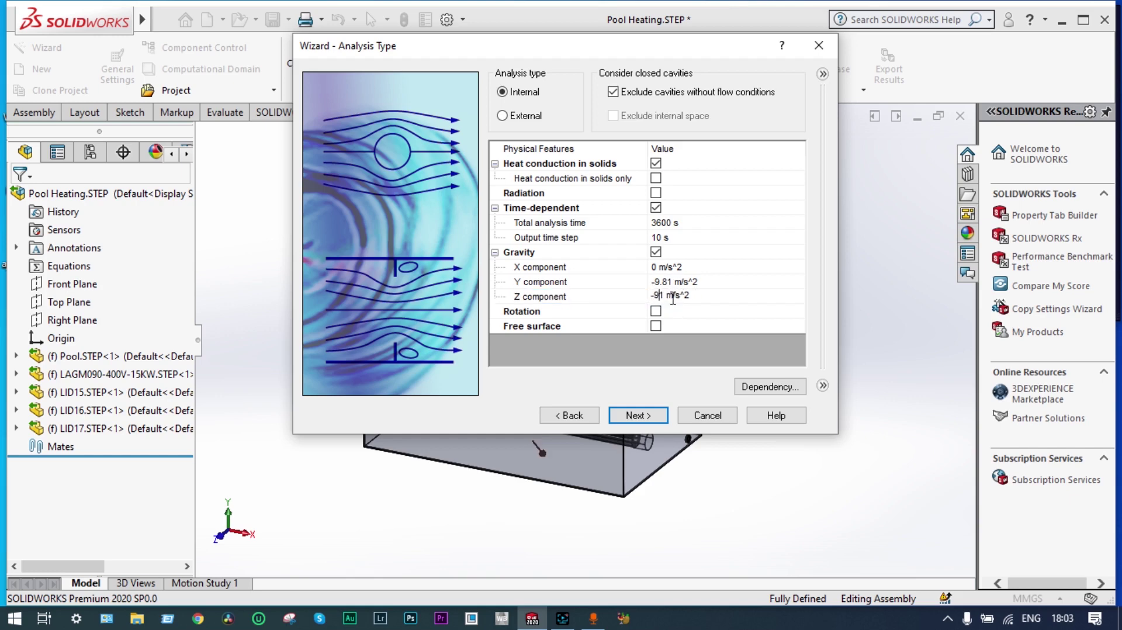
{"action": "type", "text": "0"}
{"action": "left_click", "coordinate": [650, 415]}
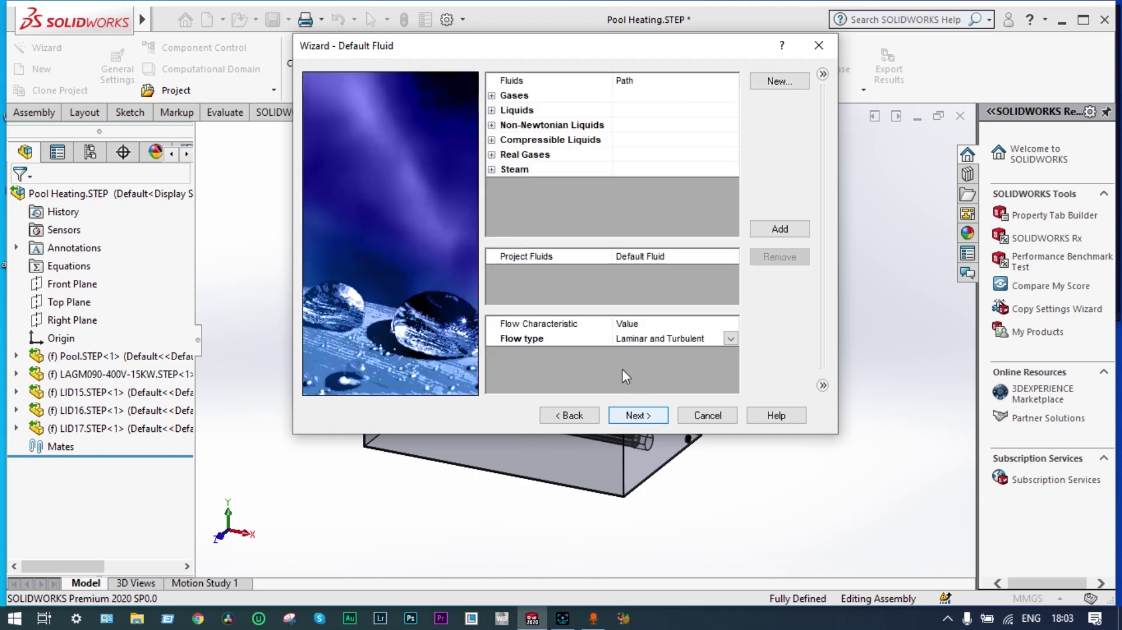
Add Water from the pre-defined liquids as the default project fluid and proceed to the default solid settings
{"action": "left_click", "coordinate": [491, 110]}
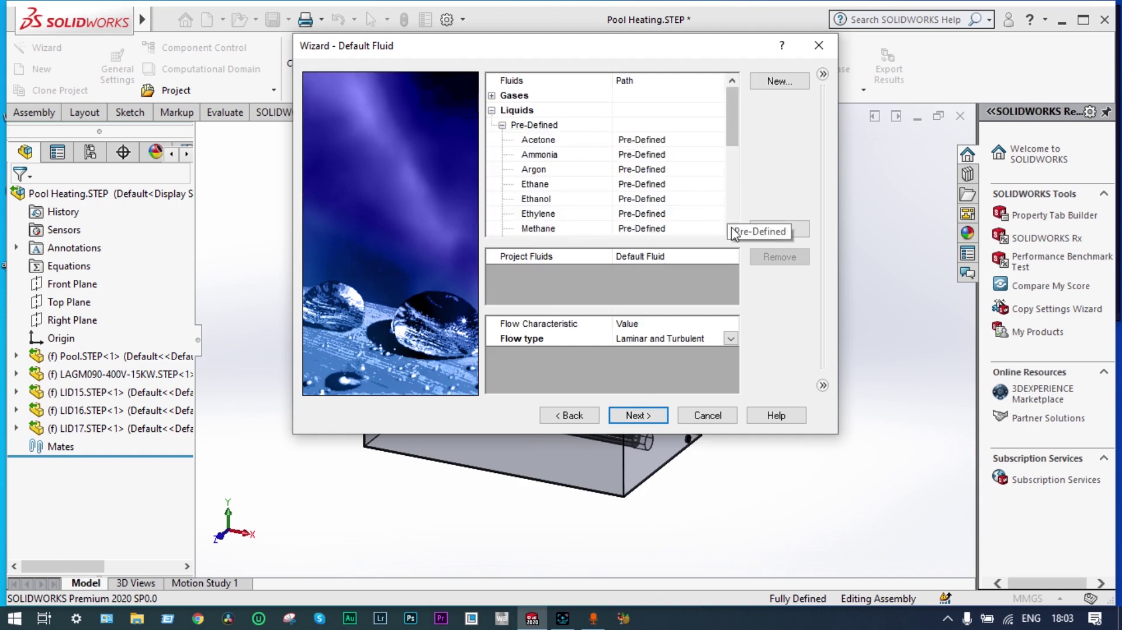
{"action": "left_click_drag", "start_coordinate": [732, 141], "coordinate": [736, 217]}
{"action": "double_click", "coordinate": [565, 168]}
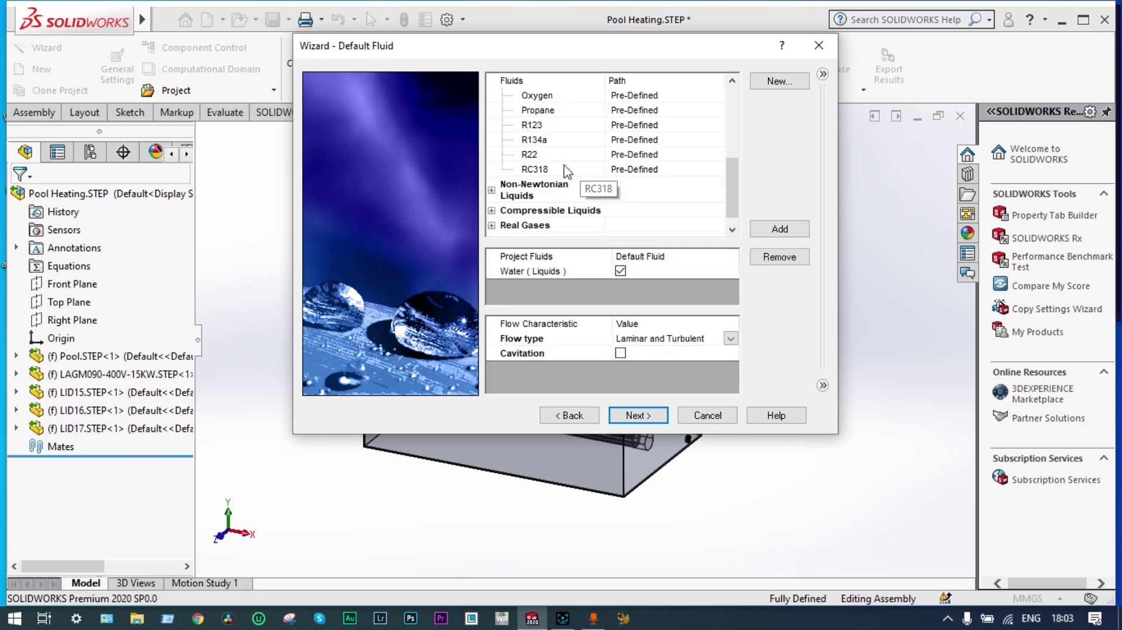
{"action": "left_click", "coordinate": [638, 416]}
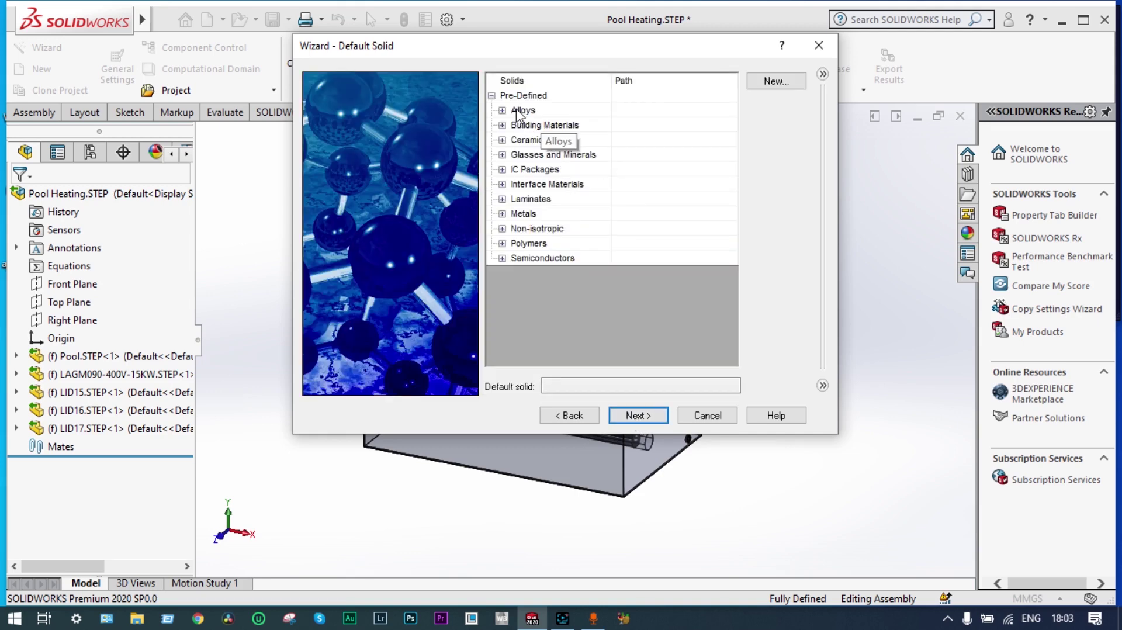
Choose the alloy Steel Stainless 302 as default solid and keep the adiabatic wall condition, continuing to the initial conditions
{"action": "left_click", "coordinate": [502, 110]}
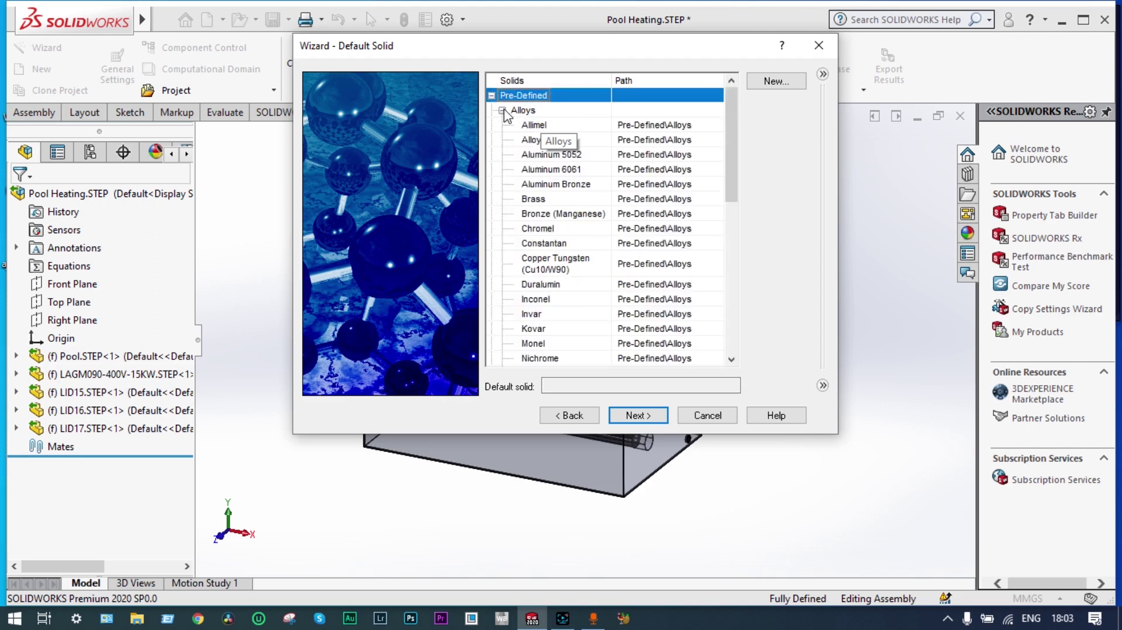
{"action": "left_click_drag", "start_coordinate": [734, 117], "coordinate": [739, 259]}
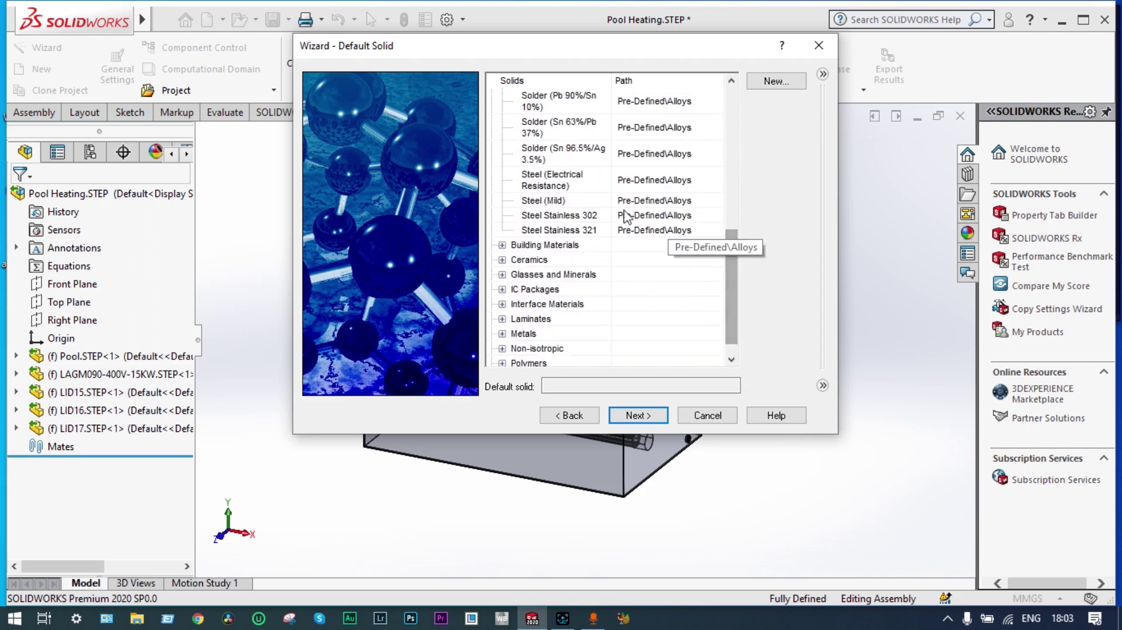
{"action": "left_click", "coordinate": [605, 218]}
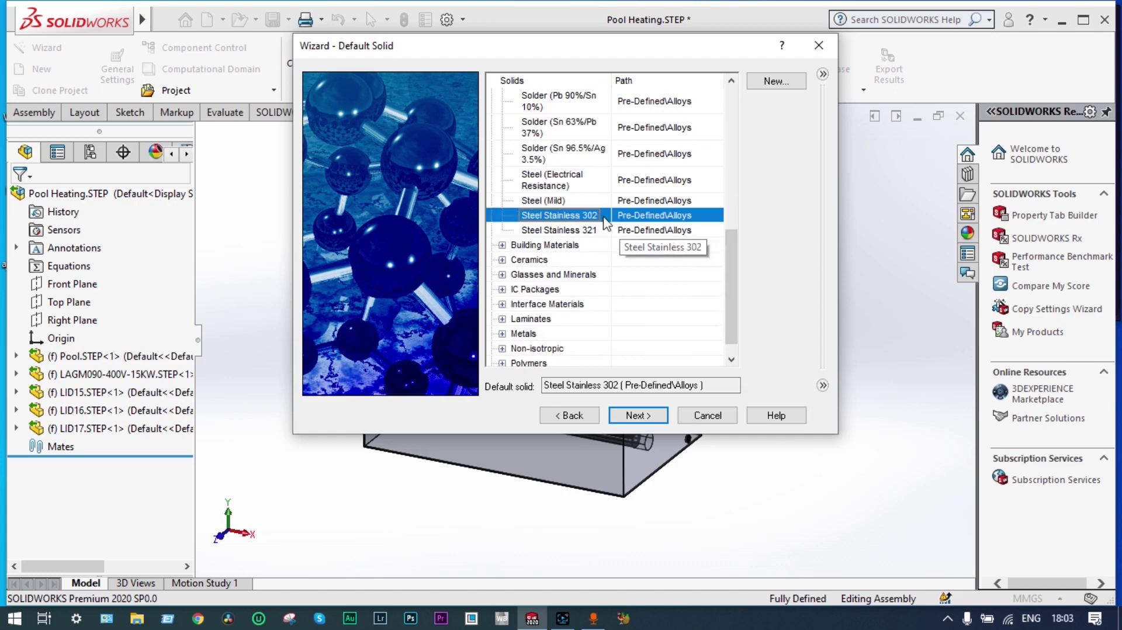
{"action": "left_click", "coordinate": [637, 416]}
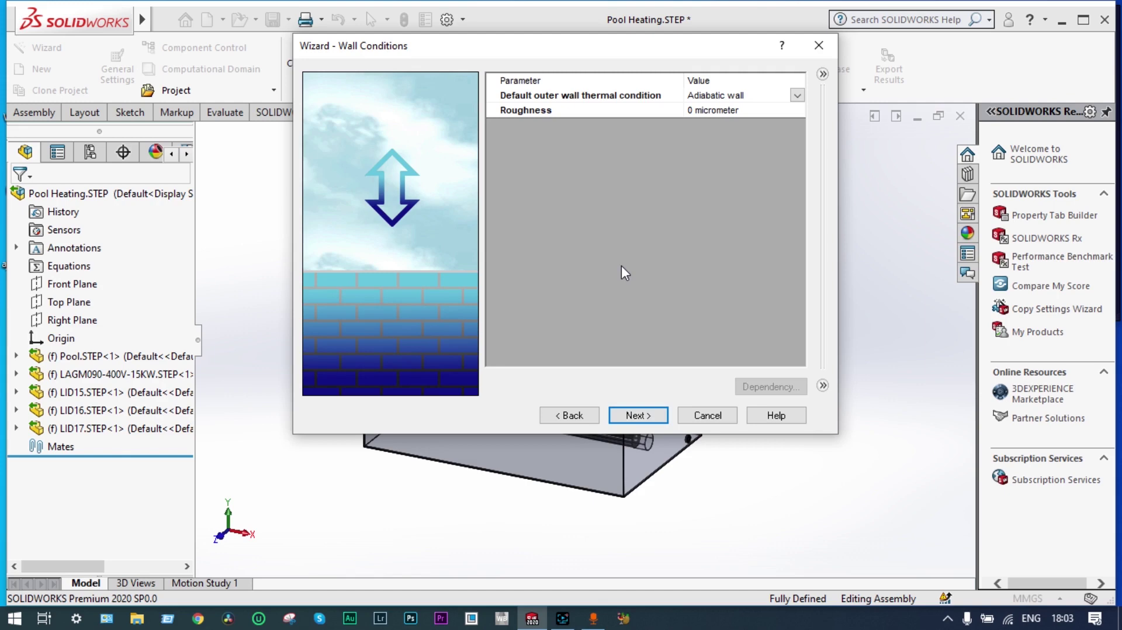
{"action": "left_click", "coordinate": [647, 416]}
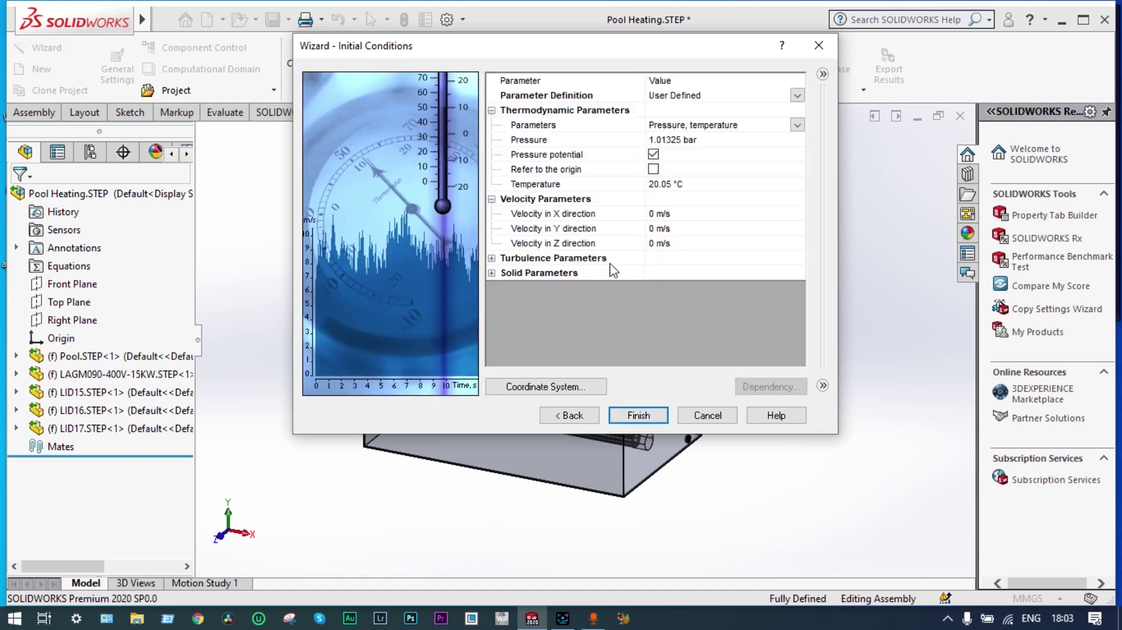
Set both the initial fluid temperature and the initial solid temperature to 20 °C and finish the project wizard
{"action": "left_click", "coordinate": [673, 185]}
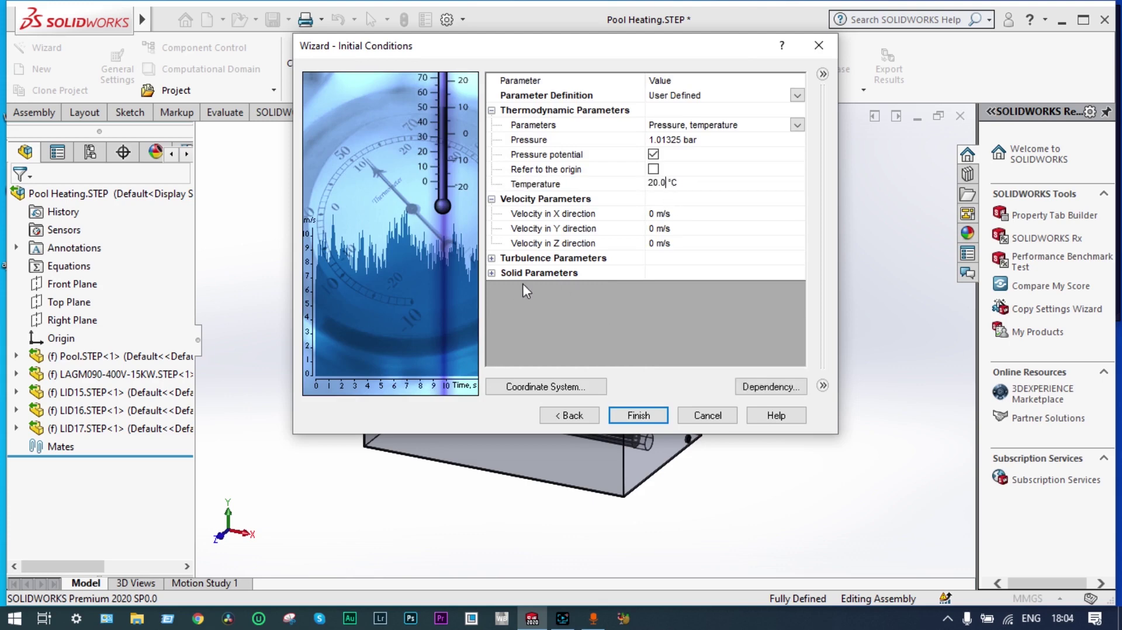
{"action": "left_click", "coordinate": [492, 273]}
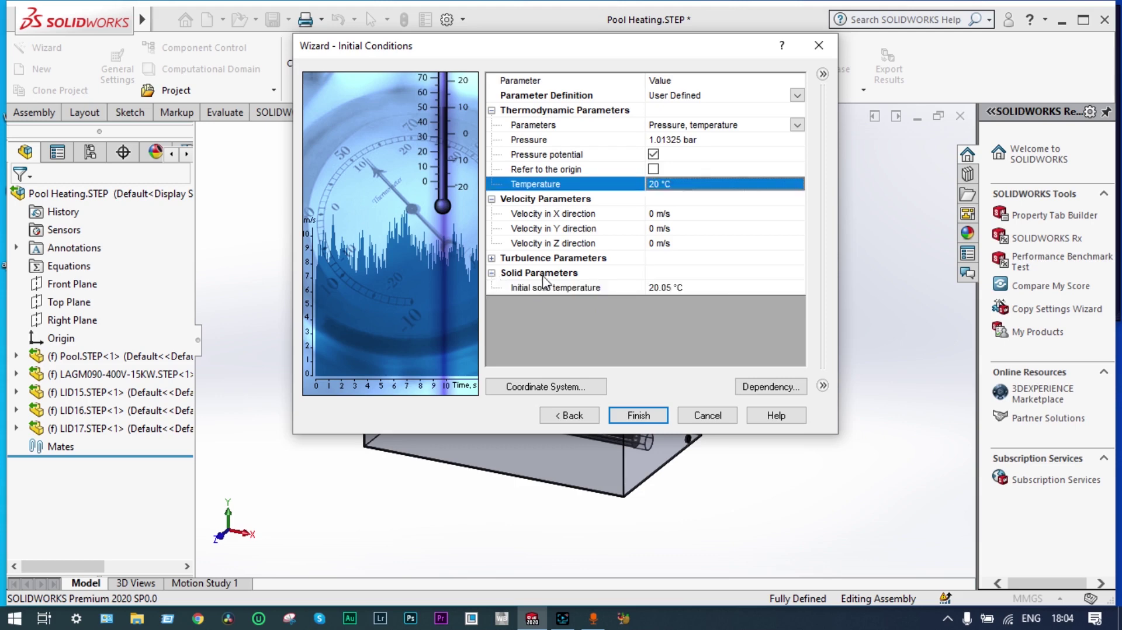
{"action": "left_click", "coordinate": [673, 289]}
{"action": "left_click", "coordinate": [673, 288]}
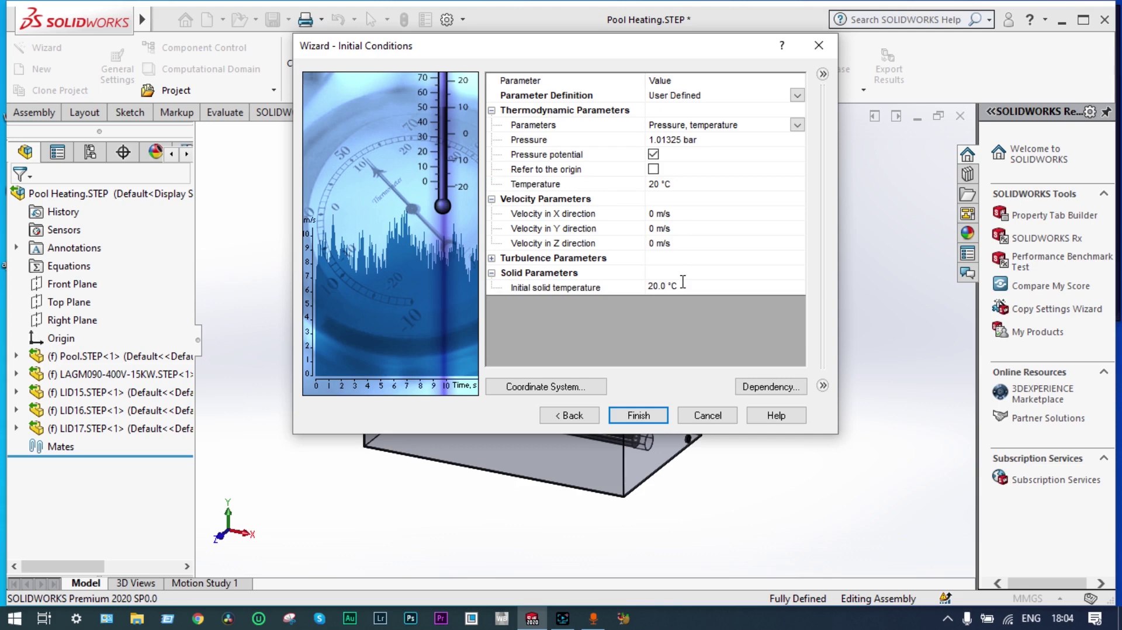
{"action": "left_click", "coordinate": [656, 413]}
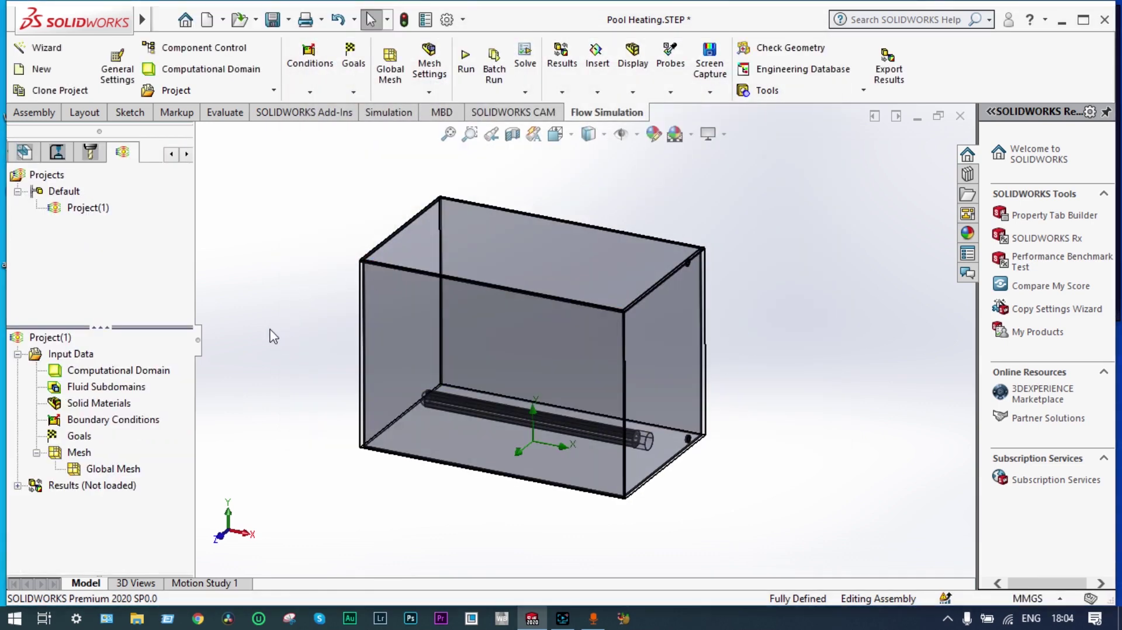
Open the computational domain definition for editing and extend its Z max boundary to about 0.407 m
{"action": "left_click", "coordinate": [166, 374]}
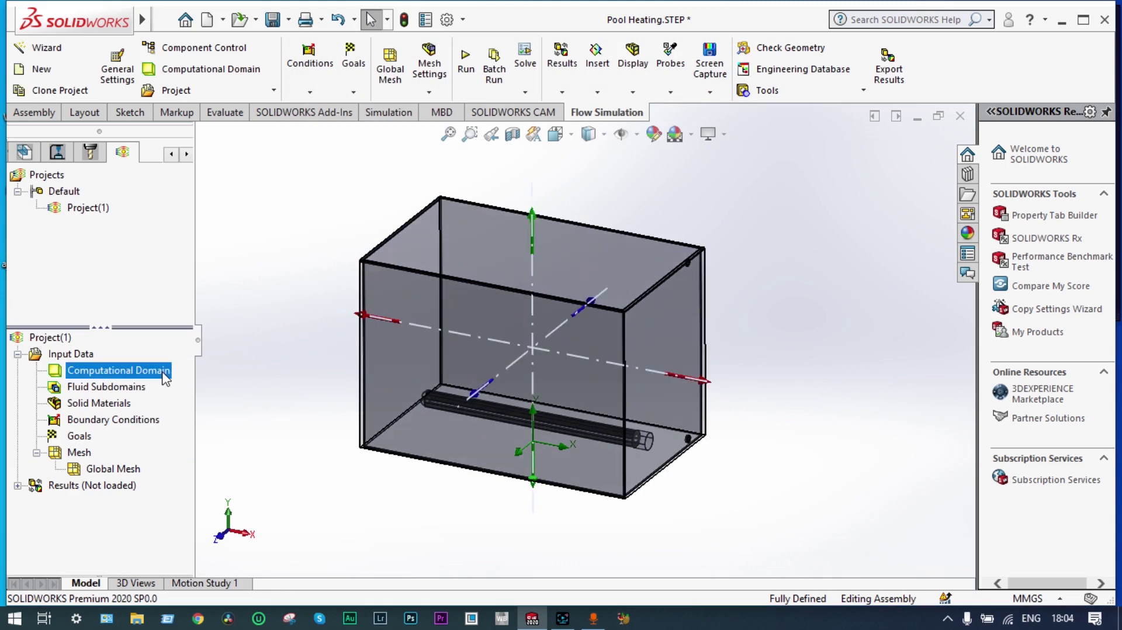
{"action": "right_click", "coordinate": [164, 373]}
{"action": "left_click", "coordinate": [211, 387]}
{"action": "middle_click_drag", "start_coordinate": [228, 351], "coordinate": [283, 371]}
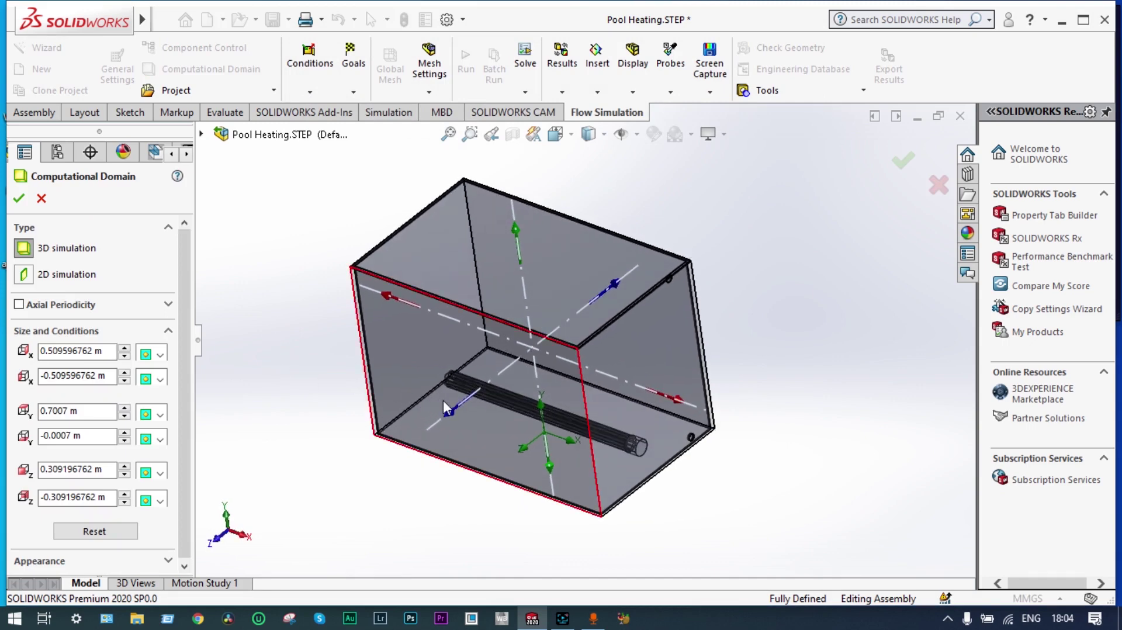
{"action": "left_click_drag", "start_coordinate": [450, 412], "coordinate": [429, 423]}
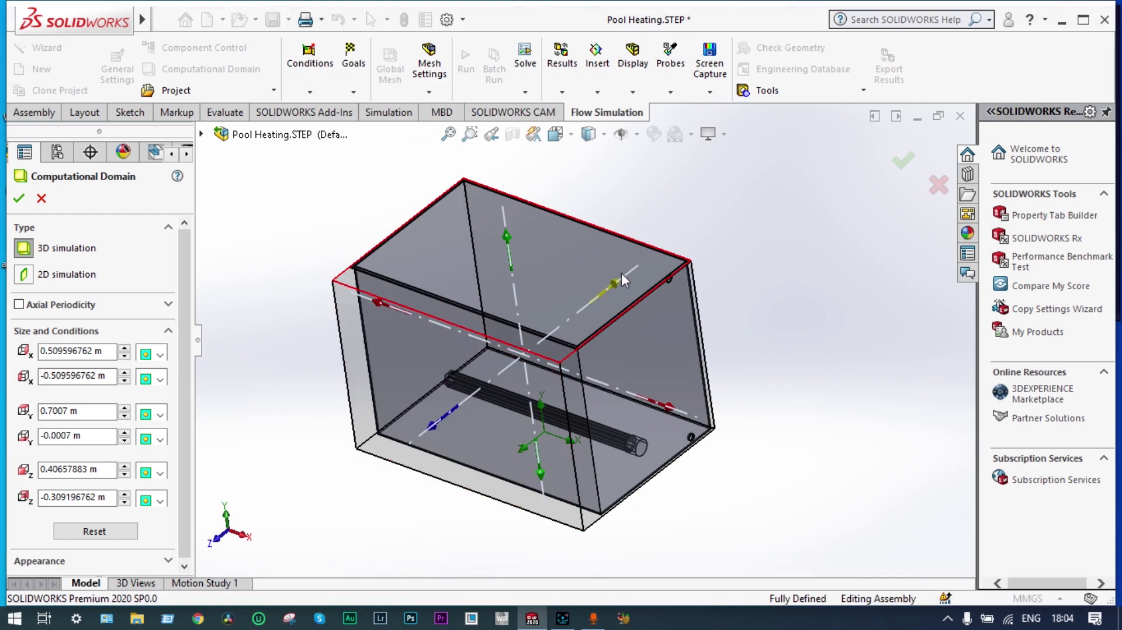
Extend the computational domain to about 0.773 m at Y max, -0.405 m at Z min and -0.068 m at Y min
{"action": "left_click", "coordinate": [639, 269]}
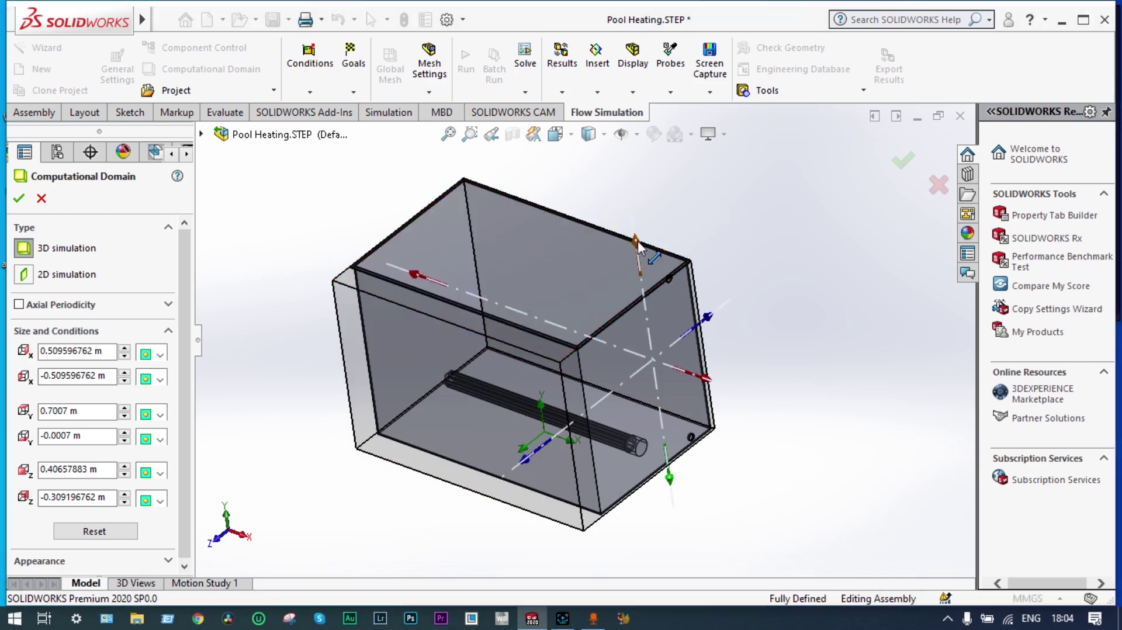
{"action": "left_click_drag", "start_coordinate": [639, 244], "coordinate": [638, 234]}
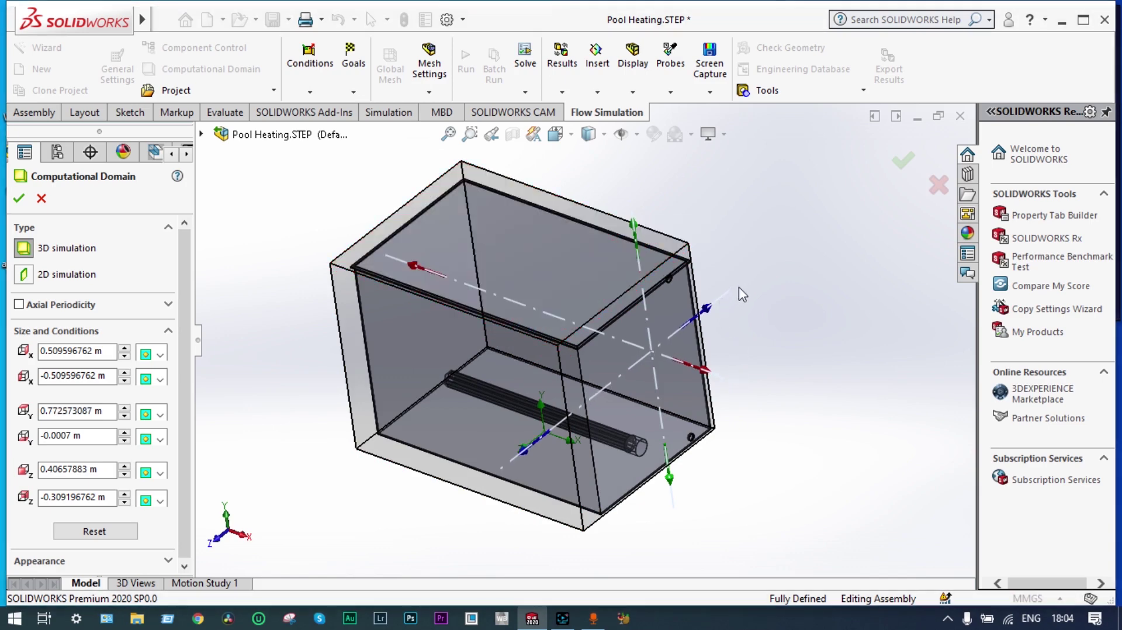
{"action": "left_click_drag", "start_coordinate": [707, 308], "coordinate": [723, 294]}
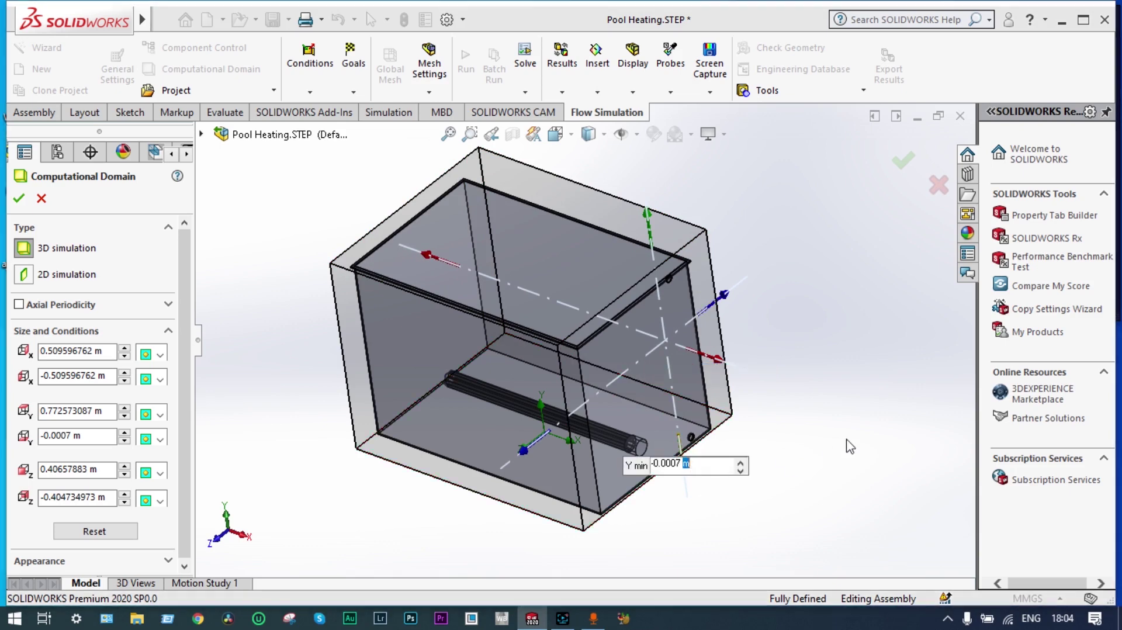
{"action": "left_click_drag", "start_coordinate": [682, 467], "coordinate": [692, 488]}
Extend the computational domain in X to about -0.558 m at X min and 0.561 m at X max
{"action": "middle_click_drag", "start_coordinate": [846, 438], "coordinate": [935, 392]}
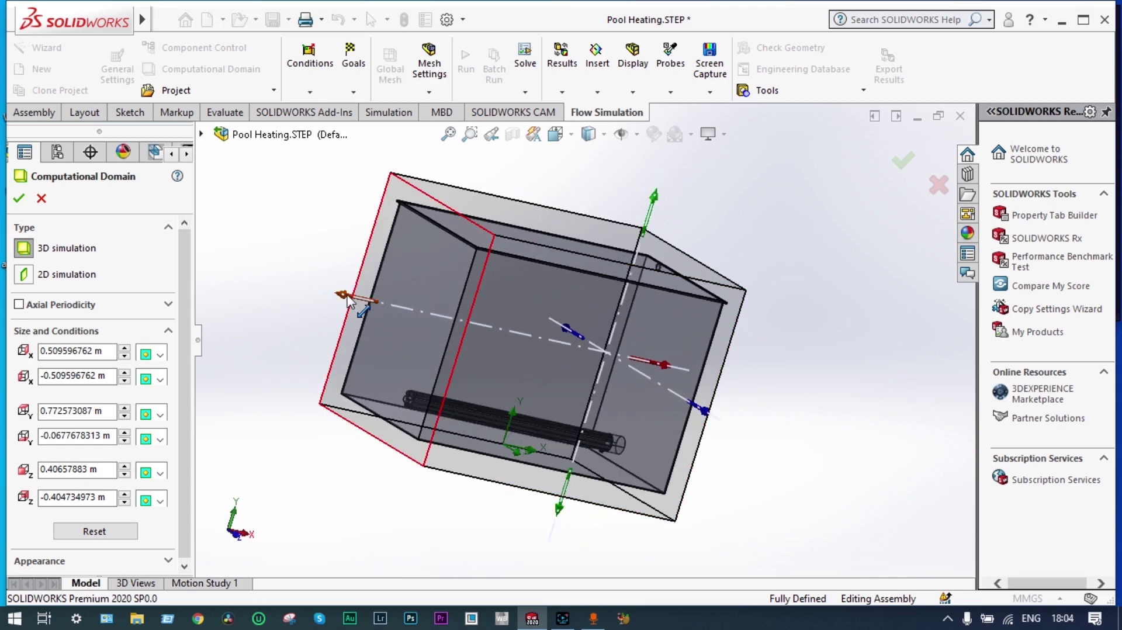
{"action": "left_click_drag", "start_coordinate": [345, 293], "coordinate": [333, 296]}
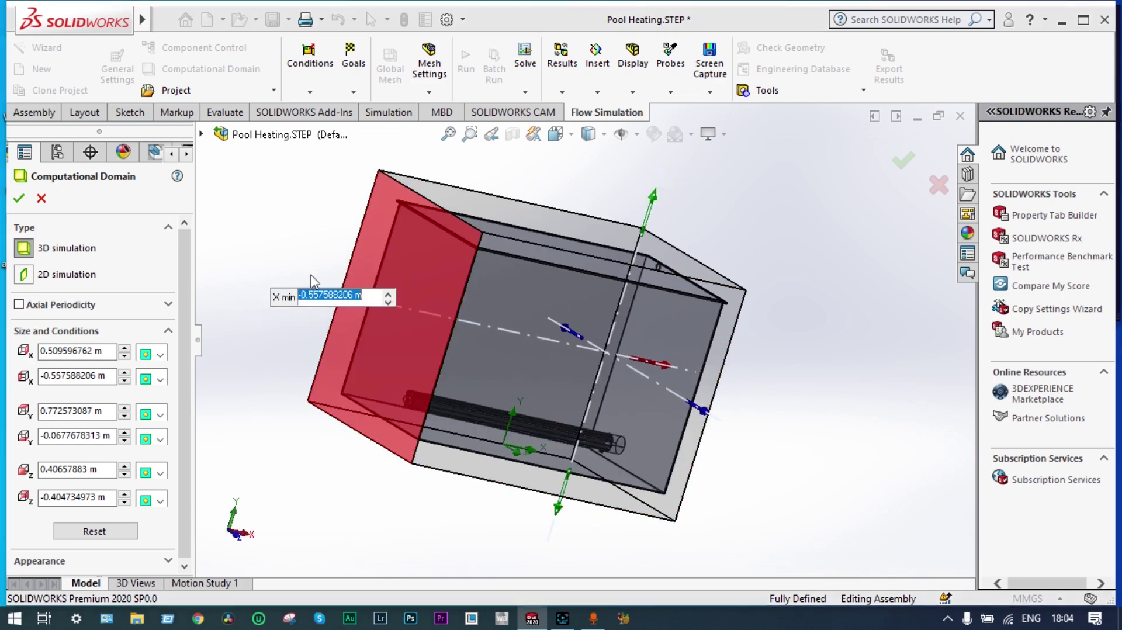
{"action": "middle_click_drag", "start_coordinate": [305, 259], "coordinate": [83, 282]}
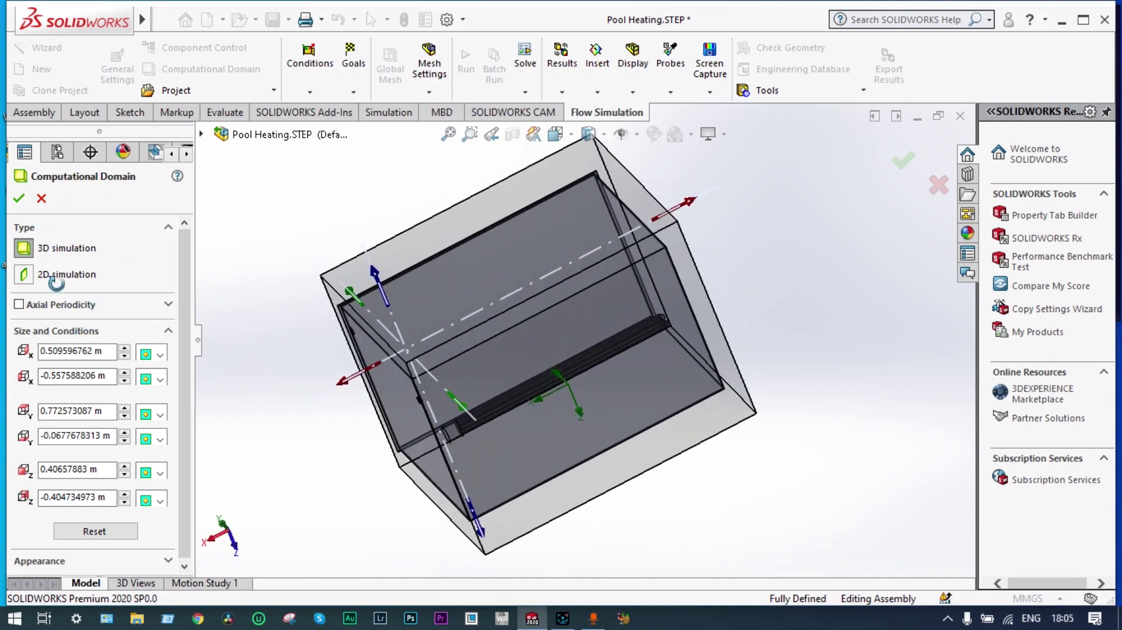
{"action": "left_click_drag", "start_coordinate": [383, 422], "coordinate": [369, 418]}
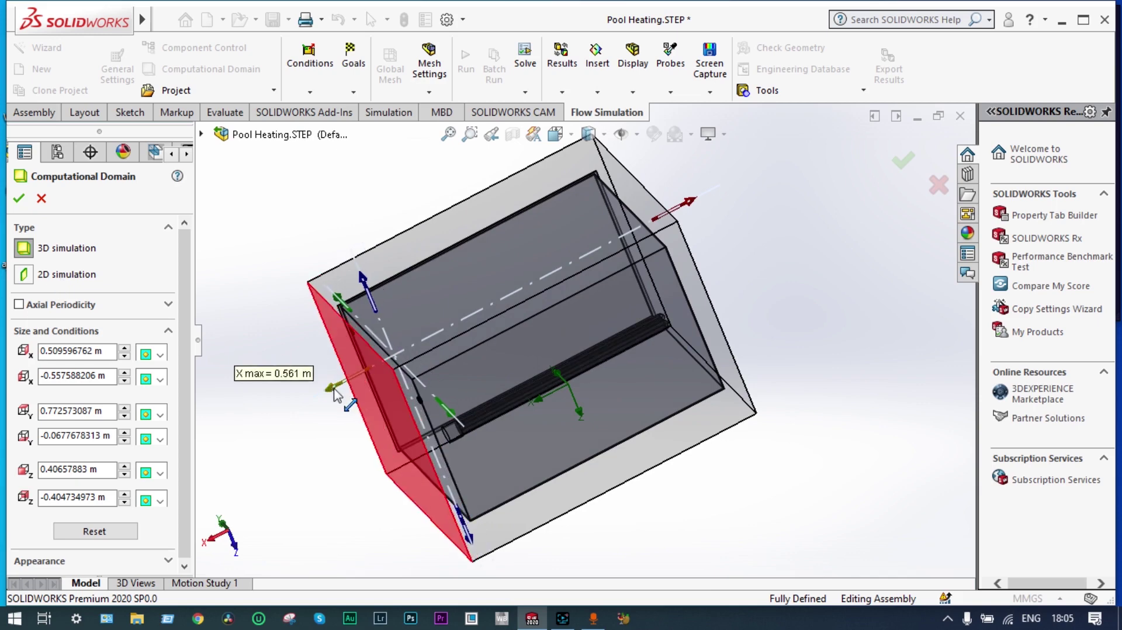
{"action": "middle_click_drag", "start_coordinate": [654, 358], "coordinate": [844, 303]}
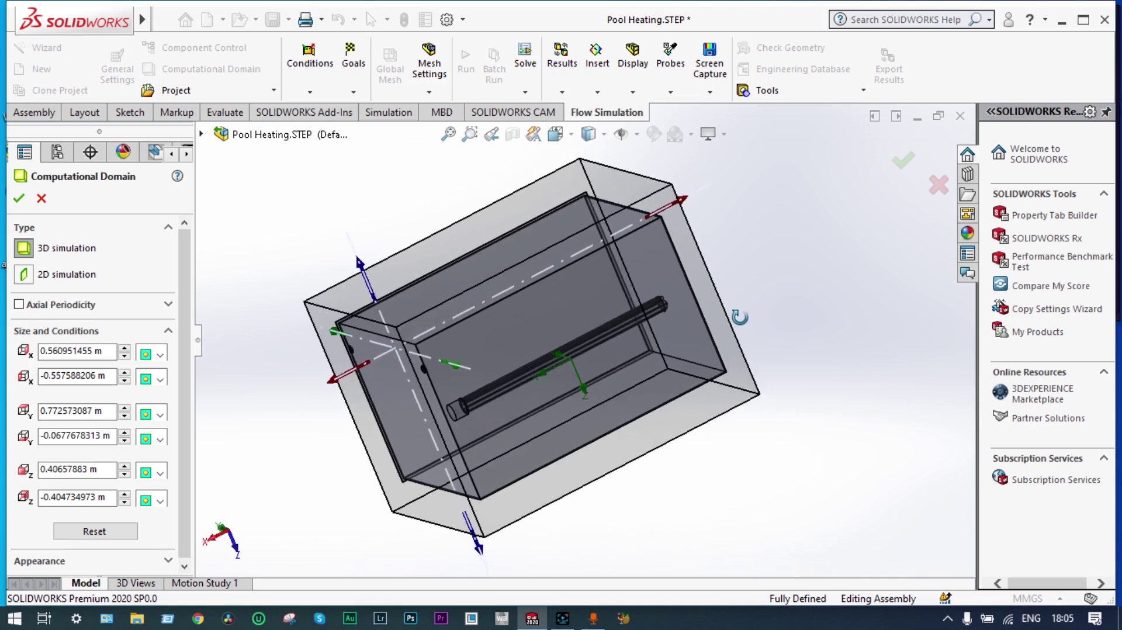
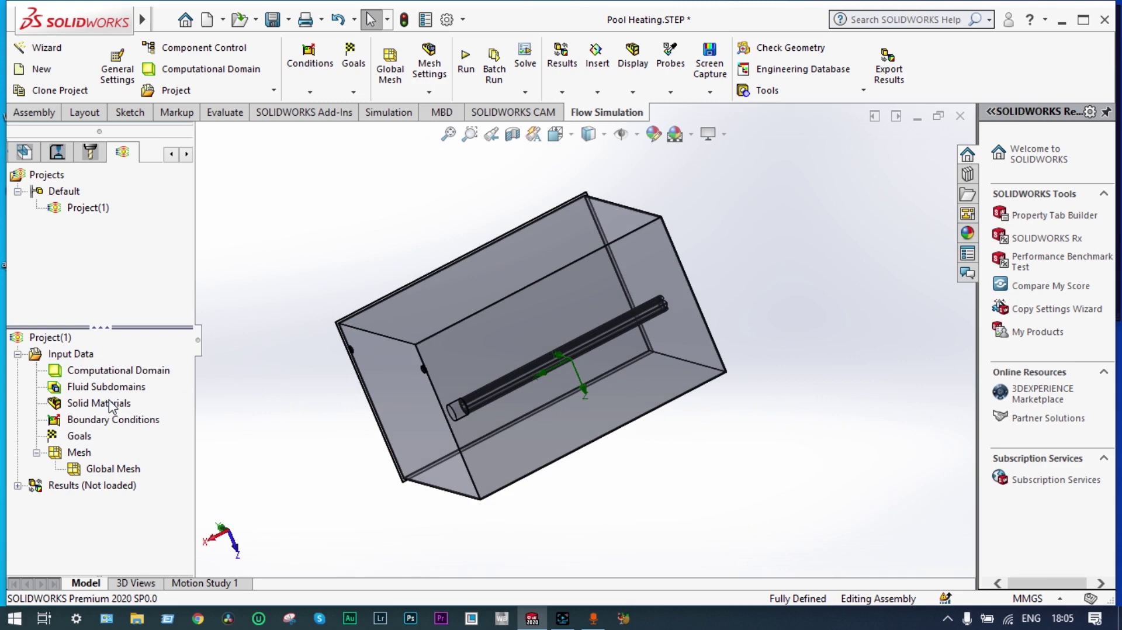
Insert a solid material assigning the pre-defined alloy Steel Stainless 302 to the Pool.STEP component
{"action": "right_click", "coordinate": [112, 406]}
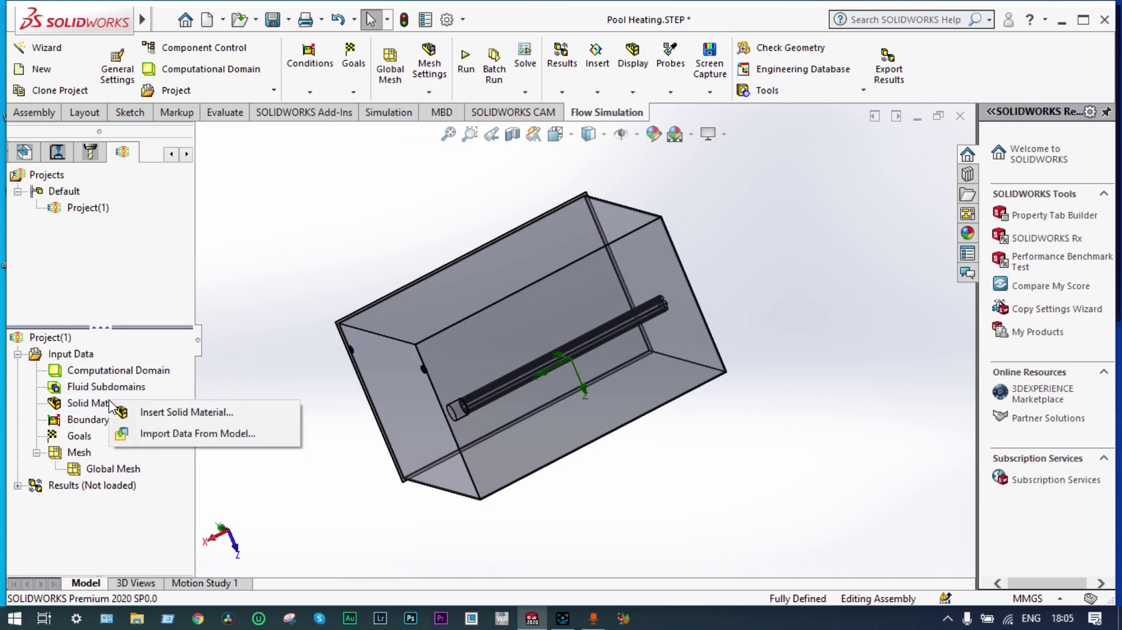
{"action": "left_click", "coordinate": [147, 413]}
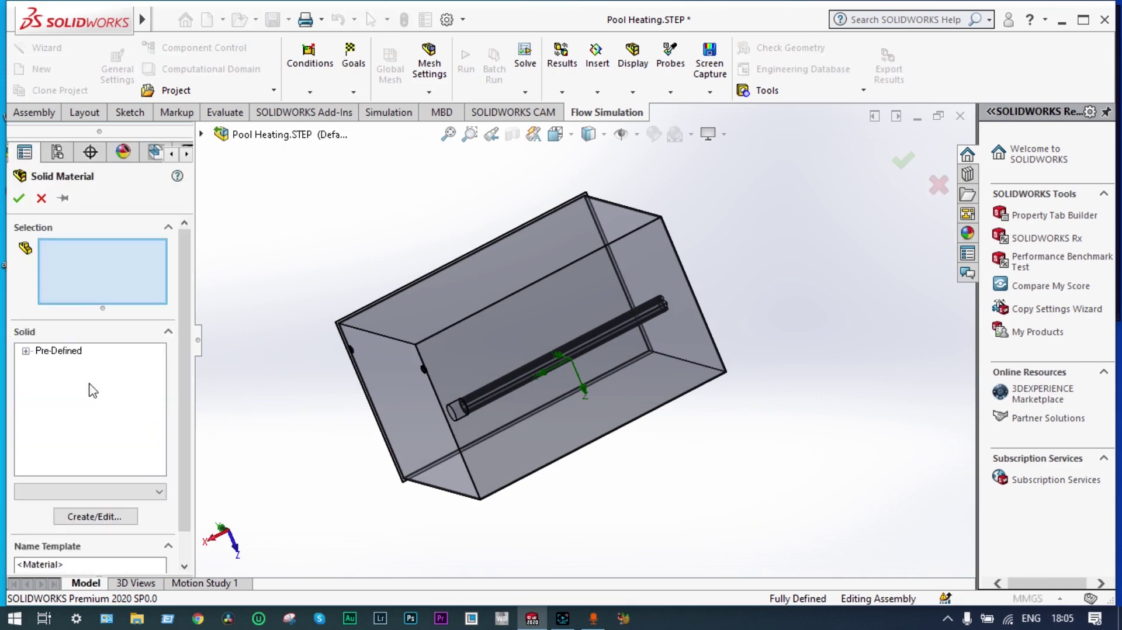
{"action": "left_click", "coordinate": [26, 351]}
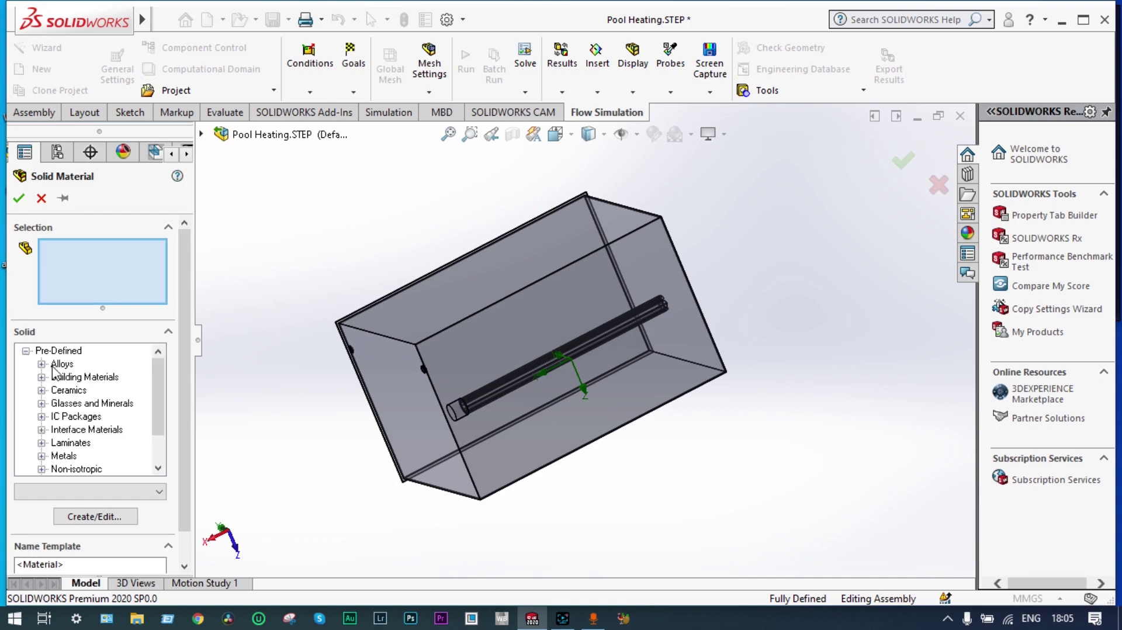
{"action": "left_click", "coordinate": [41, 363]}
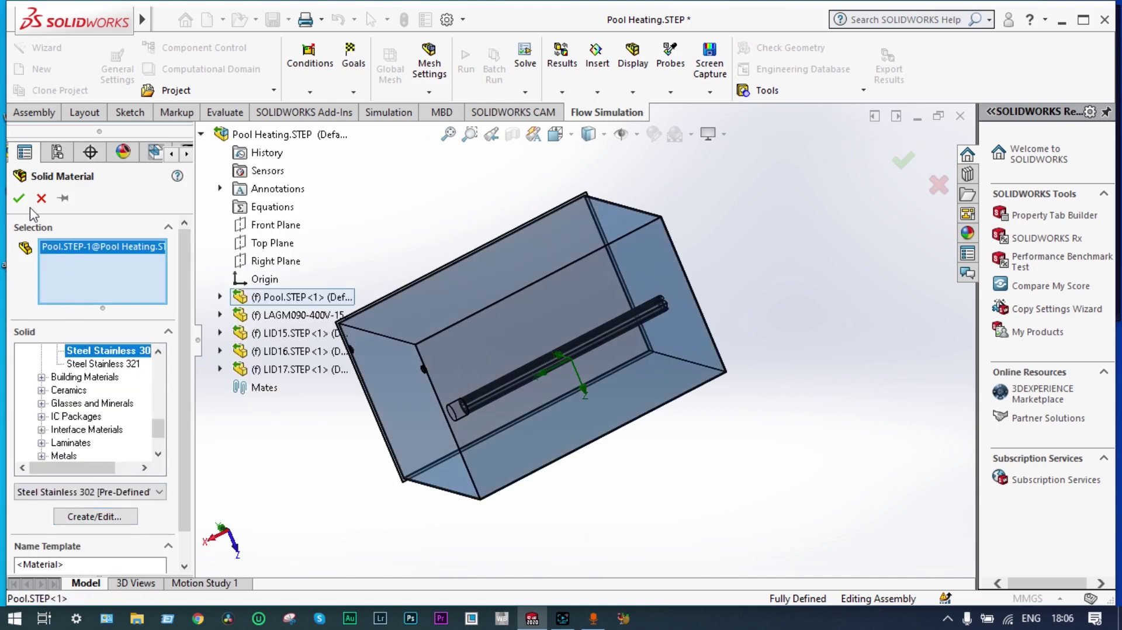
{"action": "left_click", "coordinate": [19, 198]}
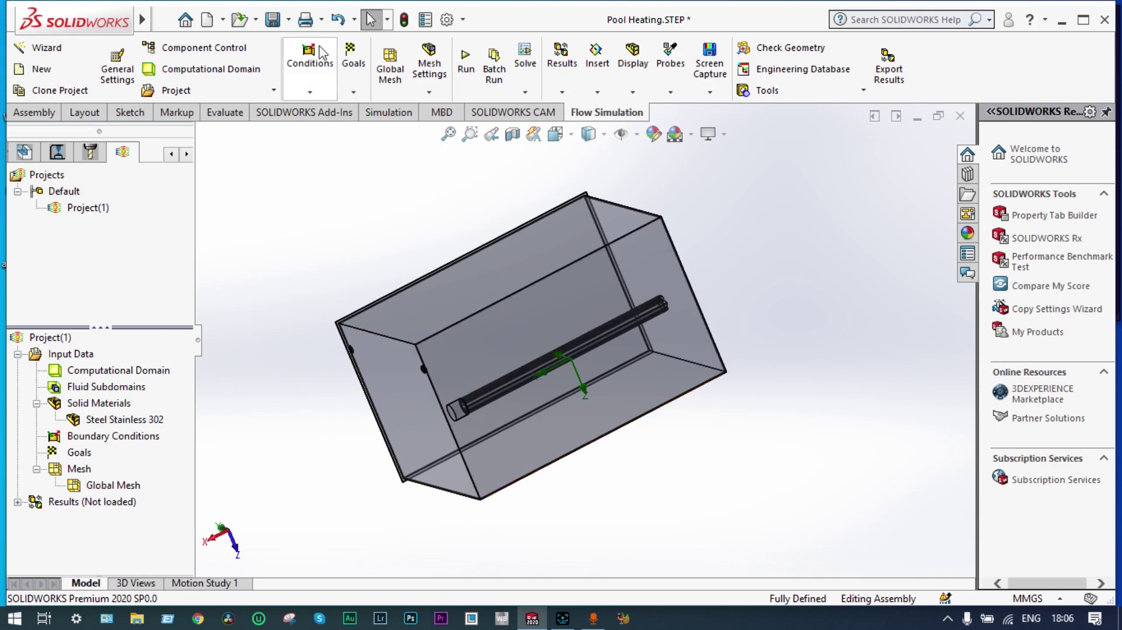
Insert a surface source with a heat generation rate of 15000 W on the LAGM090-400V-15KW heater component
{"action": "mouse_move", "coordinate": [137, 7]}
{"action": "left_click", "coordinate": [295, 20]}
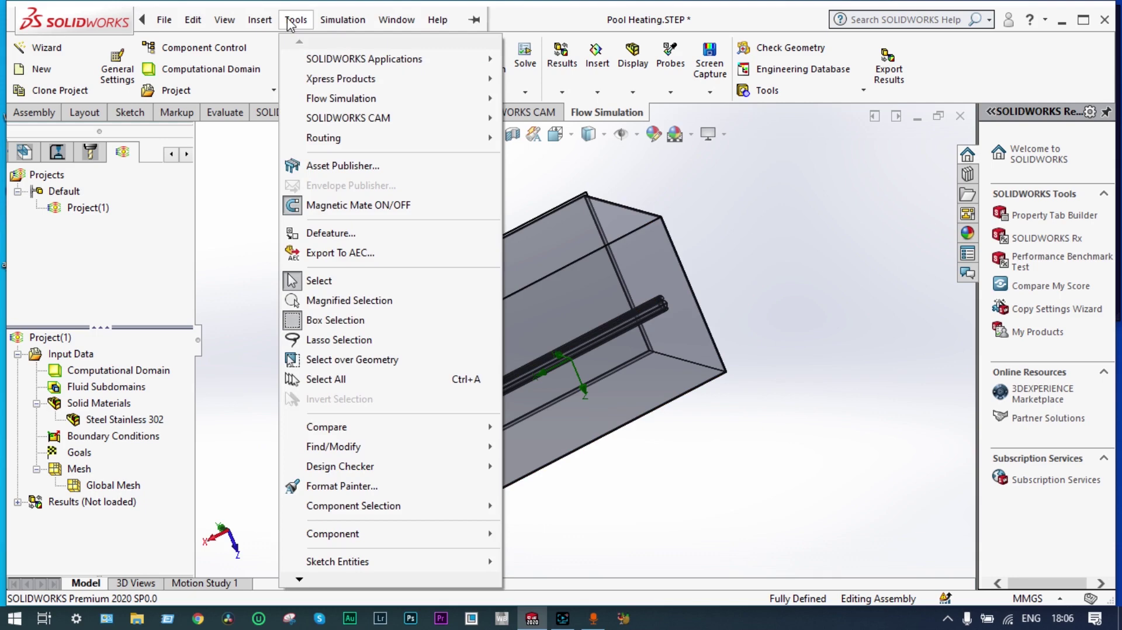
{"action": "mouse_move", "coordinate": [303, 103]}
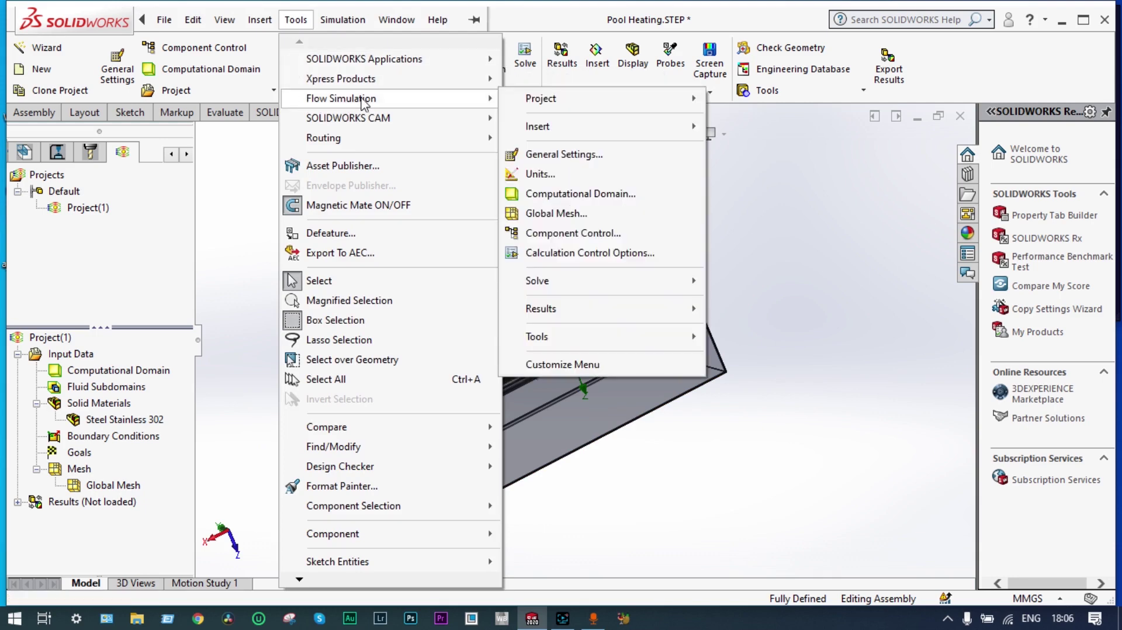
{"action": "mouse_move", "coordinate": [534, 133]}
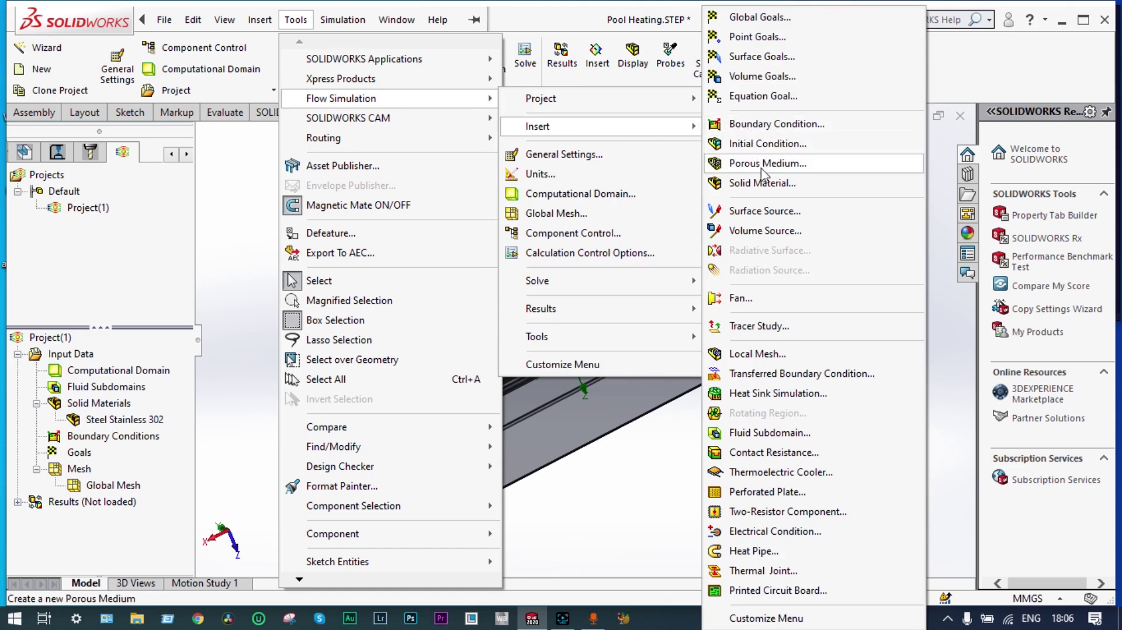
{"action": "left_click", "coordinate": [775, 212]}
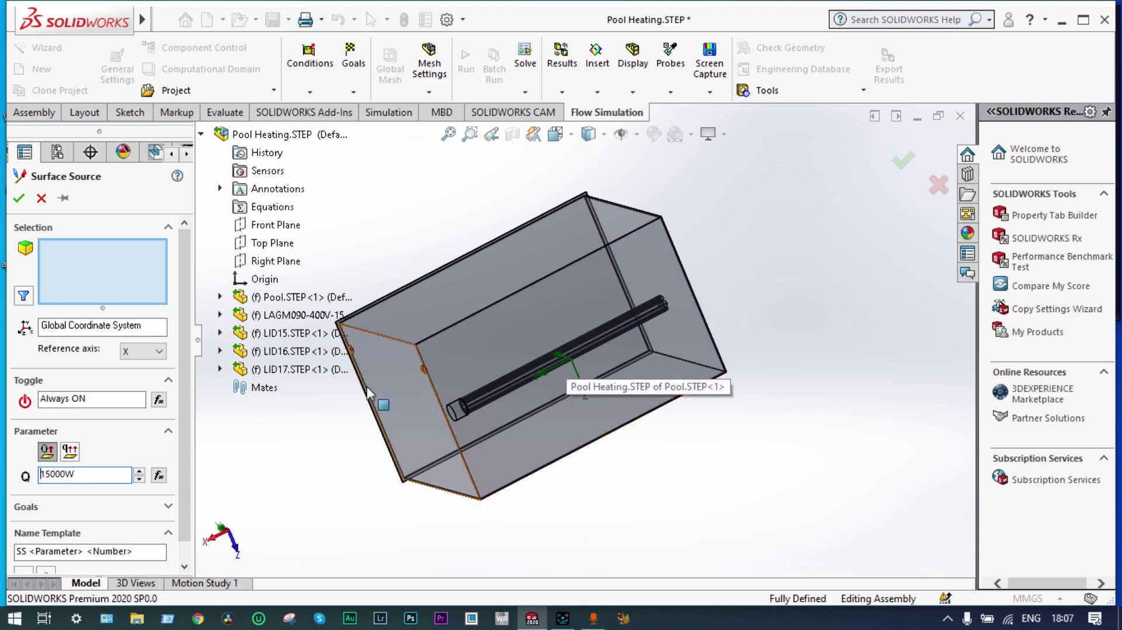
{"action": "left_click", "coordinate": [282, 320]}
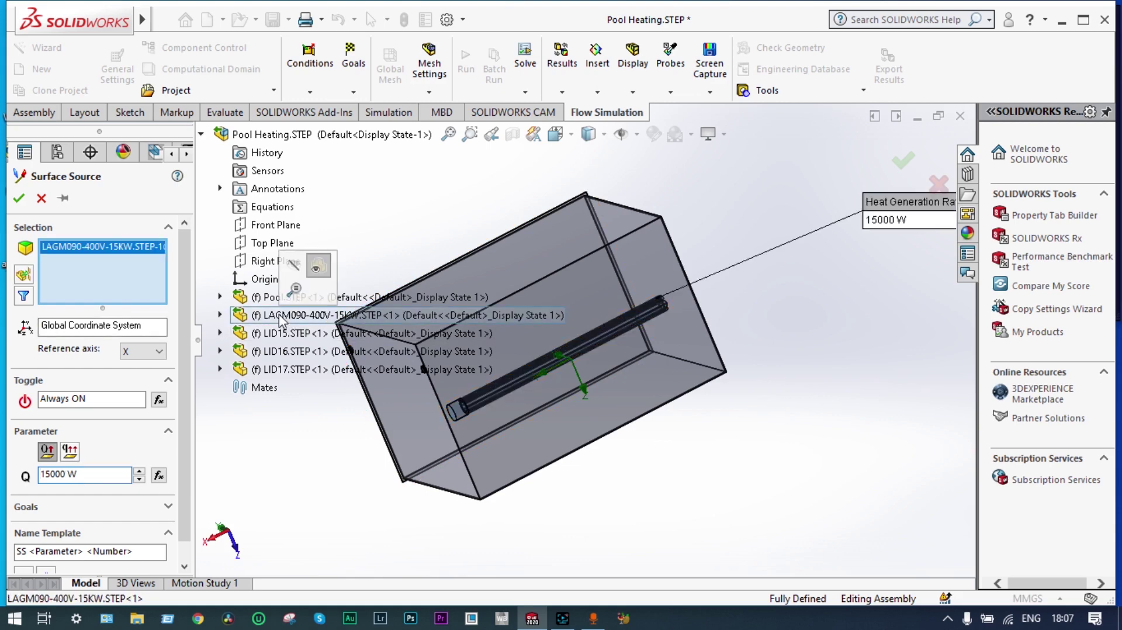
{"action": "left_click", "coordinate": [20, 198]}
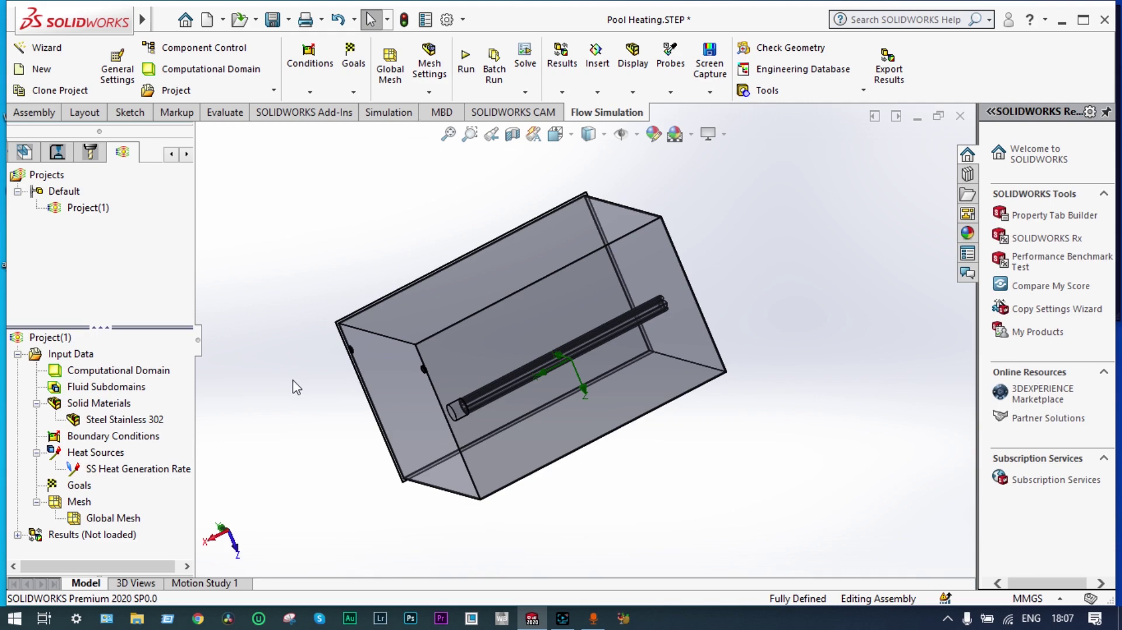
Create a section view of the pool parallel to the Front Plane with an offset of about -196 mm
{"action": "middle_click_drag", "start_coordinate": [282, 393], "coordinate": [525, 269]}
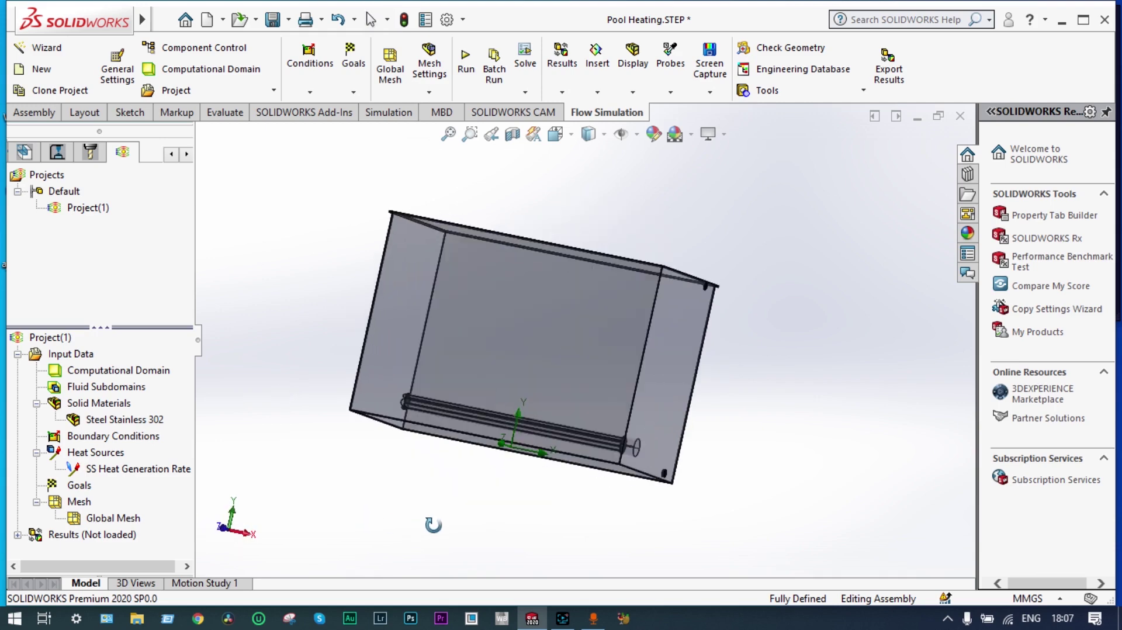
{"action": "left_click", "coordinate": [571, 135]}
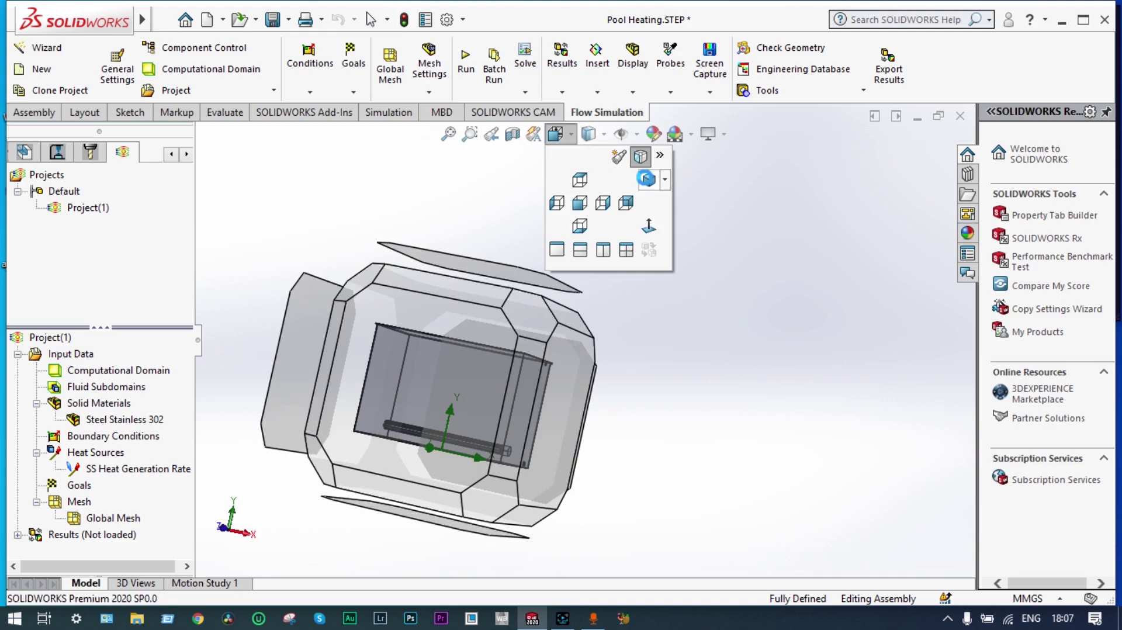
{"action": "left_click", "coordinate": [648, 180]}
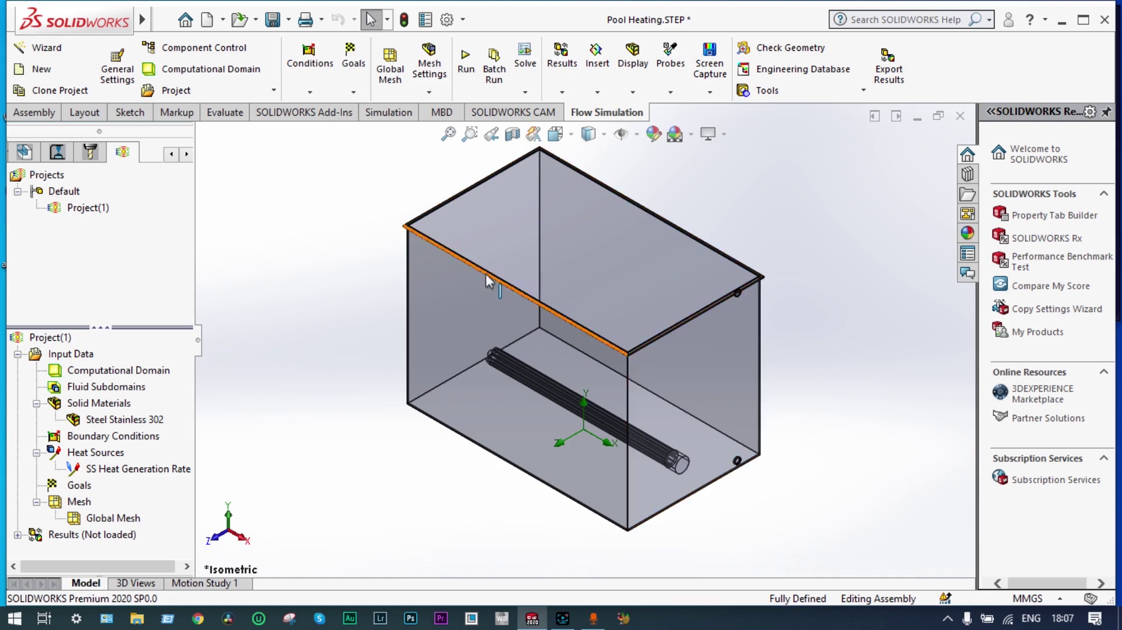
{"action": "left_click", "coordinate": [517, 137]}
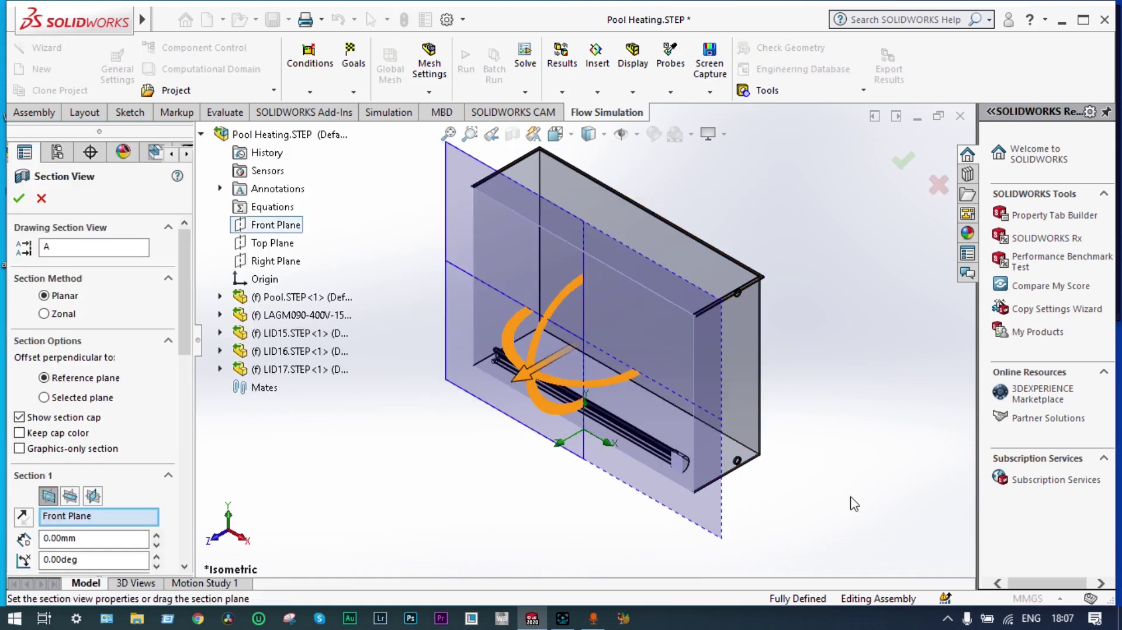
{"action": "middle_click_drag", "start_coordinate": [574, 474], "coordinate": [678, 368]}
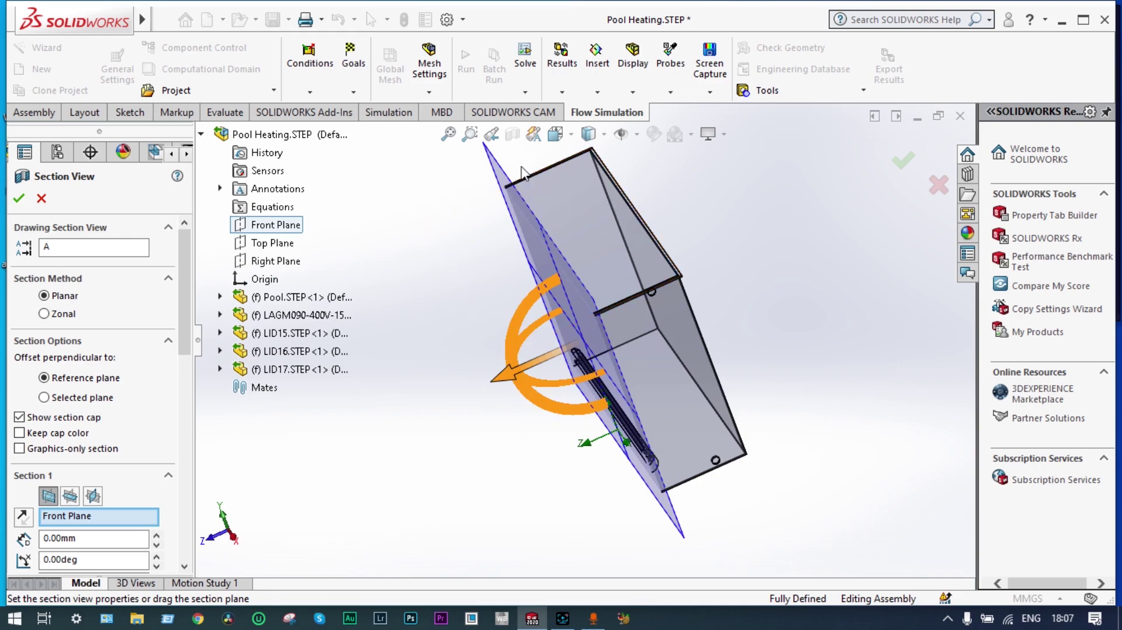
{"action": "left_click", "coordinate": [571, 135]}
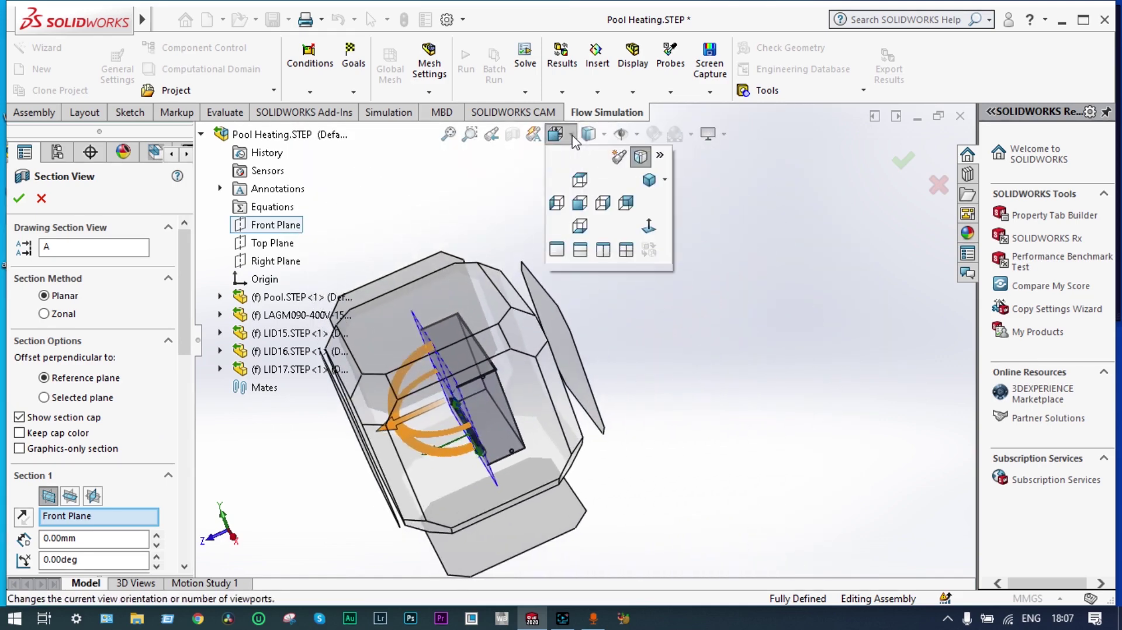
{"action": "left_click", "coordinate": [625, 203]}
{"action": "left_click_drag", "start_coordinate": [546, 272], "coordinate": [598, 275]}
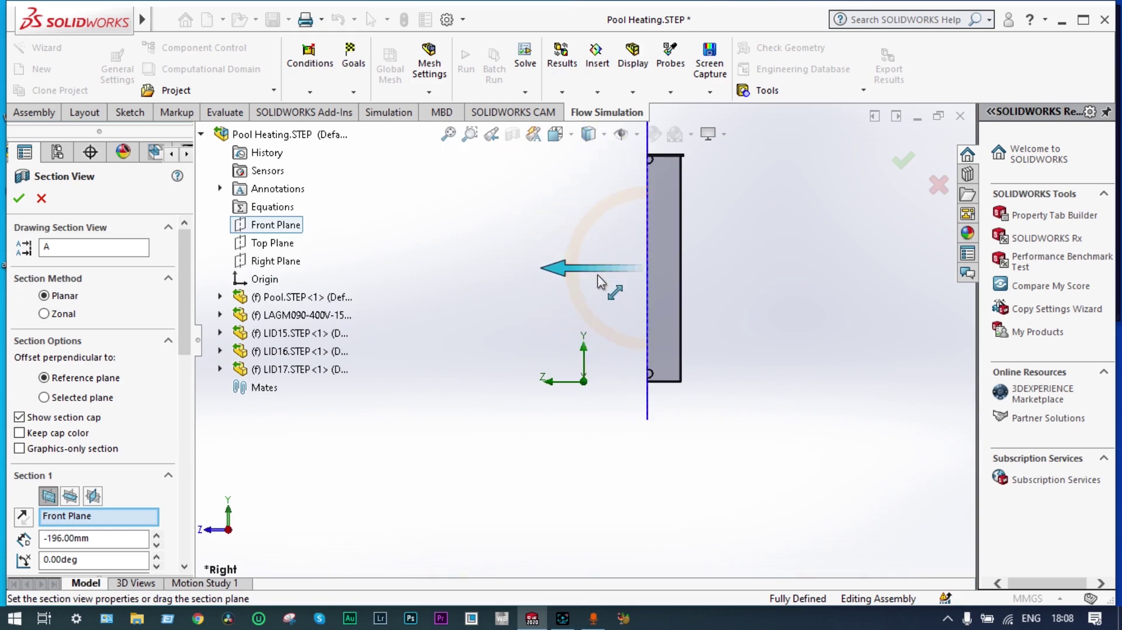
{"action": "left_click", "coordinate": [902, 162]}
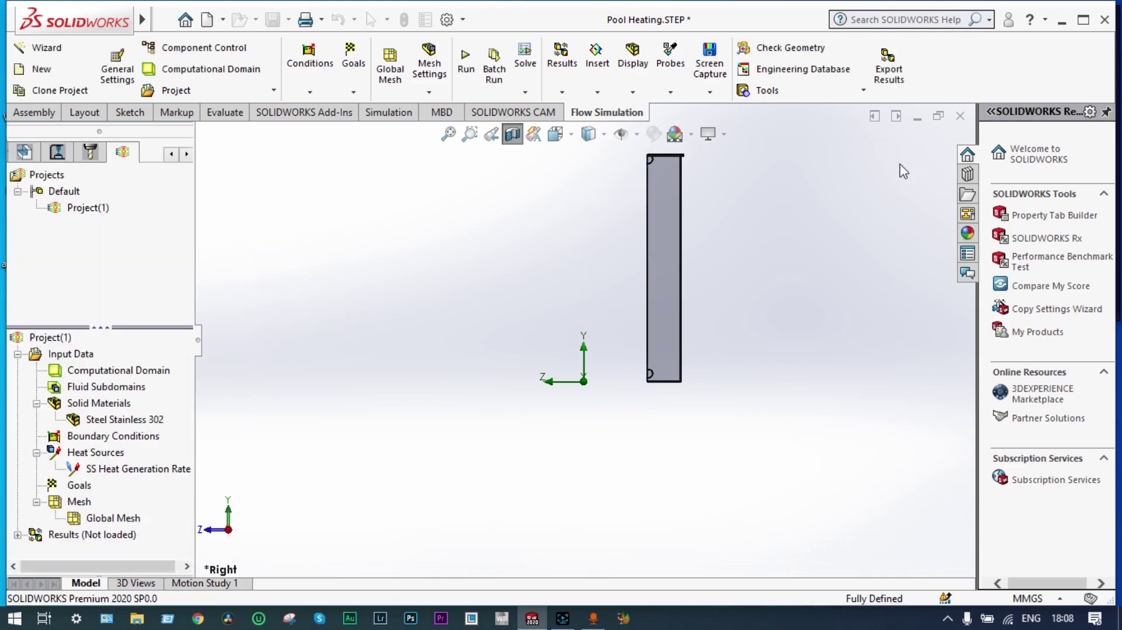
Start an Inlet Volume Flow boundary condition with a flow rate of 0.000105 m^3/s and expand its thermodynamic parameters
{"action": "middle_click_drag", "start_coordinate": [578, 260], "coordinate": [636, 308]}
{"action": "middle_click_drag", "start_coordinate": [769, 270], "coordinate": [774, 295]}
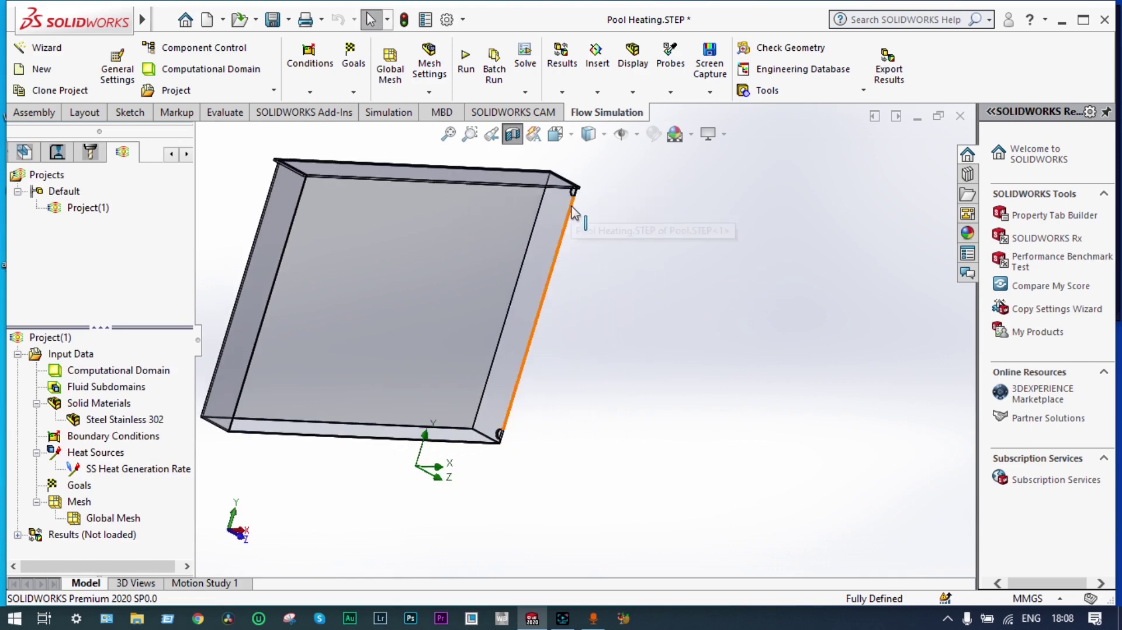
{"action": "middle_click_drag", "start_coordinate": [625, 280], "coordinate": [648, 302]}
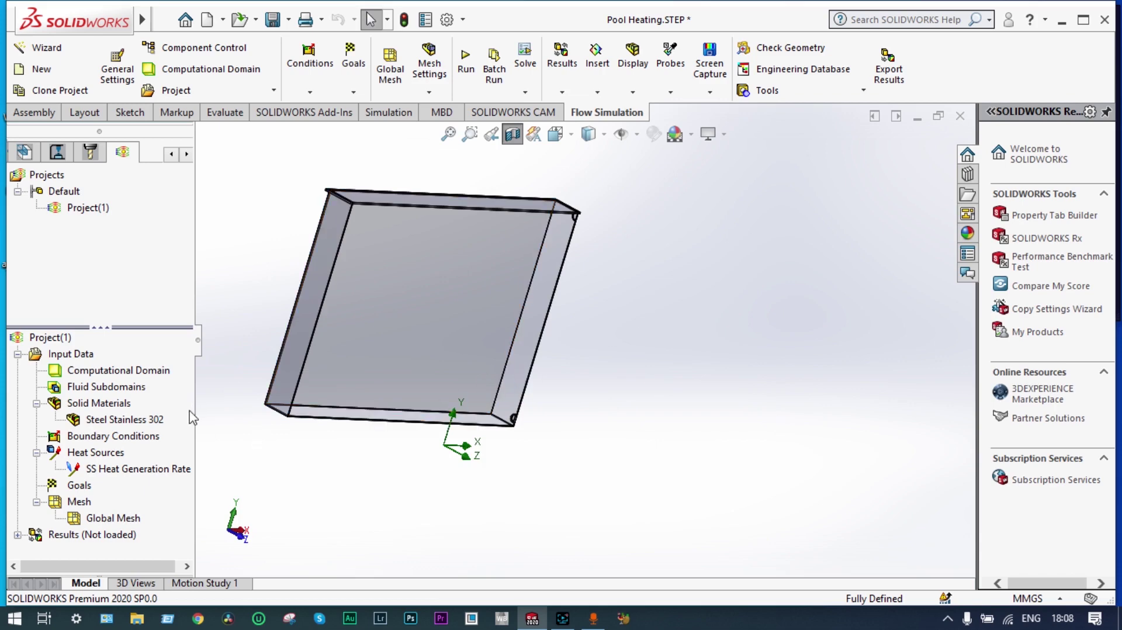
{"action": "right_click", "coordinate": [139, 441]}
{"action": "left_click", "coordinate": [170, 449]}
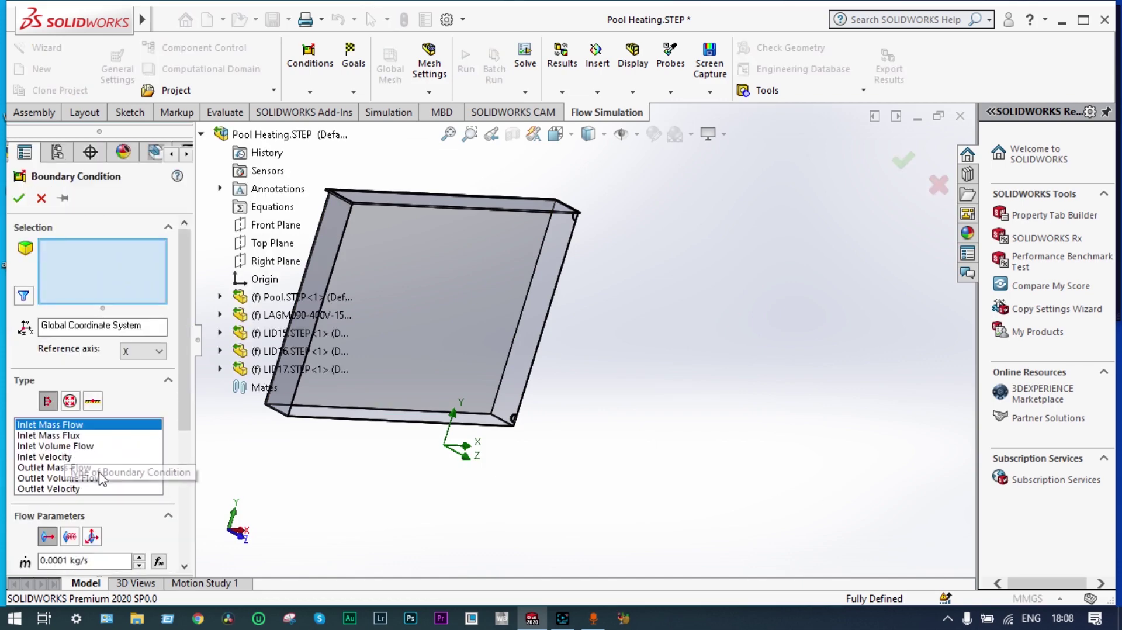
{"action": "left_click", "coordinate": [76, 445]}
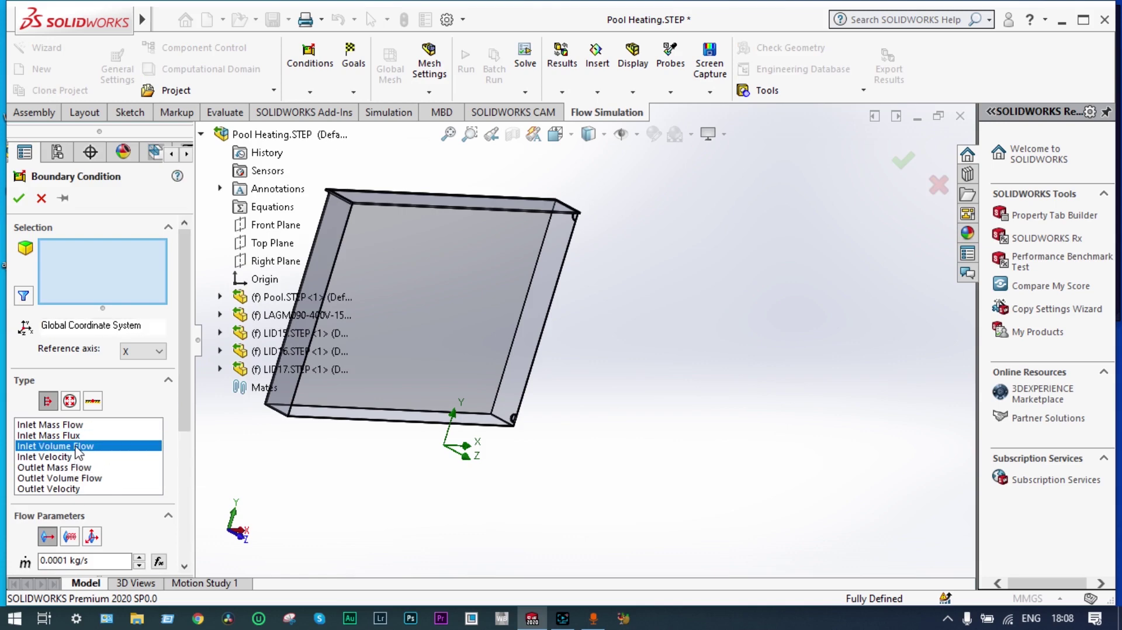
{"action": "scroll", "coordinate": [199, 445], "scroll_direction": "down", "scroll_amount": 3}
{"action": "scroll", "coordinate": [199, 445], "scroll_direction": "down", "scroll_amount": 1}
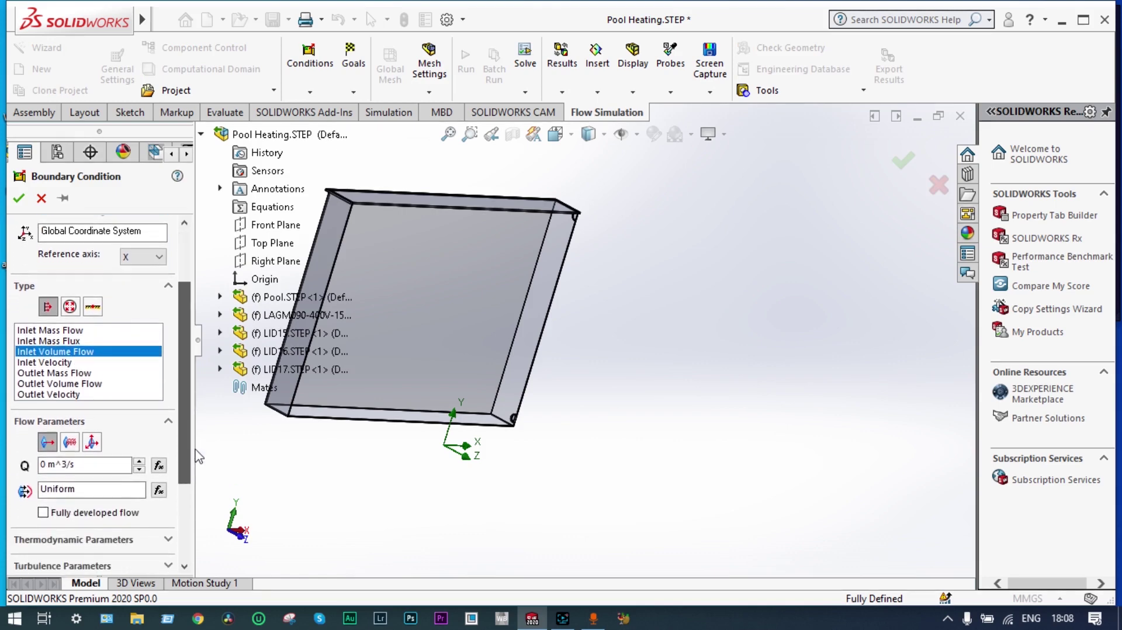
{"action": "left_click", "coordinate": [44, 464]}
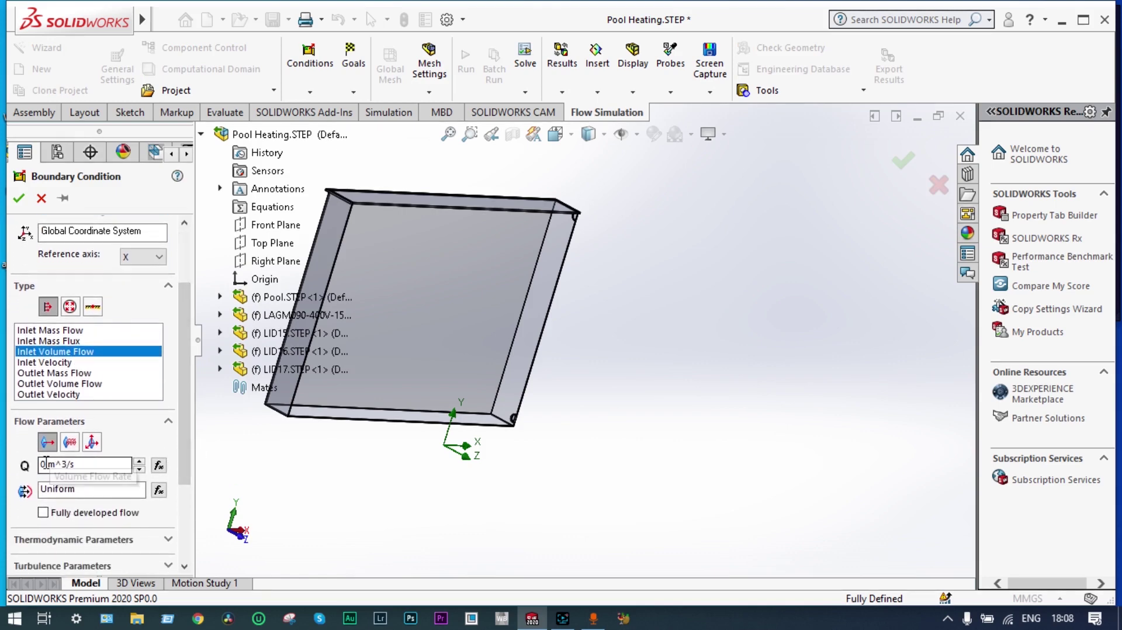
{"action": "type", "text": ".000105"}
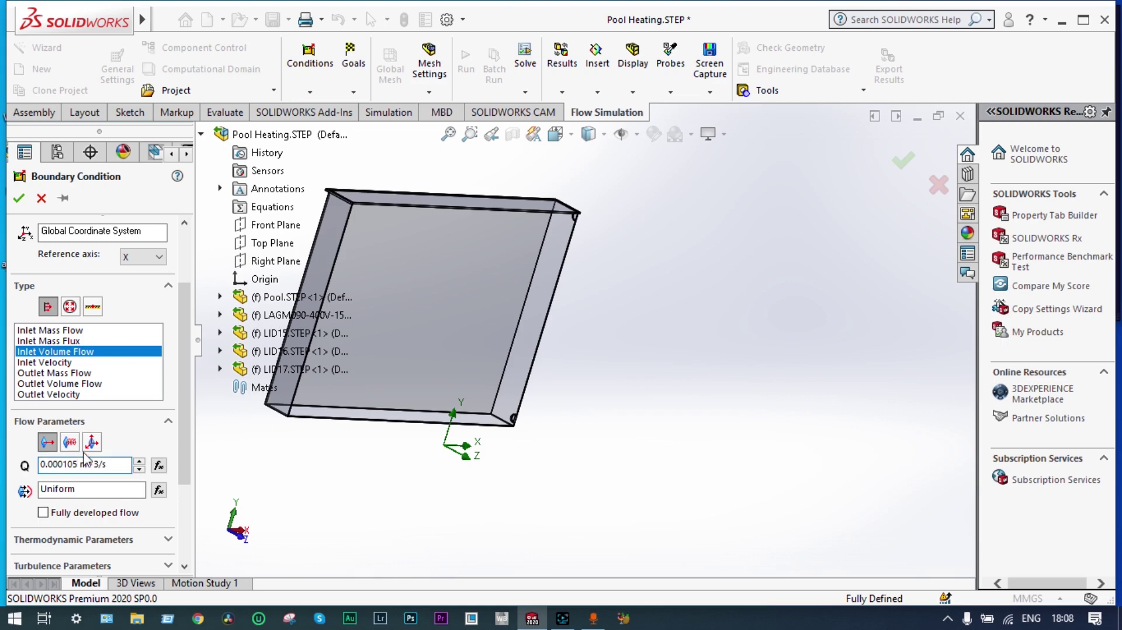
{"action": "left_click_drag", "start_coordinate": [188, 410], "coordinate": [189, 463]}
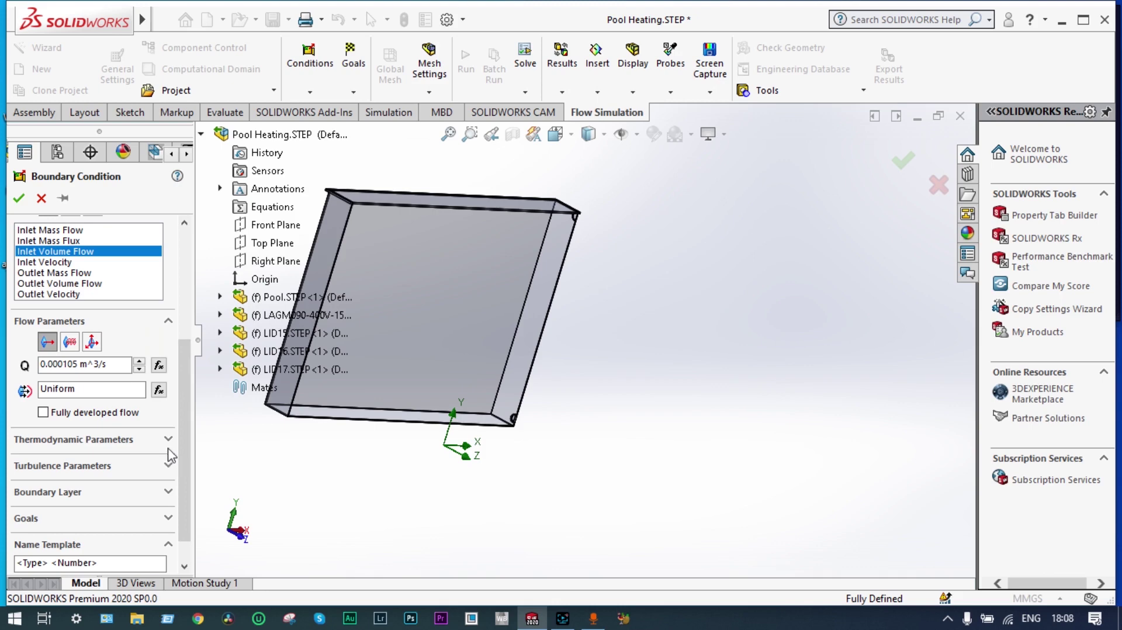
{"action": "left_click", "coordinate": [168, 443]}
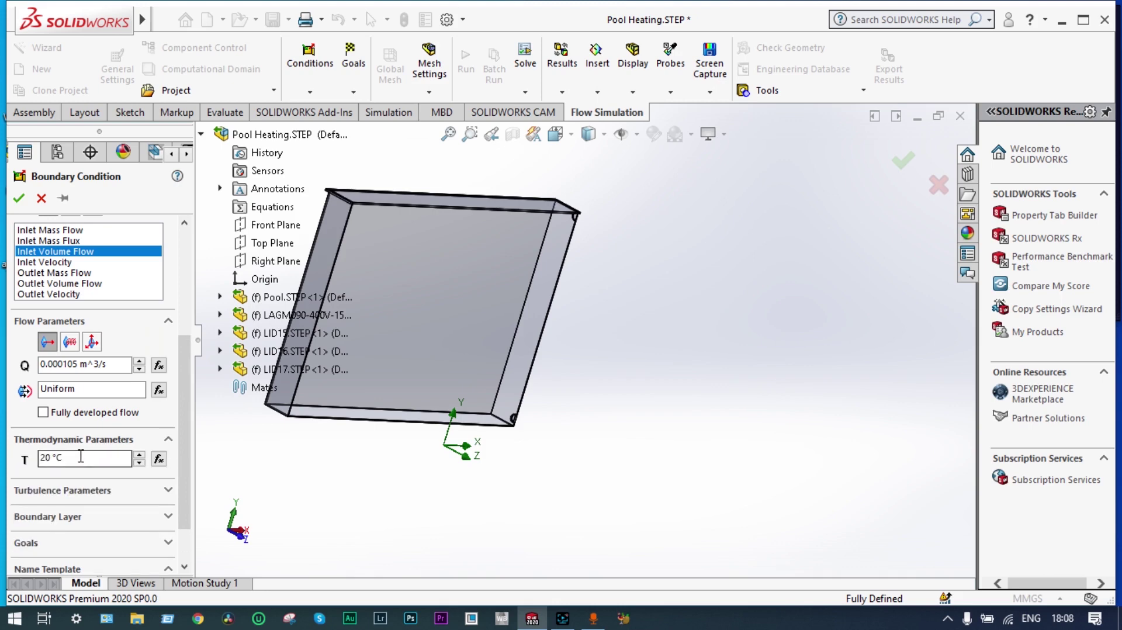
Apply the inlet volume flow condition to the inner face of the LID17 lid at the pool's lower opening
{"action": "middle_click_drag", "start_coordinate": [560, 426], "coordinate": [633, 310], "text": "ctrl"}
{"action": "scroll", "coordinate": [572, 330], "scroll_direction": "down", "scroll_amount": 3}
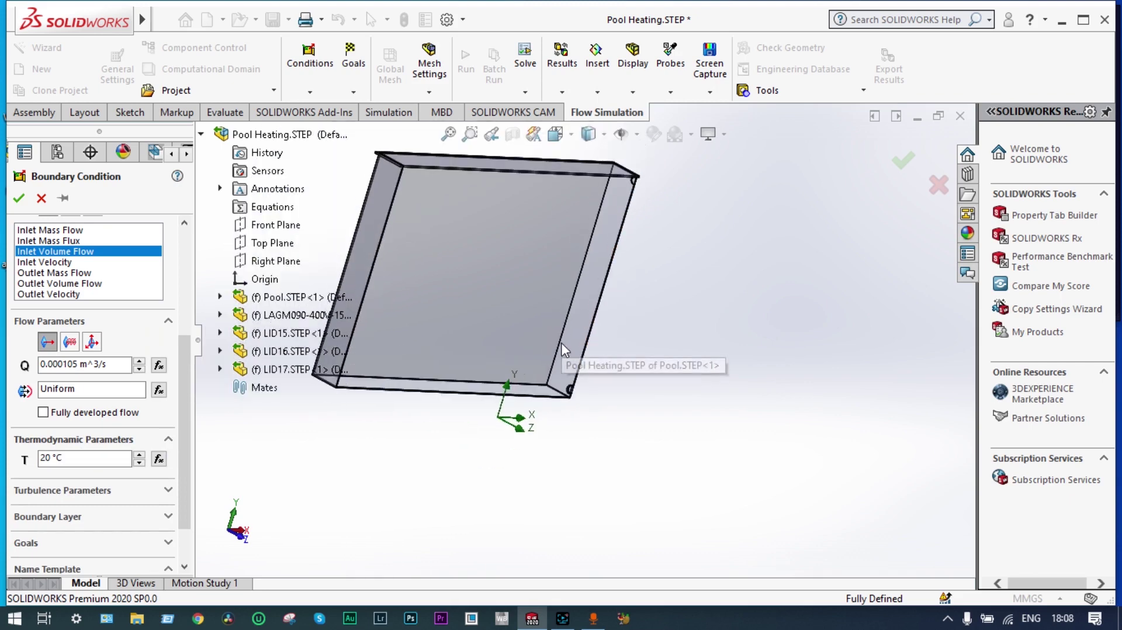
{"action": "scroll", "coordinate": [562, 350], "scroll_direction": "down", "scroll_amount": 4}
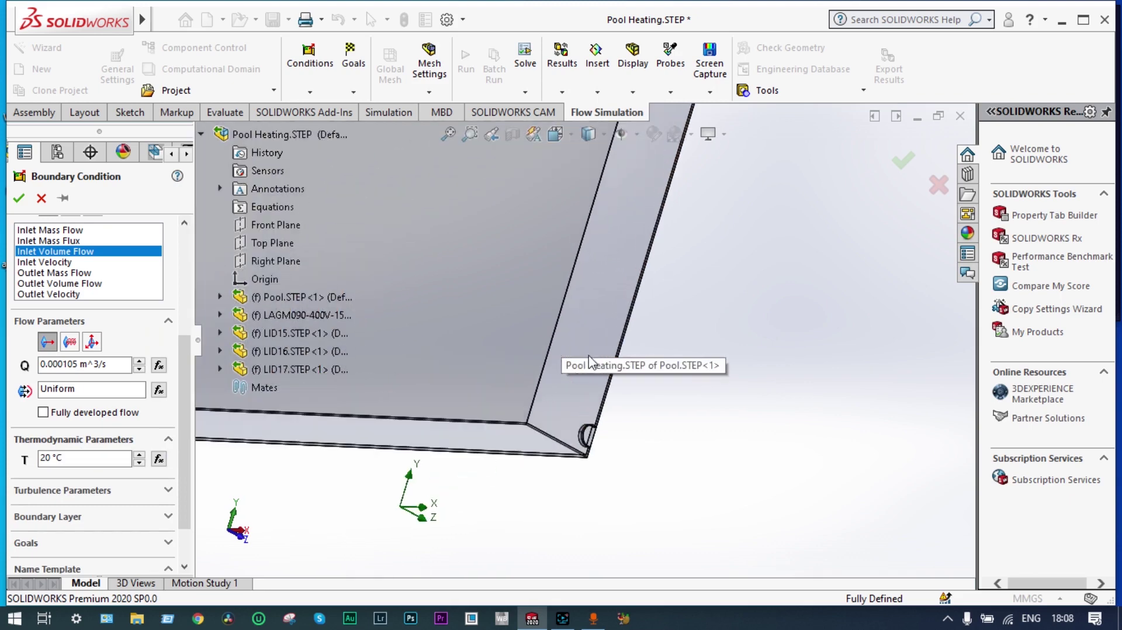
{"action": "scroll", "coordinate": [581, 449], "scroll_direction": "down", "scroll_amount": 3}
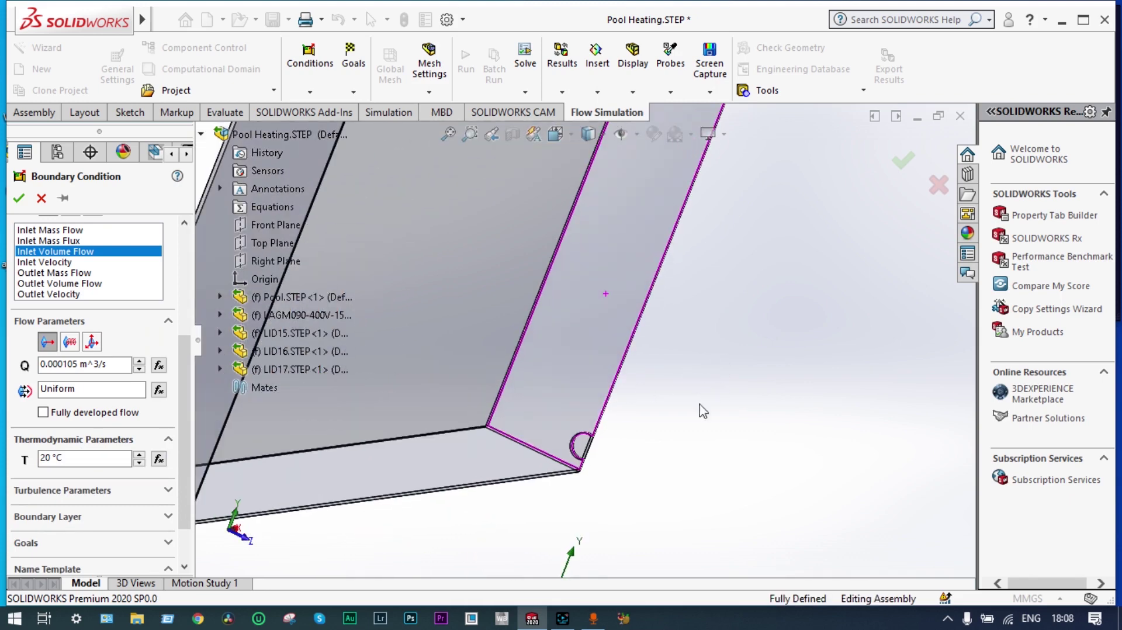
{"action": "left_click", "coordinate": [582, 449]}
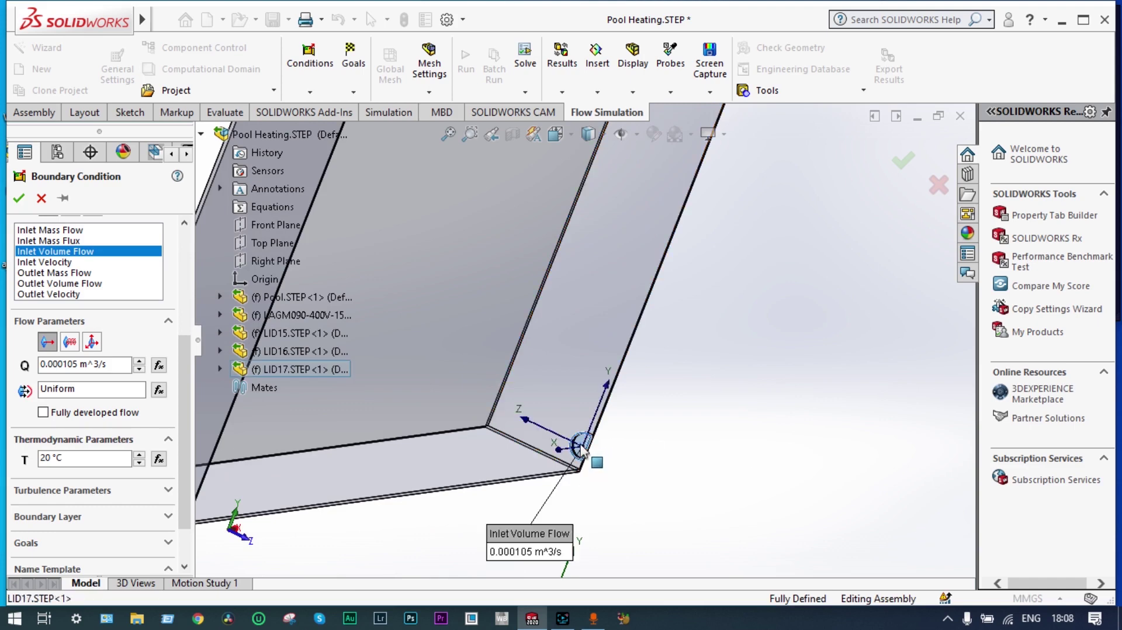
{"action": "left_click", "coordinate": [21, 201]}
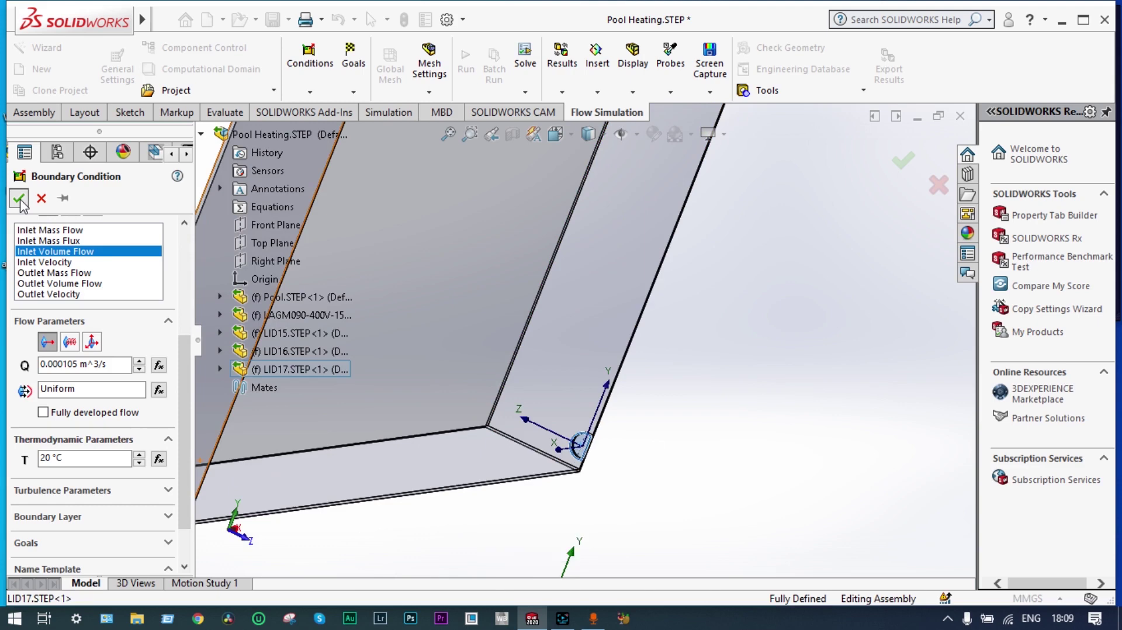
Apply an Environment Pressure boundary condition to the inner face of the LID15 lid at the pool's upper opening
{"action": "scroll", "coordinate": [613, 339], "scroll_direction": "up", "scroll_amount": 5}
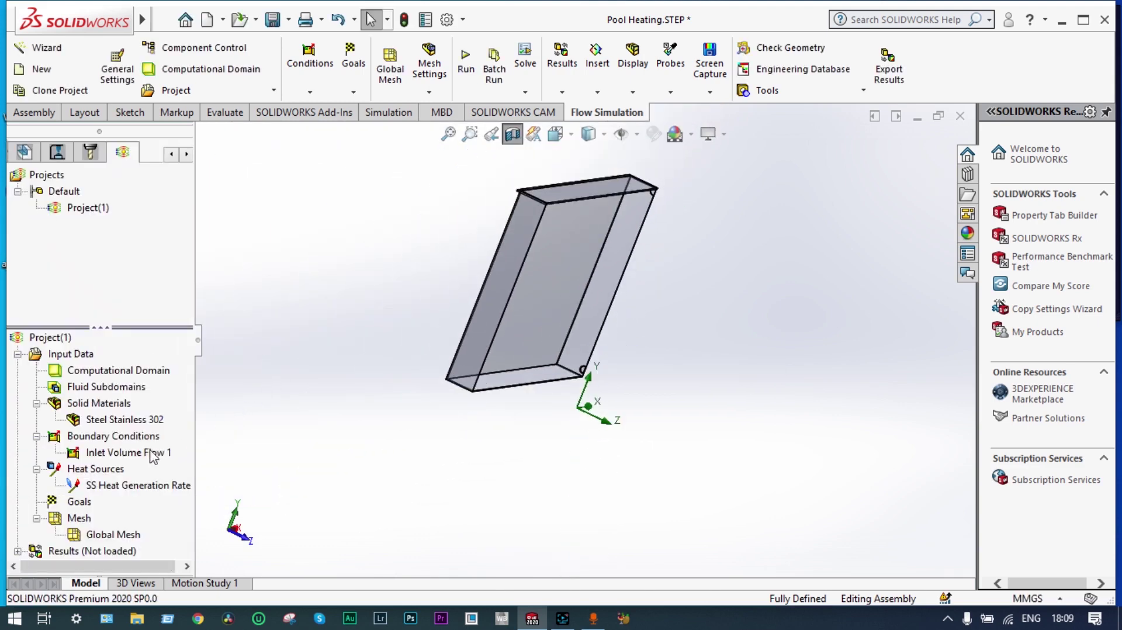
{"action": "right_click", "coordinate": [114, 436]}
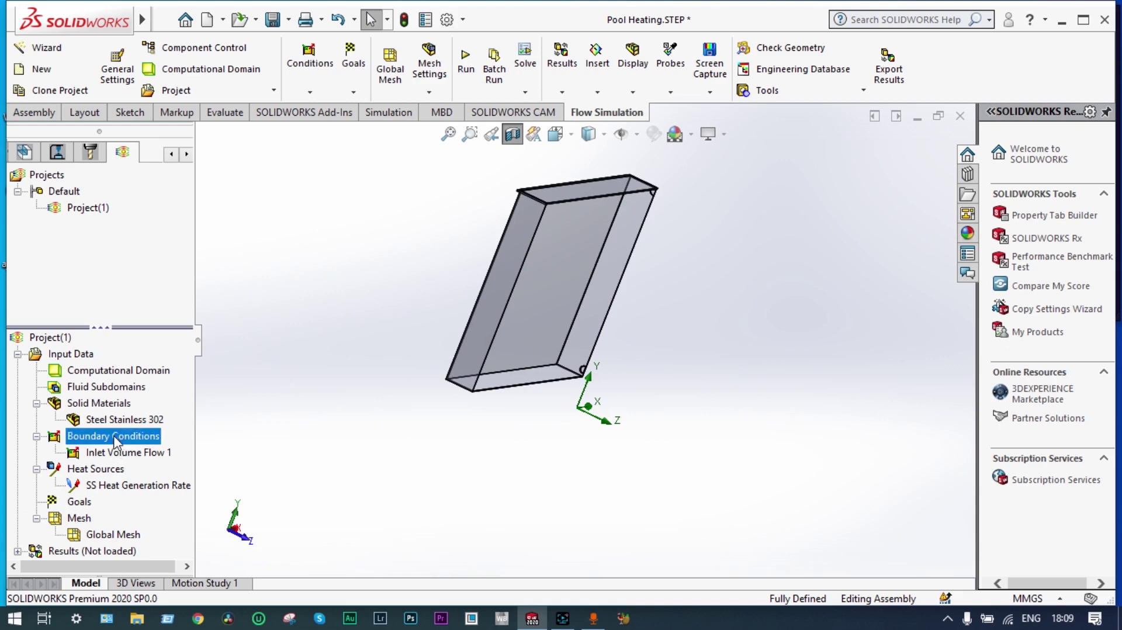
{"action": "left_click", "coordinate": [157, 449]}
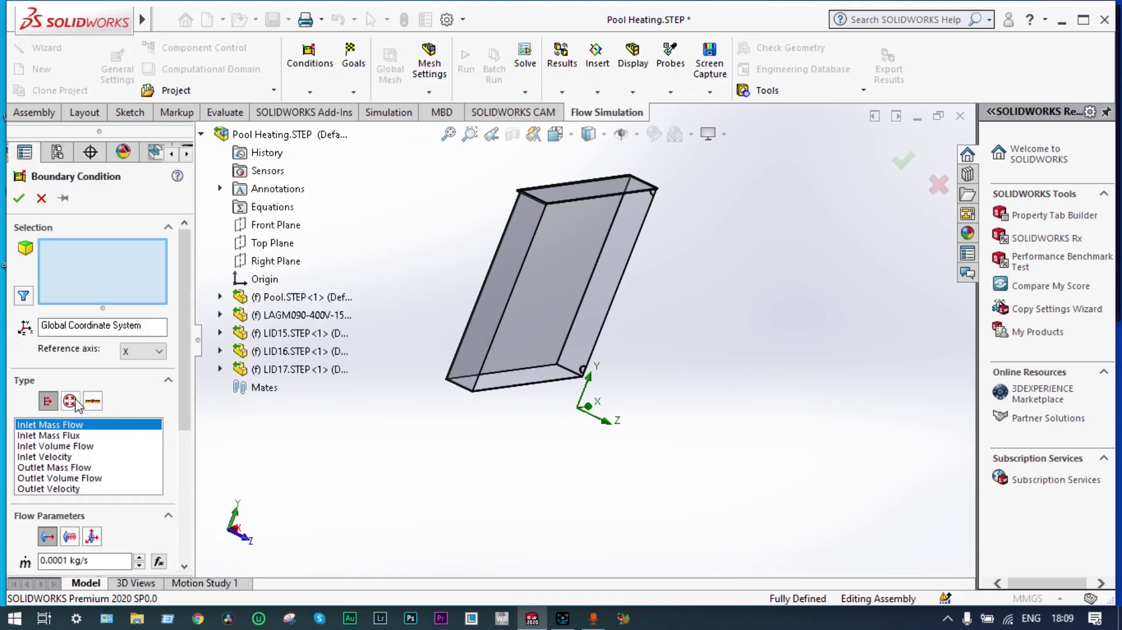
{"action": "left_click", "coordinate": [71, 401]}
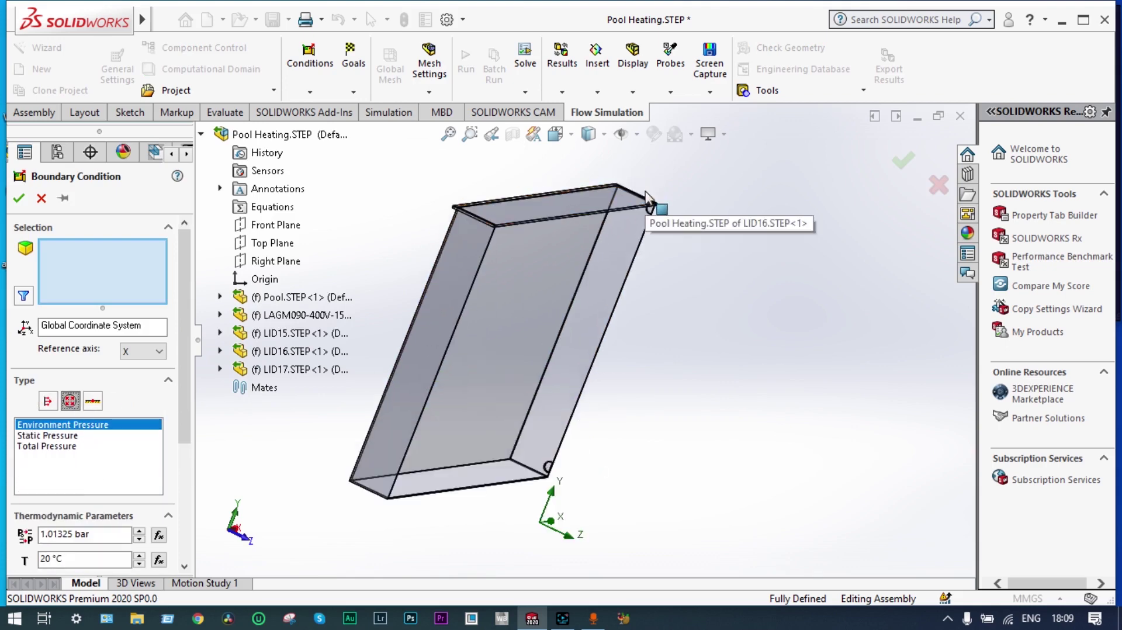
{"action": "scroll", "coordinate": [645, 229], "scroll_direction": "down", "scroll_amount": 5}
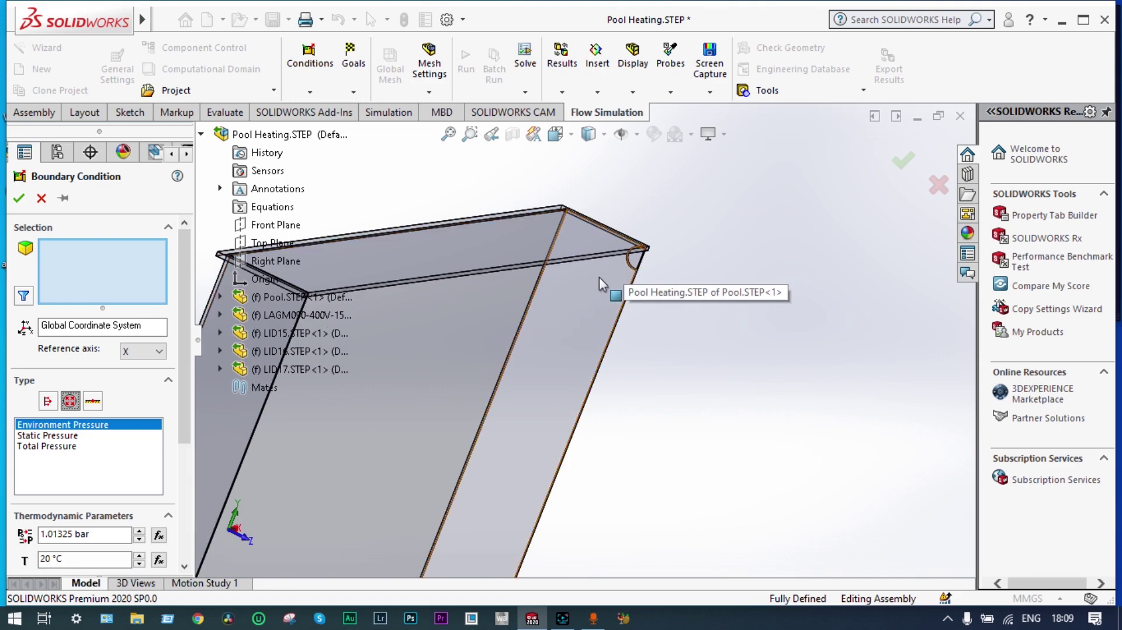
{"action": "scroll", "coordinate": [620, 279], "scroll_direction": "down", "scroll_amount": 2}
{"action": "middle_click_drag", "start_coordinate": [714, 282], "coordinate": [590, 327]}
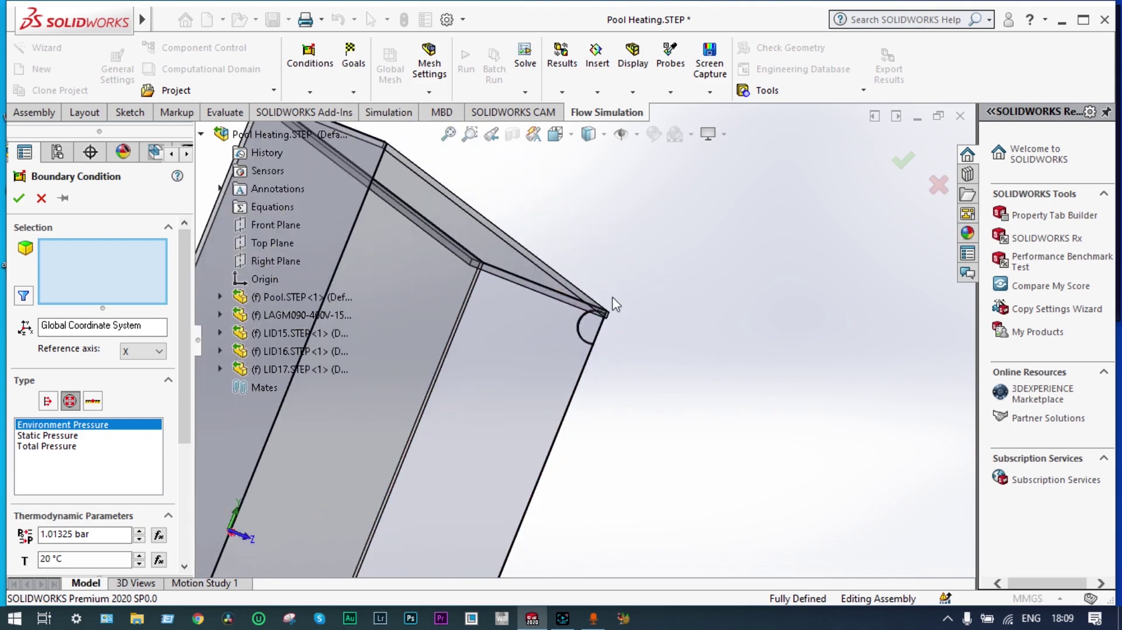
{"action": "left_click", "coordinate": [589, 331]}
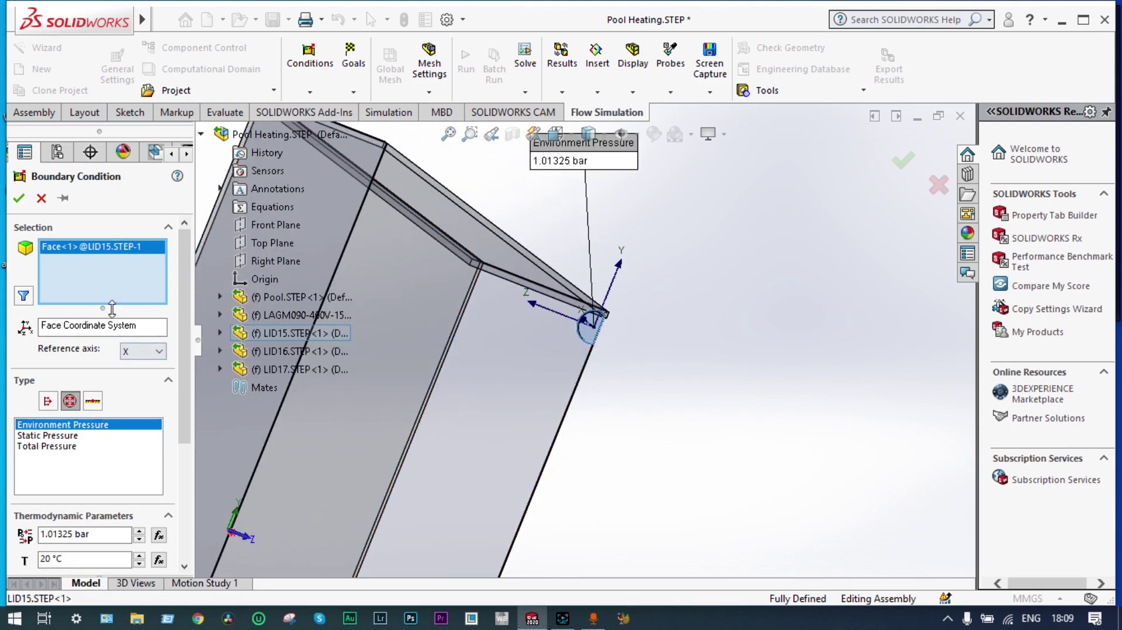
{"action": "left_click", "coordinate": [19, 198]}
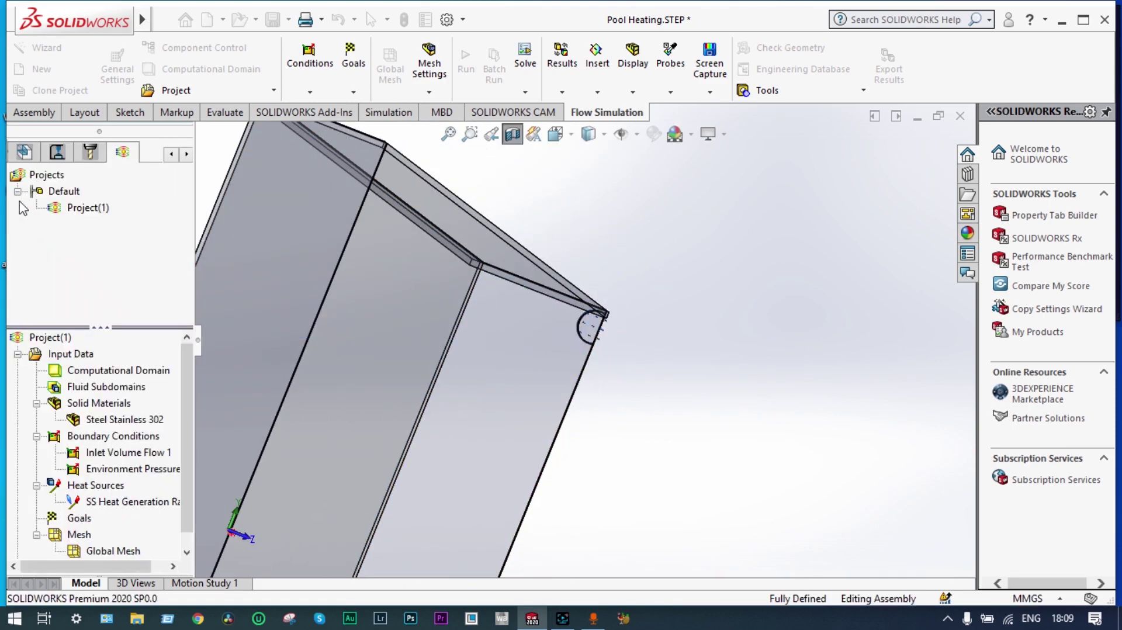
Turn off the section view so the whole pool with its heater is displayed
{"action": "mouse_move", "coordinate": [647, 258]}
{"action": "middle_mouse_down"}
{"action": "mouse_move", "coordinate": [713, 275]}
{"action": "mouse_move", "coordinate": [724, 252]}
{"action": "mouse_move", "coordinate": [701, 234]}
{"action": "mouse_move", "coordinate": [660, 268]}
{"action": "middle_mouse_up"}
{"action": "scroll", "coordinate": [665, 283], "scroll_direction": "up", "scroll_amount": 2}
{"action": "left_click", "coordinate": [512, 134]}
{"action": "middle_click_drag", "start_coordinate": [654, 234], "coordinate": [677, 292]}
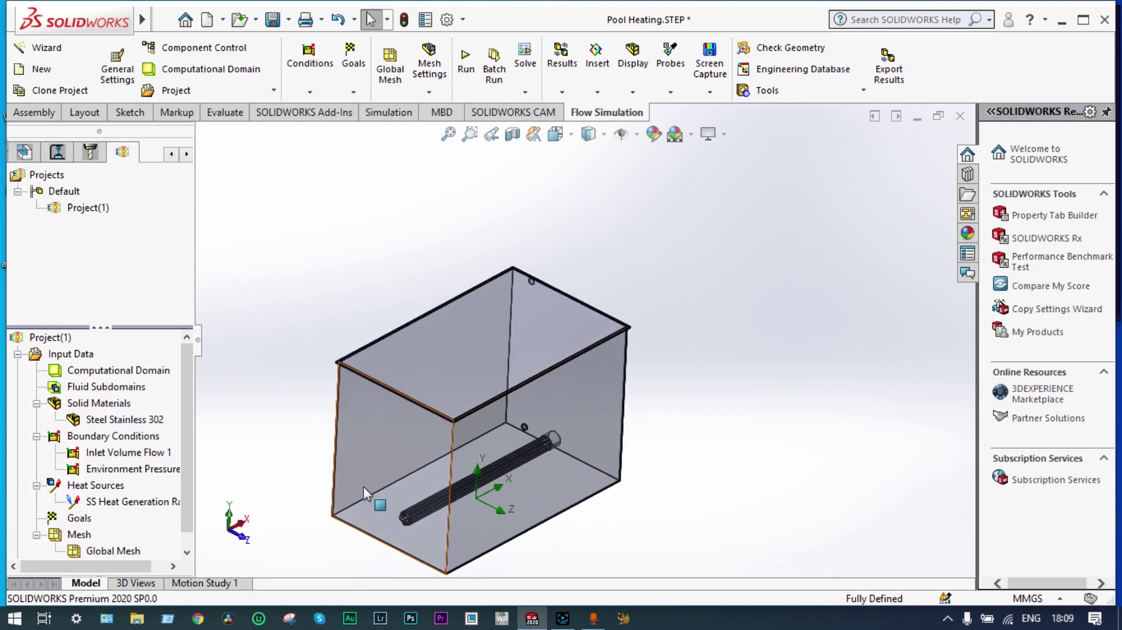
{"action": "scroll", "coordinate": [371, 476], "scroll_direction": "down", "scroll_amount": 1}
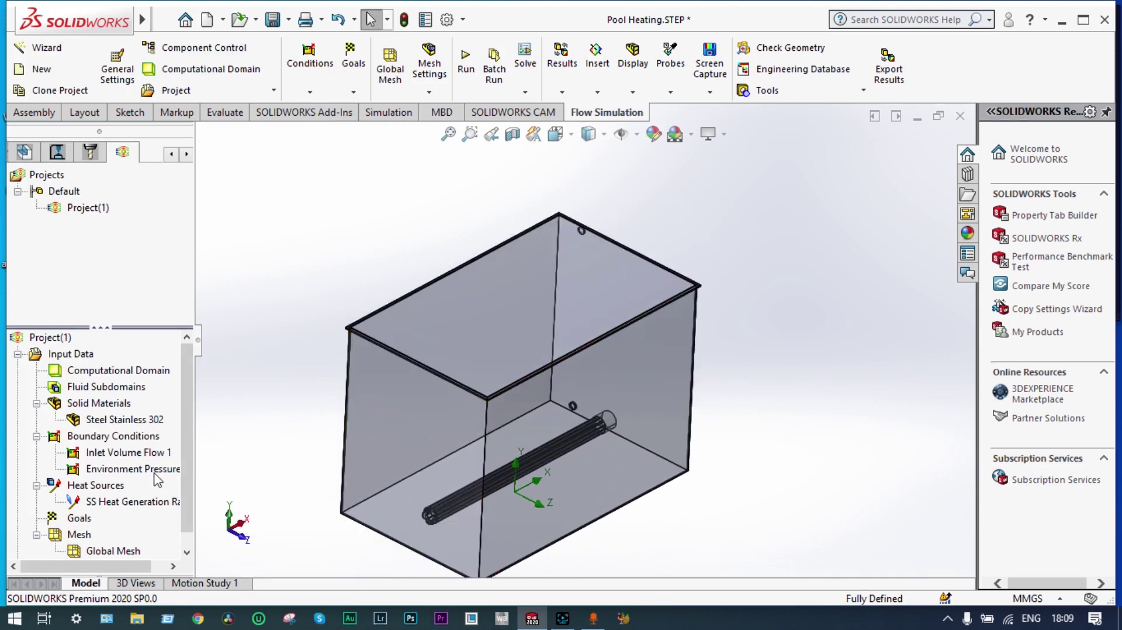
Add a Real Wall boundary condition with a heat transfer coefficient of 30 W/m^2/K to the Pool component
{"action": "right_click", "coordinate": [129, 443]}
{"action": "left_click", "coordinate": [93, 402]}
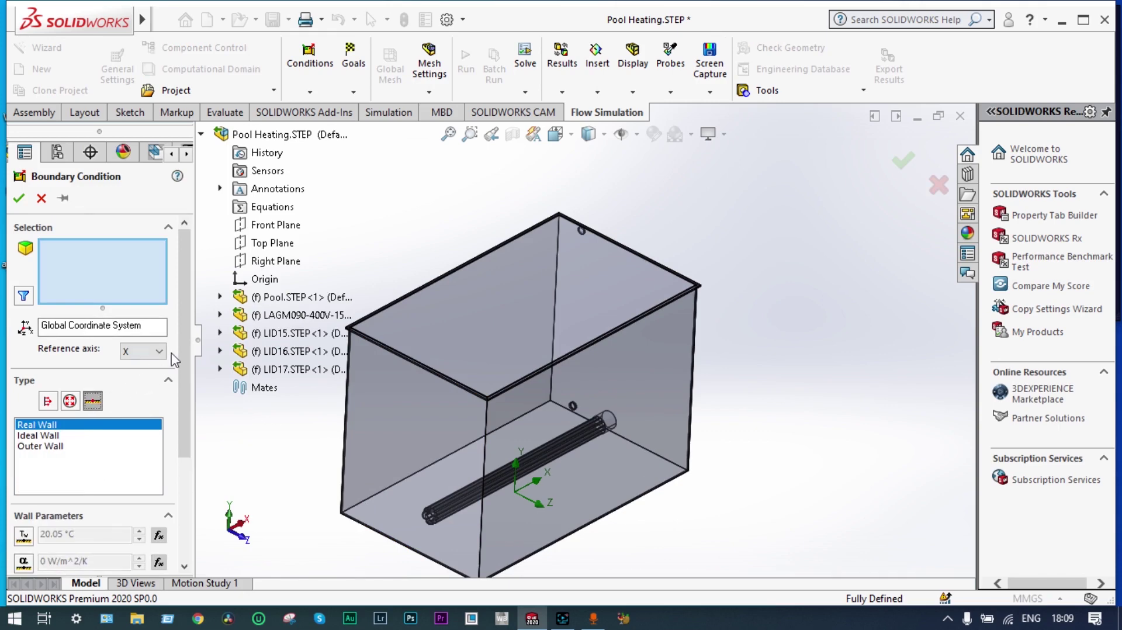
{"action": "scroll", "coordinate": [188, 385], "scroll_direction": "down", "scroll_amount": 2}
{"action": "scroll", "coordinate": [188, 386], "scroll_direction": "down", "scroll_amount": 2}
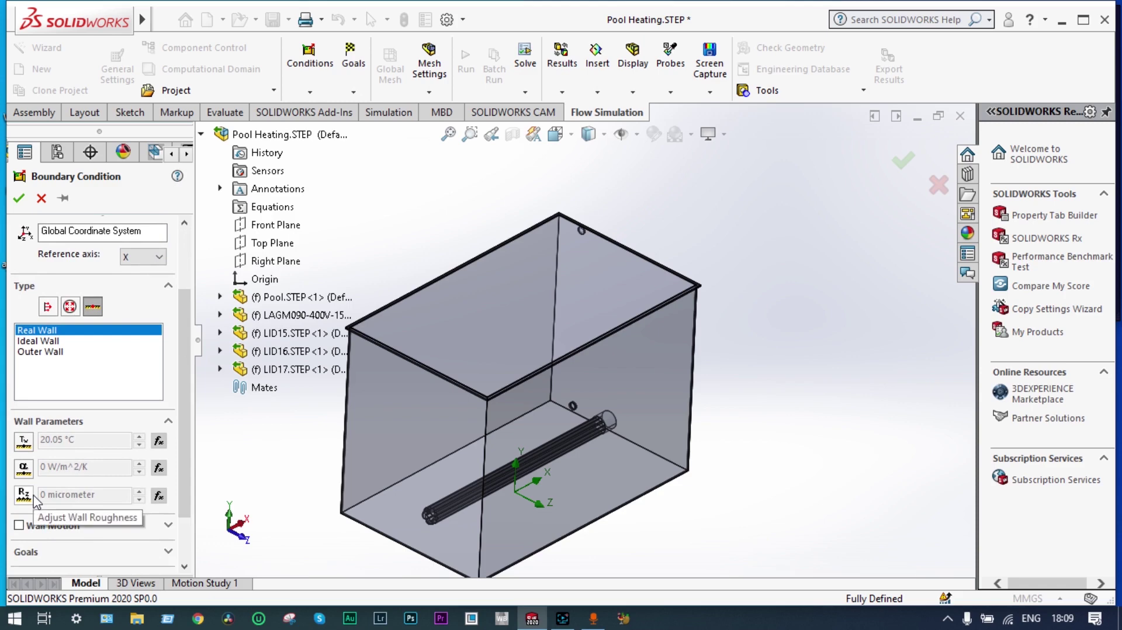
{"action": "left_click", "coordinate": [24, 468]}
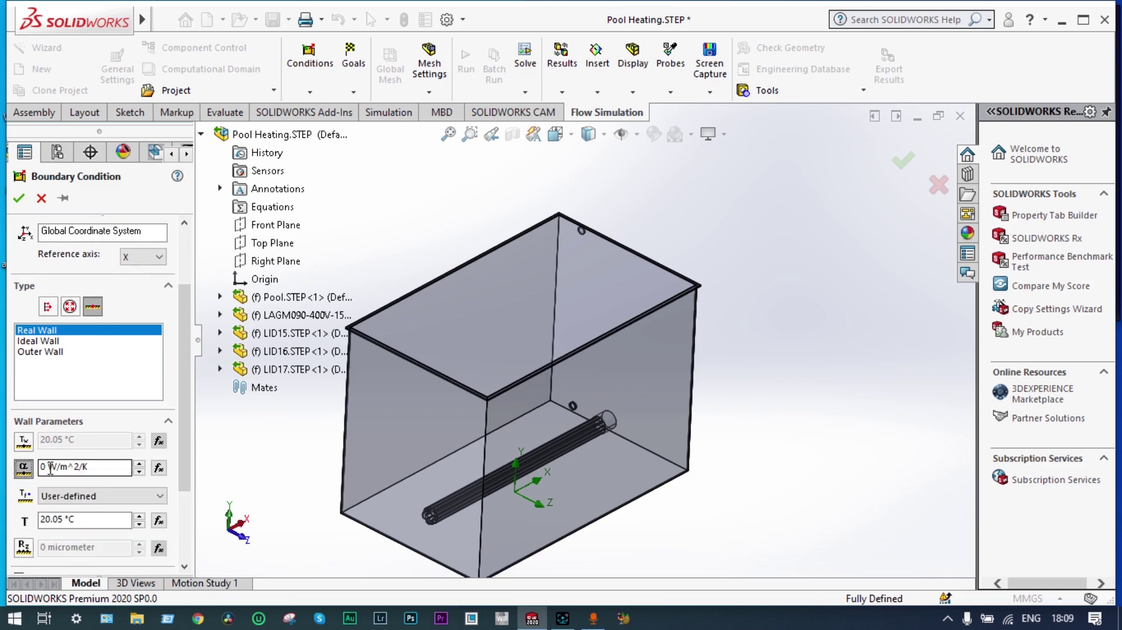
{"action": "key", "text": "BackSpace"}
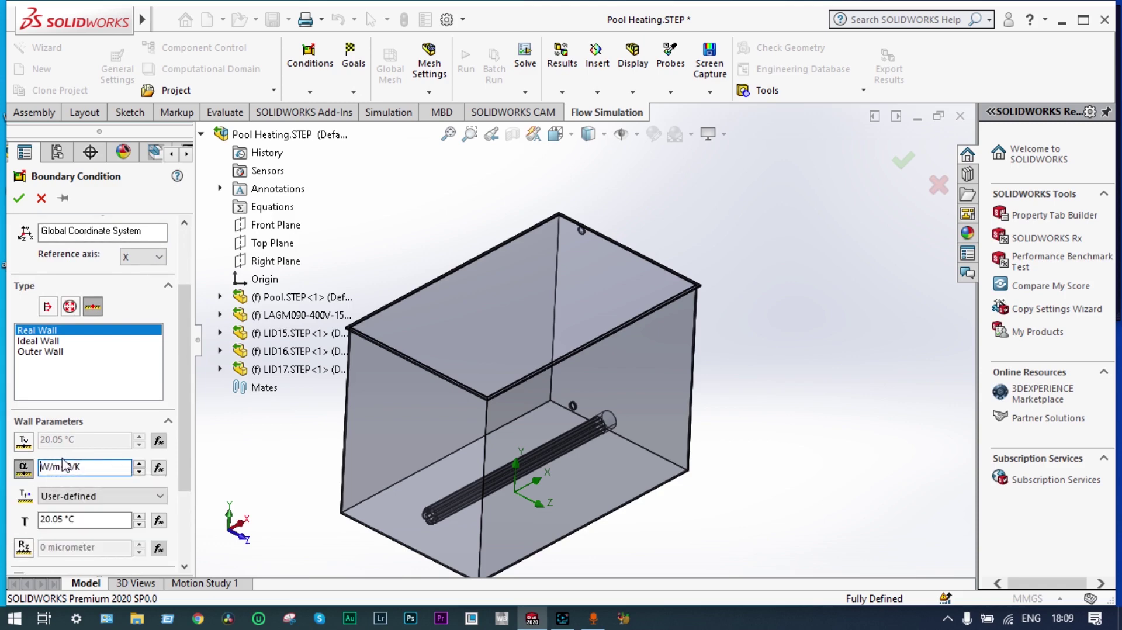
{"action": "type", "text": "30"}
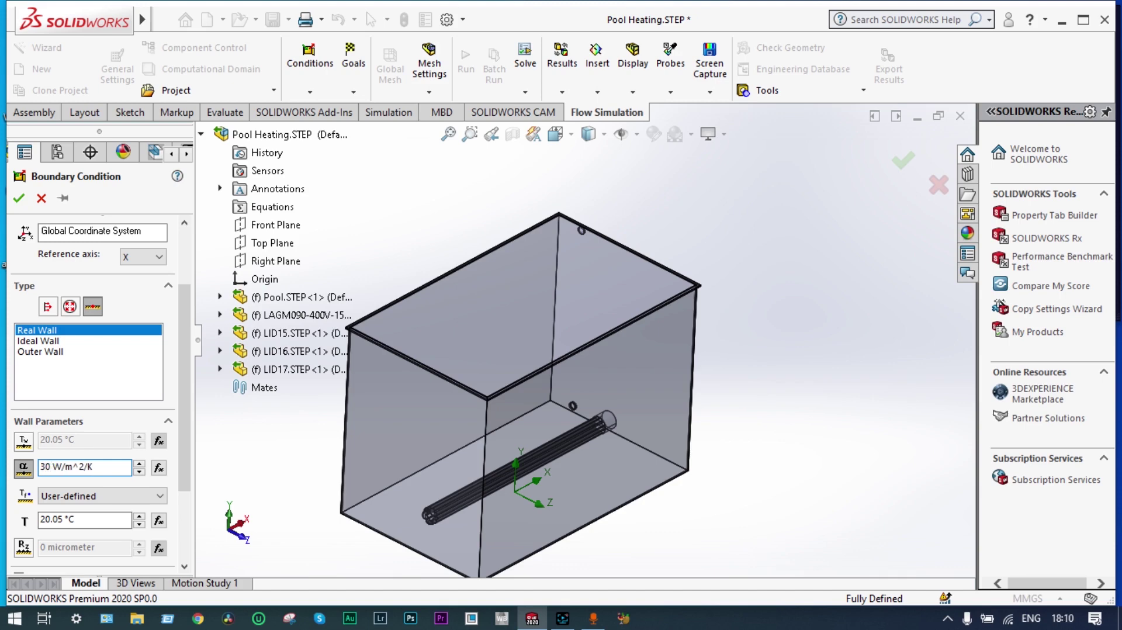
{"action": "left_click", "coordinate": [252, 298]}
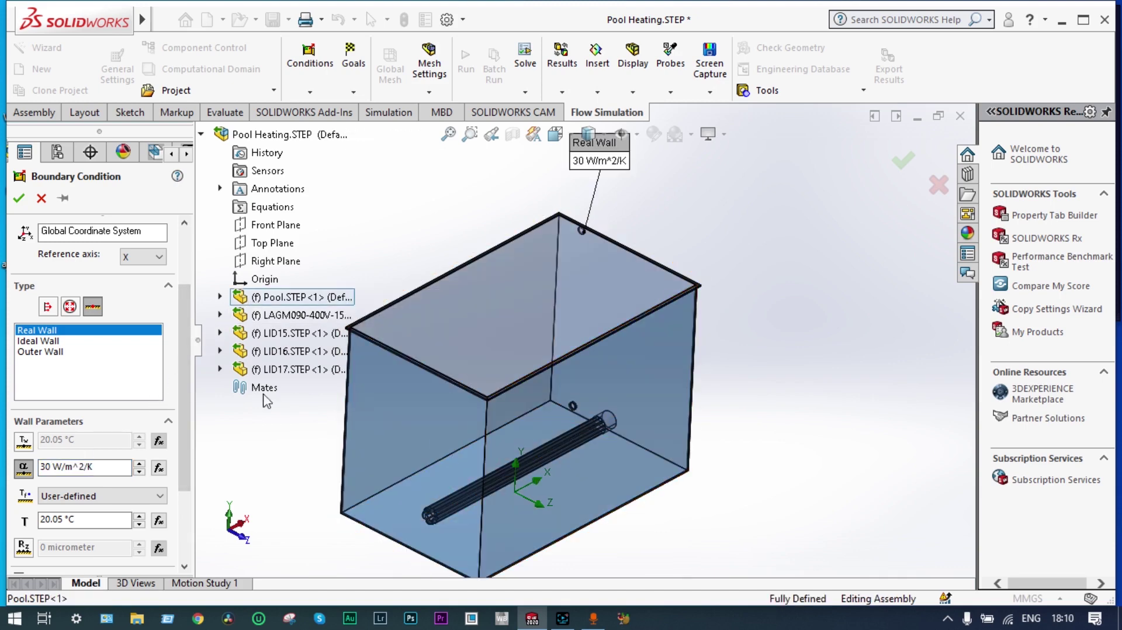
{"action": "left_click", "coordinate": [19, 200]}
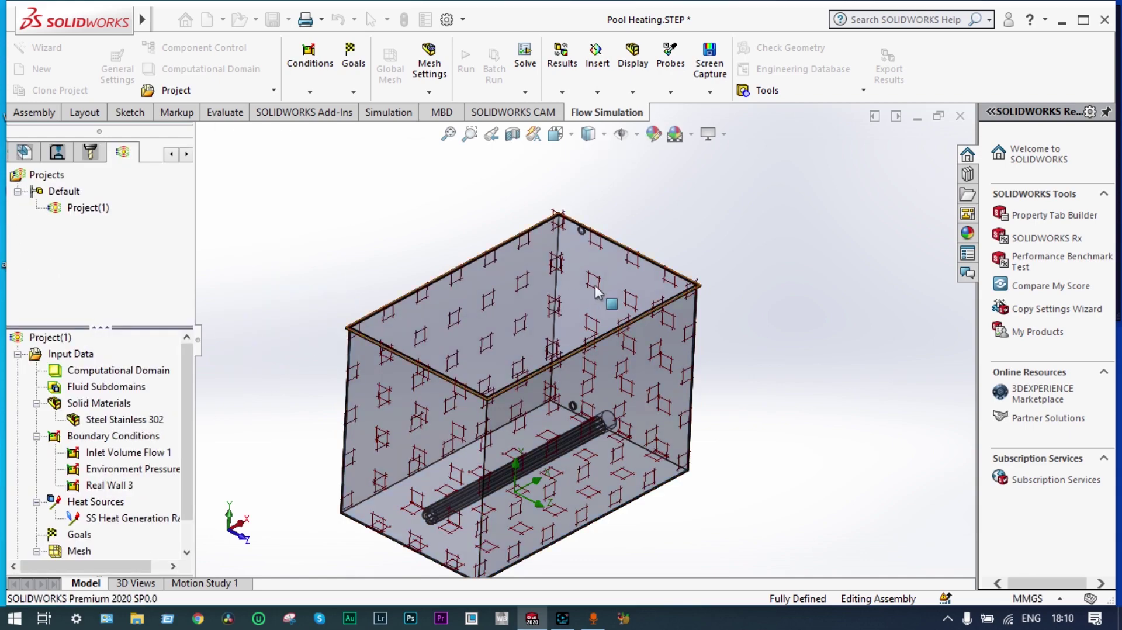
Insert a global goal for the average fluid temperature
{"action": "middle_click_drag", "start_coordinate": [812, 257], "coordinate": [497, 368]}
{"action": "scroll", "coordinate": [429, 396], "scroll_direction": "down", "scroll_amount": 3}
{"action": "scroll", "coordinate": [430, 409], "scroll_direction": "up", "scroll_amount": 3}
{"action": "middle_click_drag", "start_coordinate": [429, 409], "coordinate": [649, 350]}
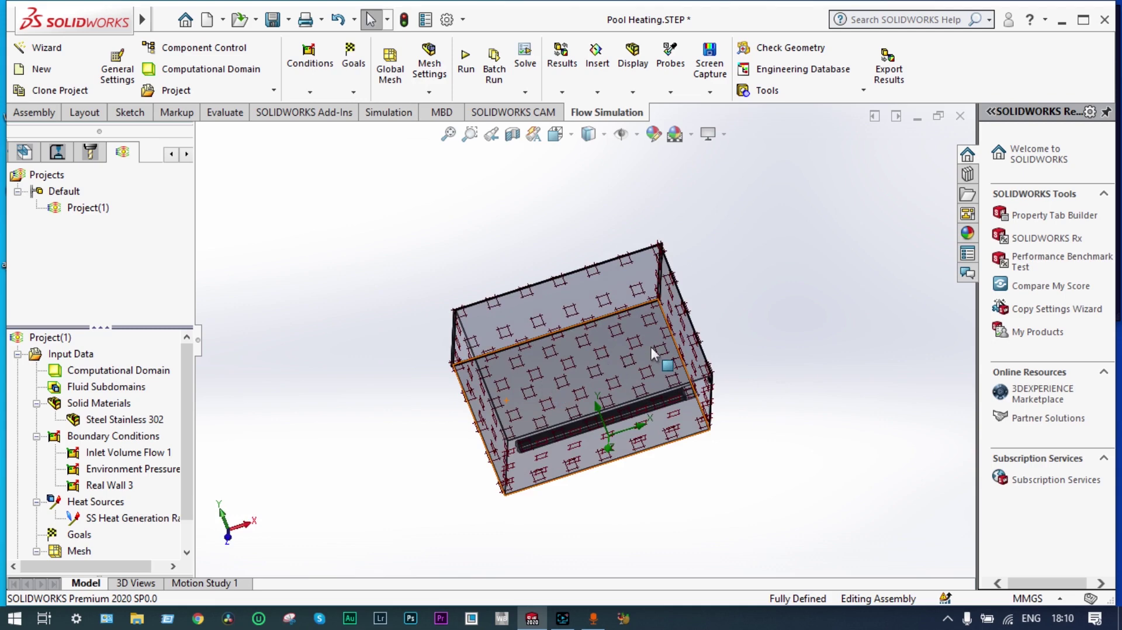
{"action": "middle_click_drag", "start_coordinate": [651, 347], "coordinate": [630, 364]}
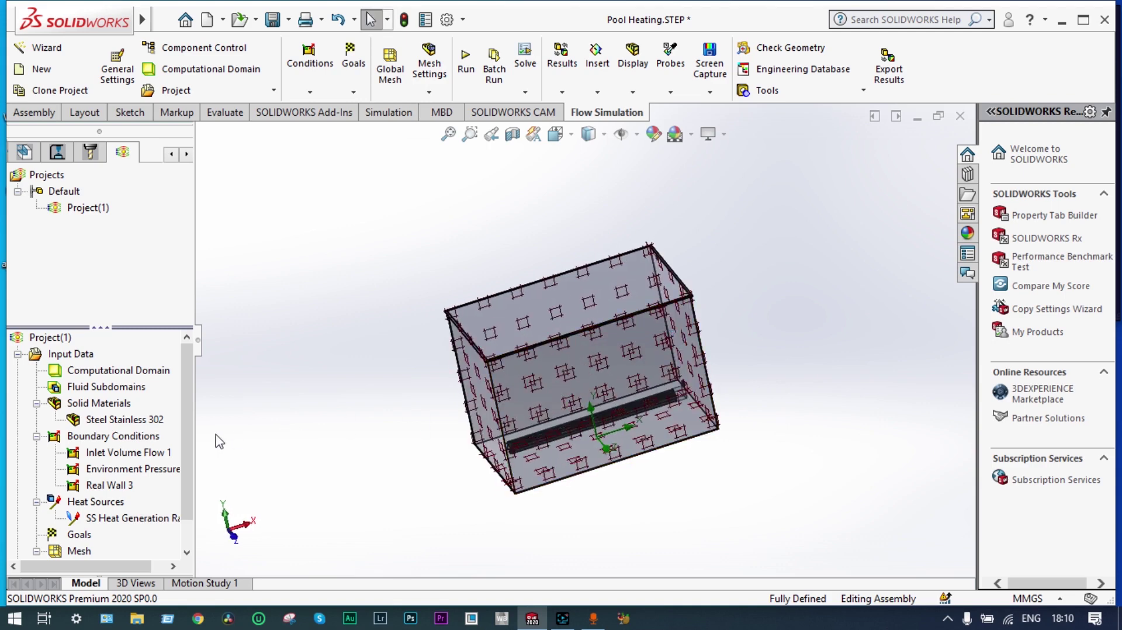
{"action": "scroll", "coordinate": [186, 513], "scroll_direction": "down", "scroll_amount": 1}
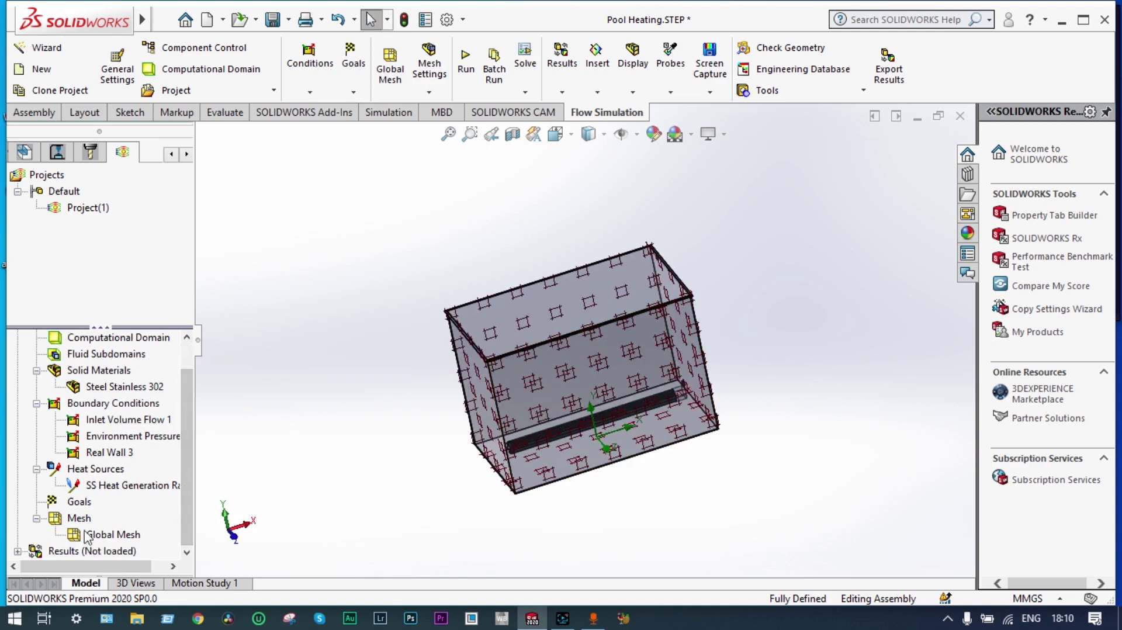
{"action": "right_click", "coordinate": [80, 505]}
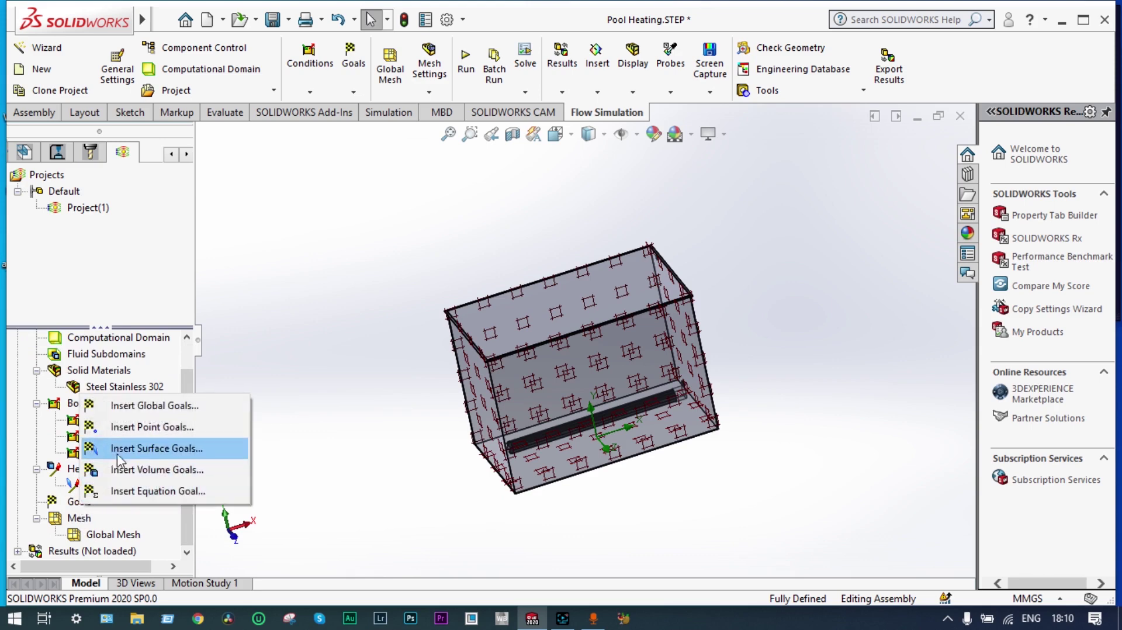
{"action": "left_click", "coordinate": [150, 406]}
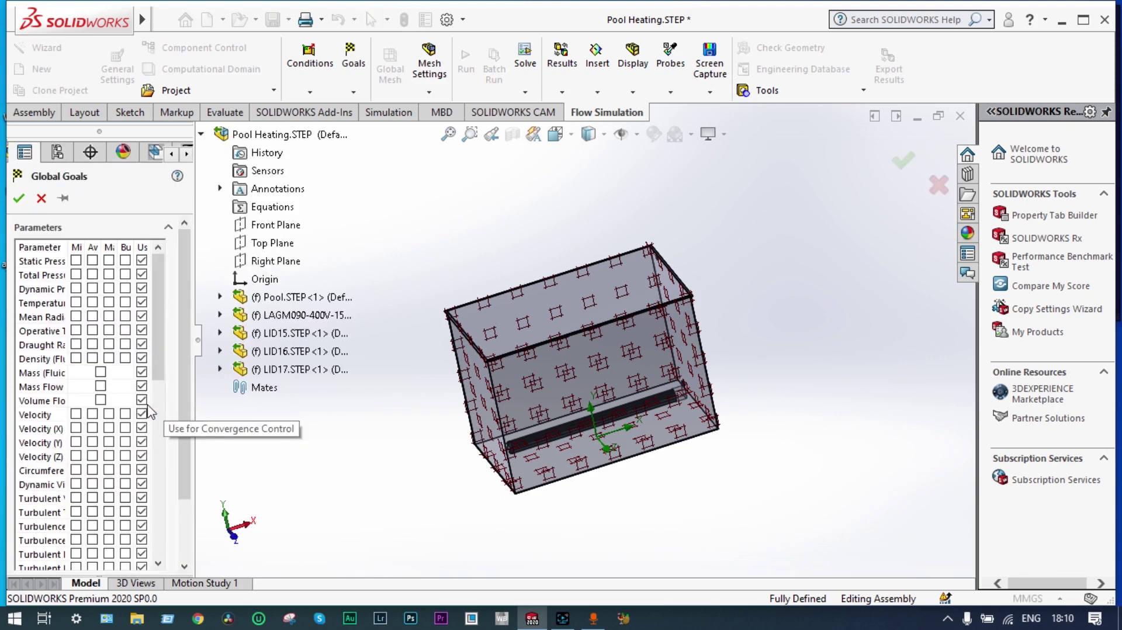
{"action": "left_click", "coordinate": [92, 302]}
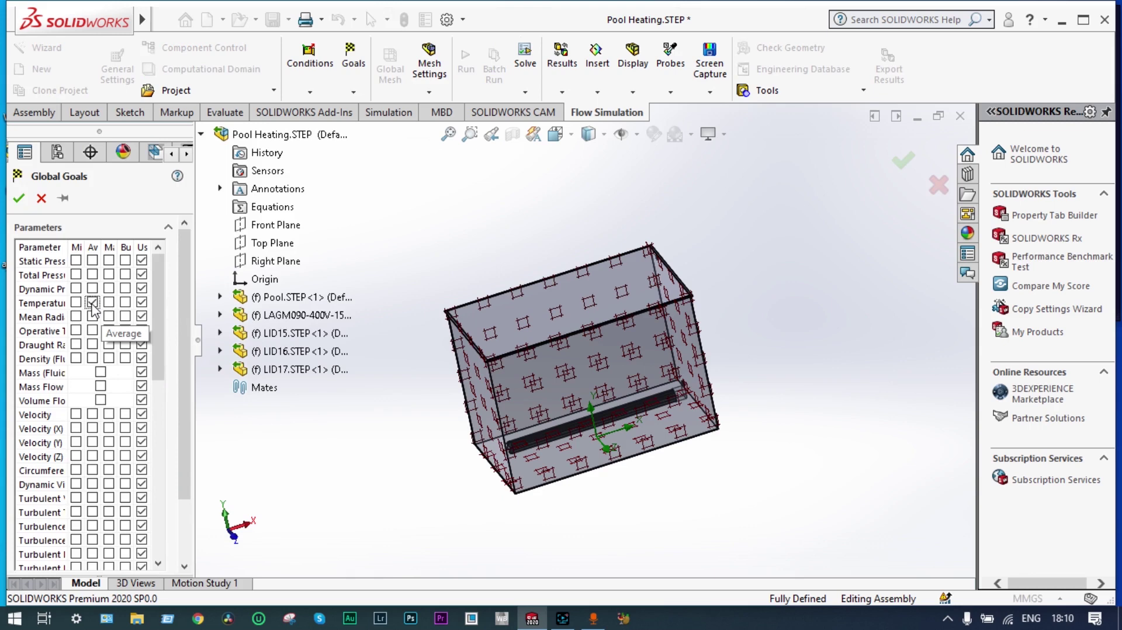
{"action": "left_click", "coordinate": [19, 200]}
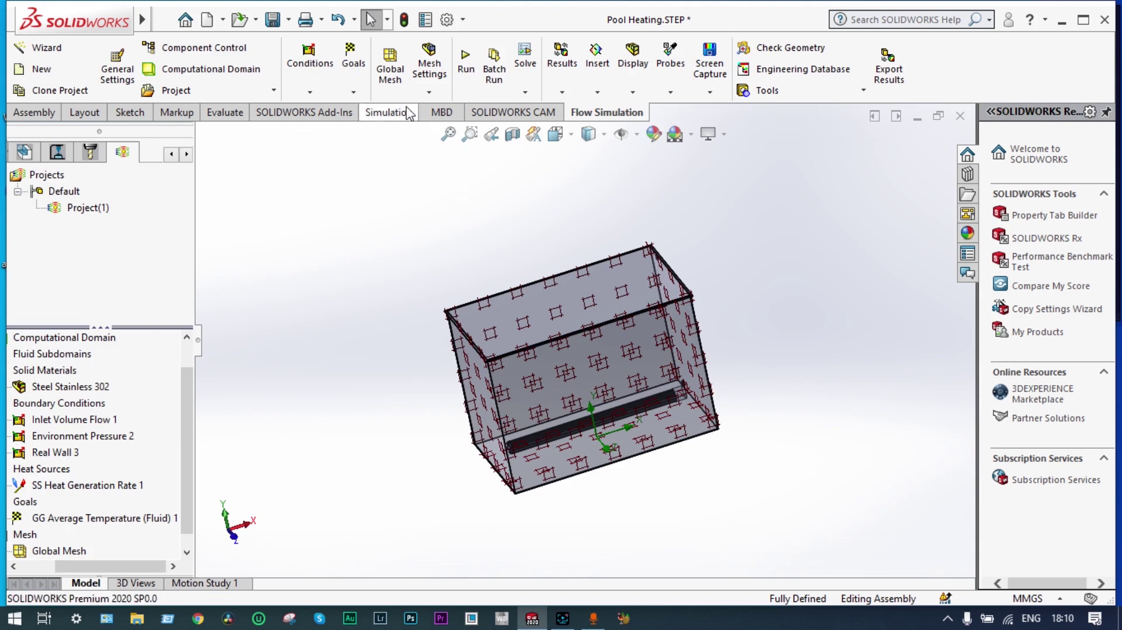
Run the project as a new calculation on this computer with all cores and bring up its solver window
{"action": "left_click", "coordinate": [466, 59]}
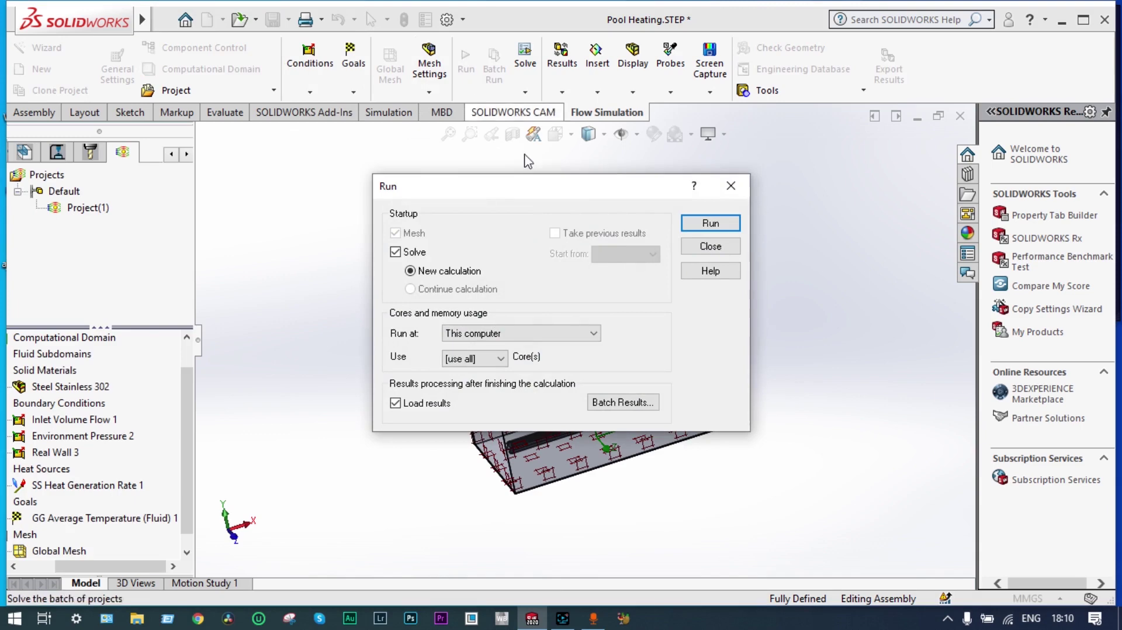
{"action": "left_click", "coordinate": [694, 222]}
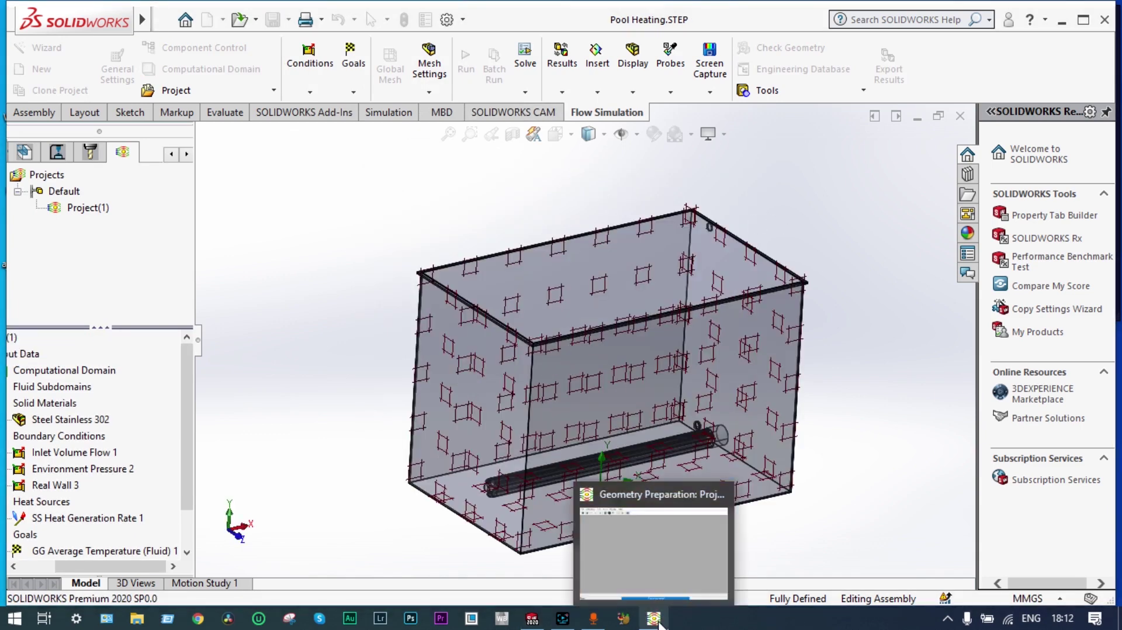
{"action": "left_click", "coordinate": [654, 618]}
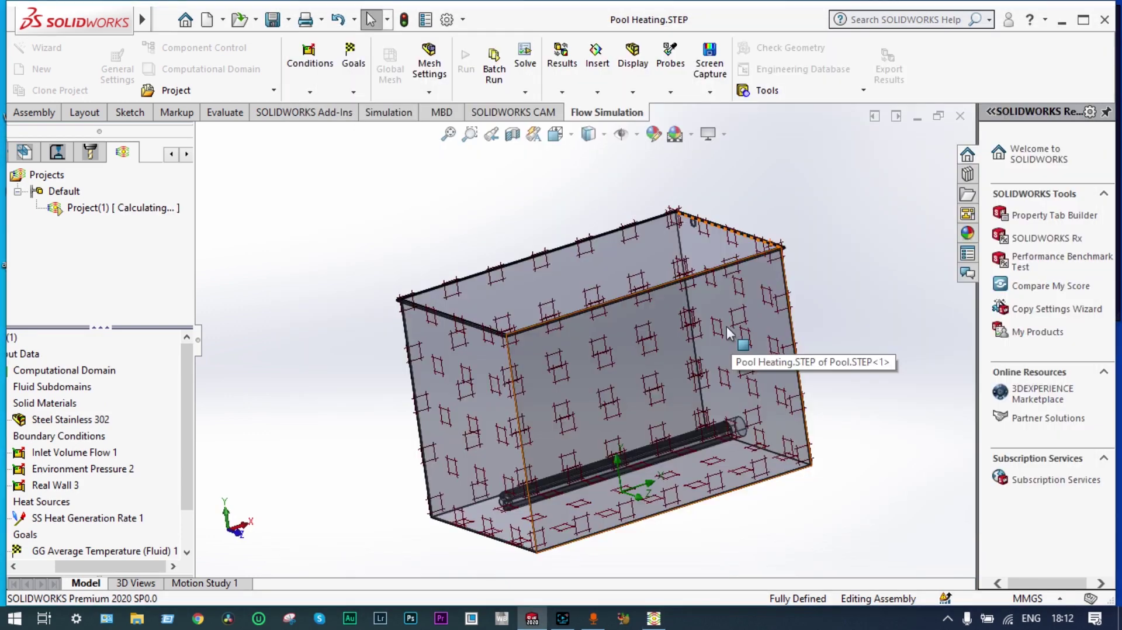
{"action": "middle_click_drag", "start_coordinate": [727, 326], "coordinate": [728, 322]}
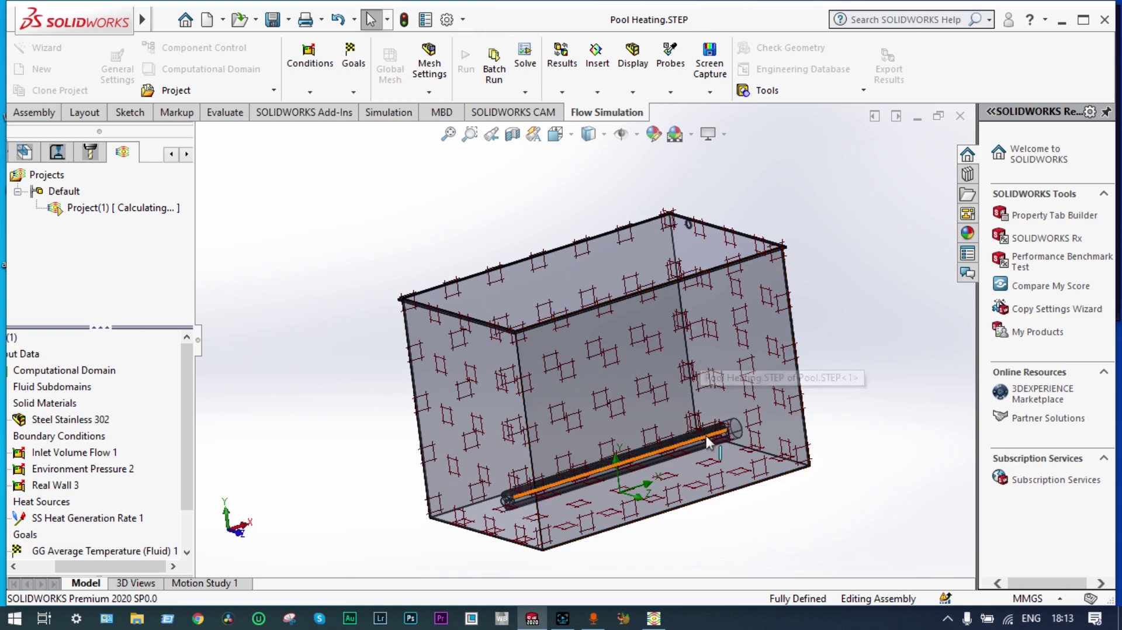
{"action": "middle_click_drag", "start_coordinate": [690, 357], "coordinate": [665, 366]}
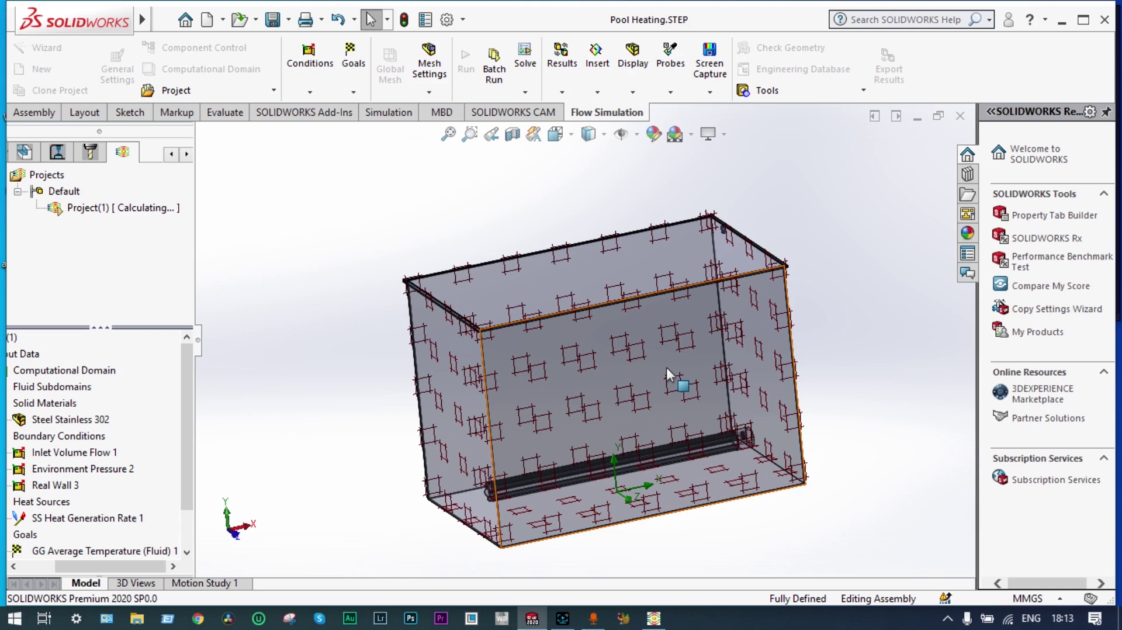
{"action": "left_click", "coordinate": [653, 618]}
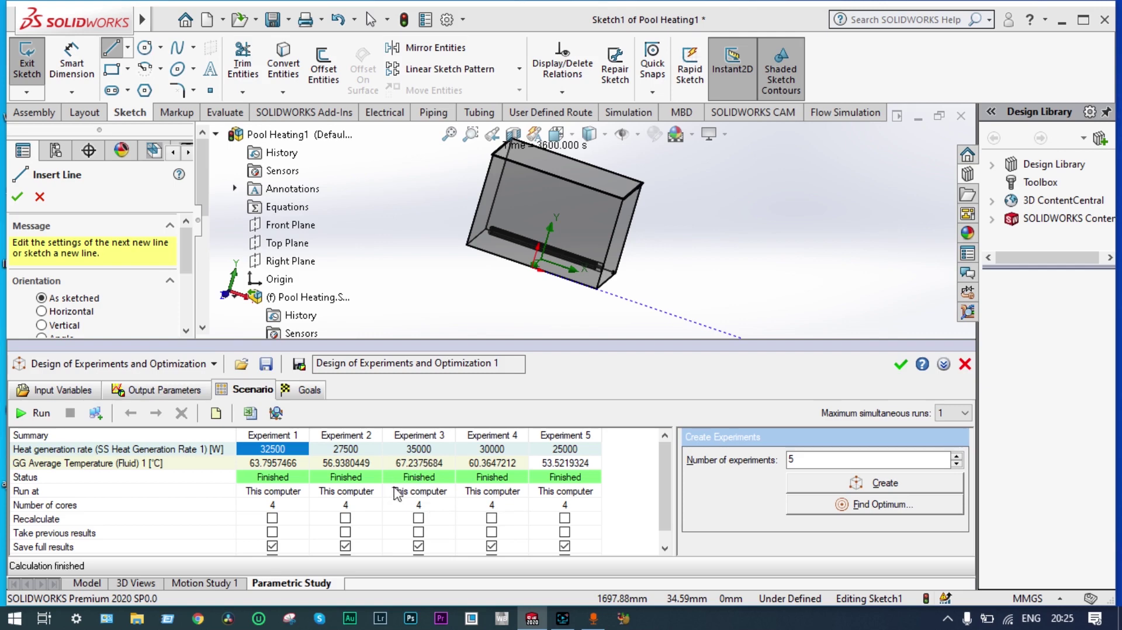
Close the Design of Experiments and Optimization study and leave the open line sketch without drawing anything
{"action": "left_click", "coordinate": [901, 365]}
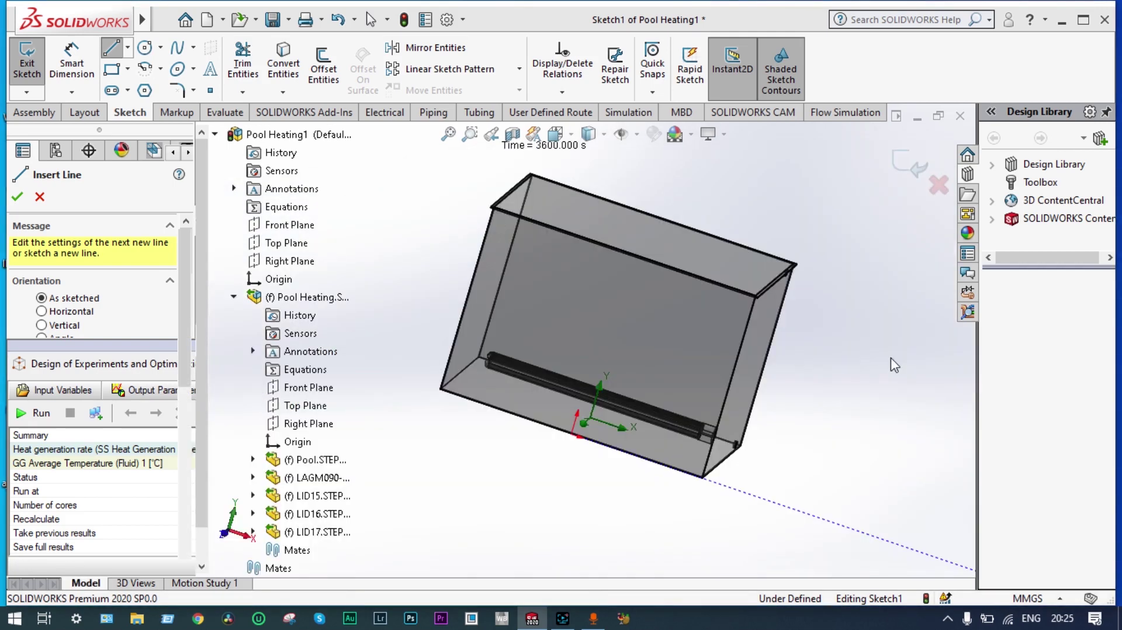
{"action": "left_click", "coordinate": [483, 211]}
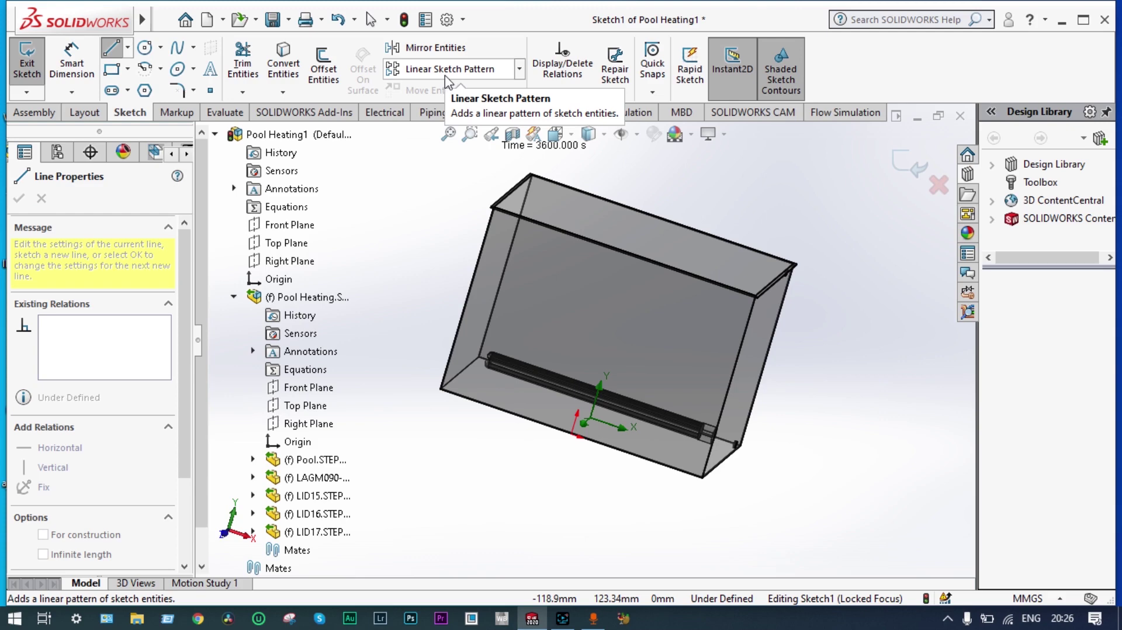
{"action": "key", "text": "ctrl+z"}
Create a new parametric study for the project and set its type to Goal Optimization
{"action": "left_click", "coordinate": [524, 93]}
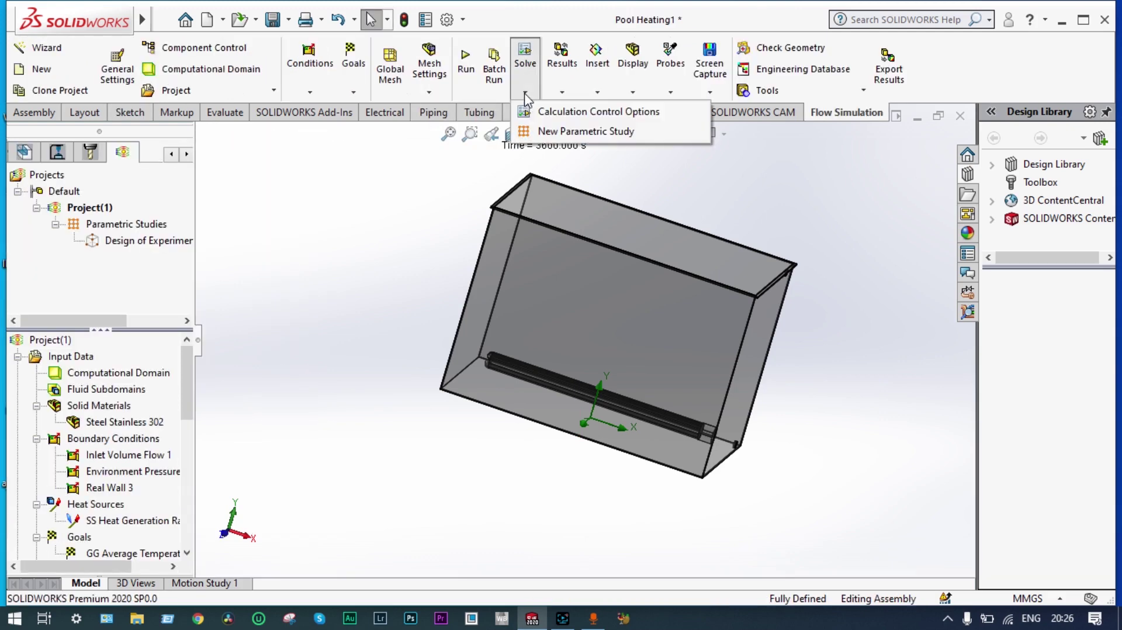
{"action": "left_click", "coordinate": [537, 134]}
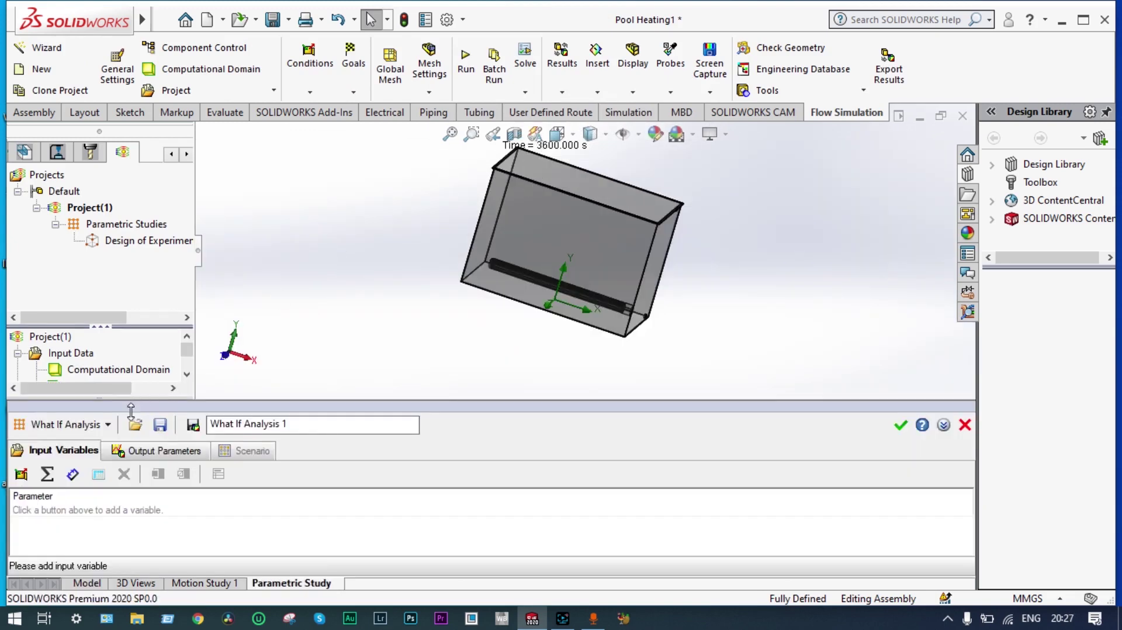
{"action": "left_click", "coordinate": [114, 426]}
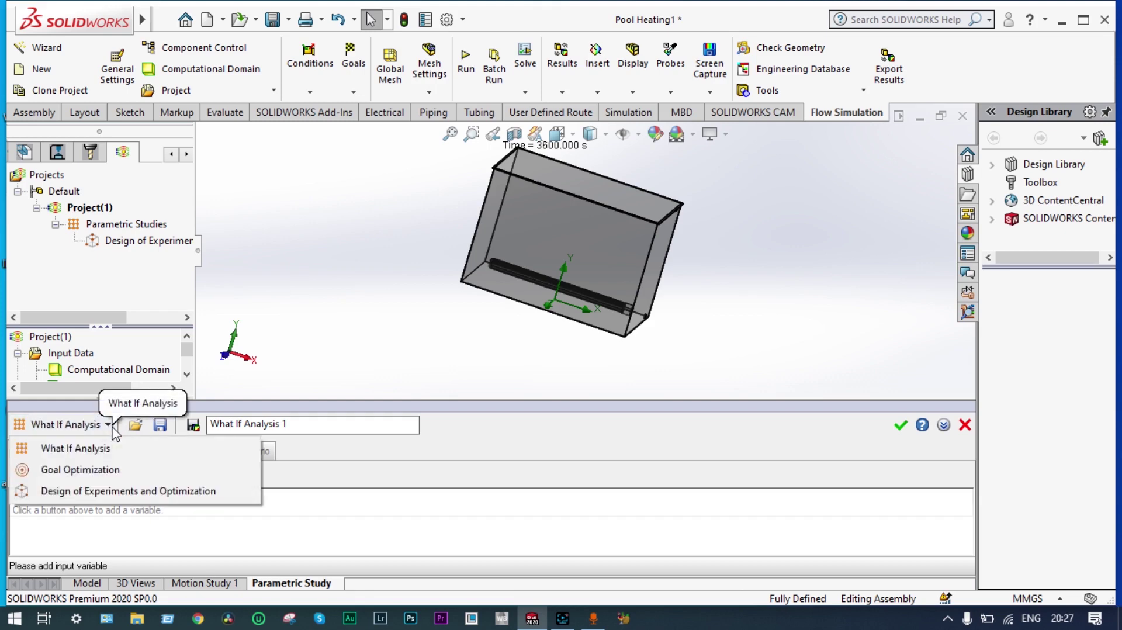
{"action": "left_click", "coordinate": [105, 468]}
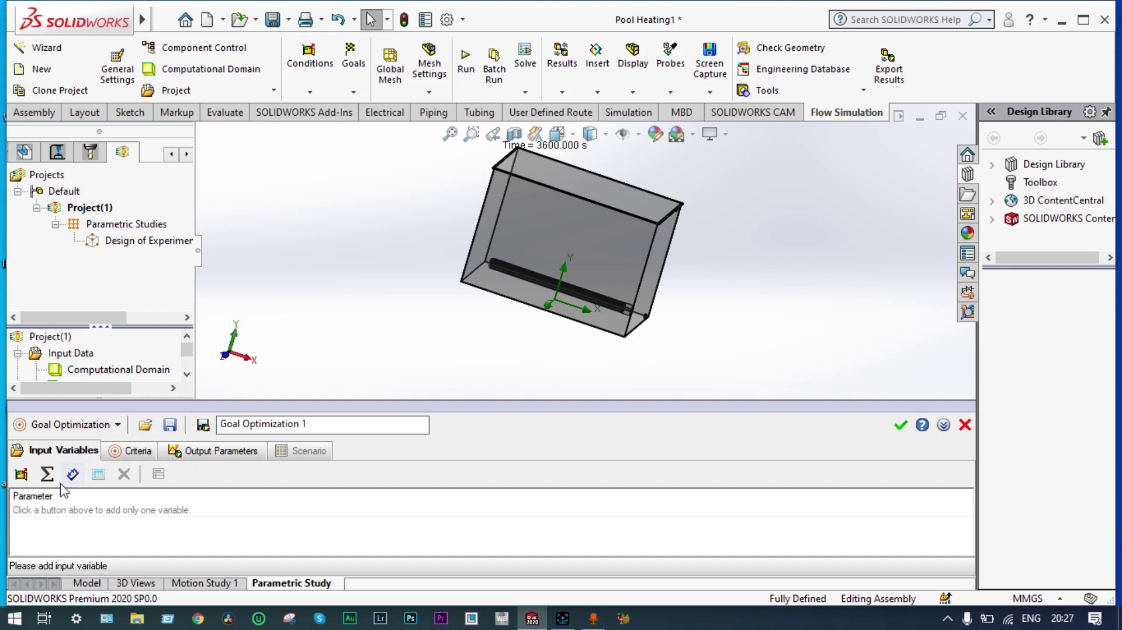
Add the heat generation rate of SS Heat Generation Rate 1 as the study's input variable
{"action": "left_click", "coordinate": [22, 476]}
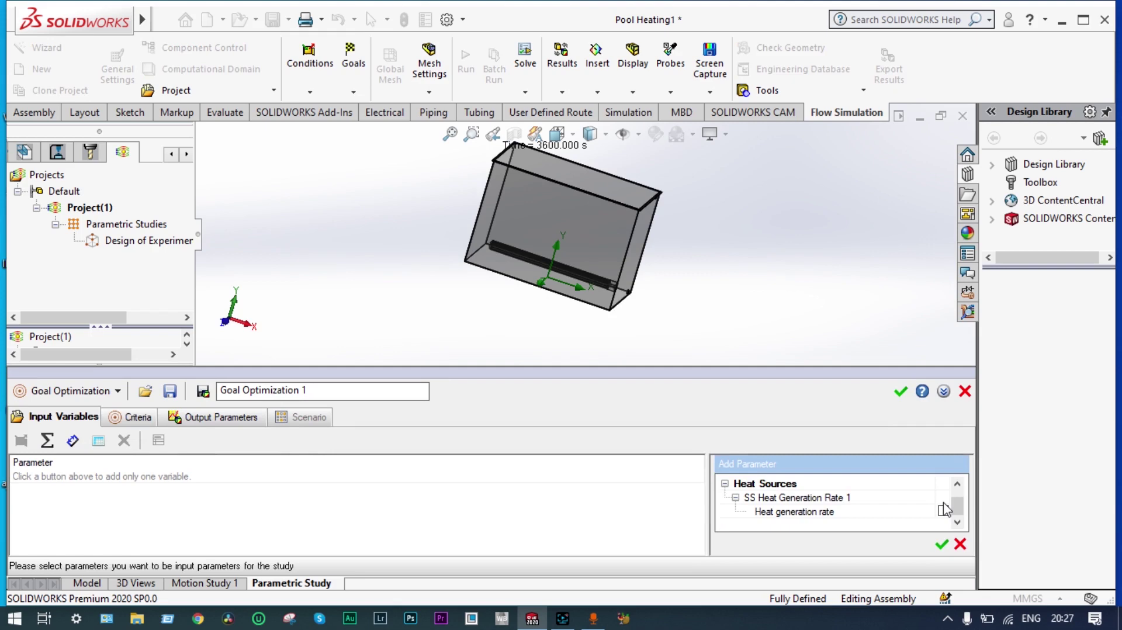
{"action": "left_click", "coordinate": [942, 511]}
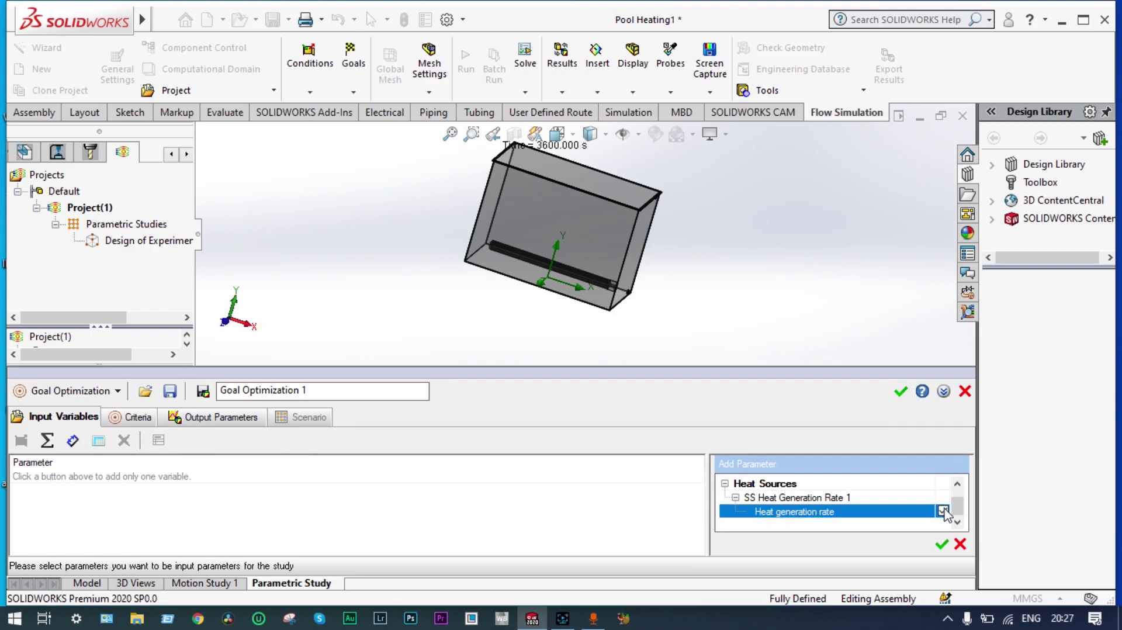
{"action": "left_click", "coordinate": [940, 545]}
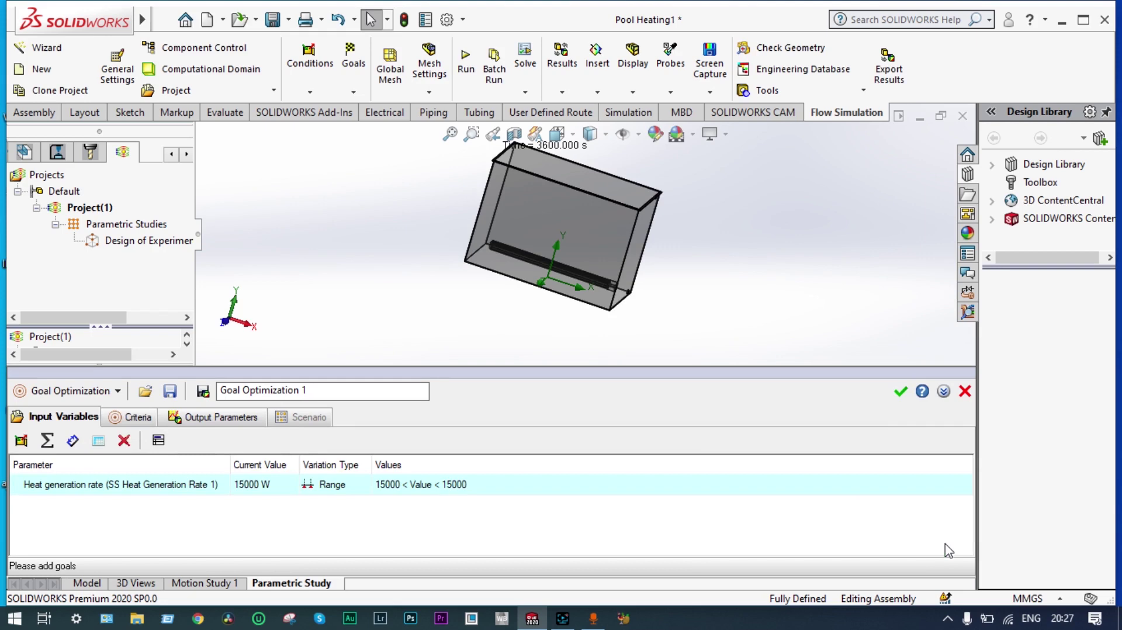
Set the heat generation rate's variation range to a minimum of 45000 W and a maximum of 60000.001 W
{"action": "left_click", "coordinate": [389, 487]}
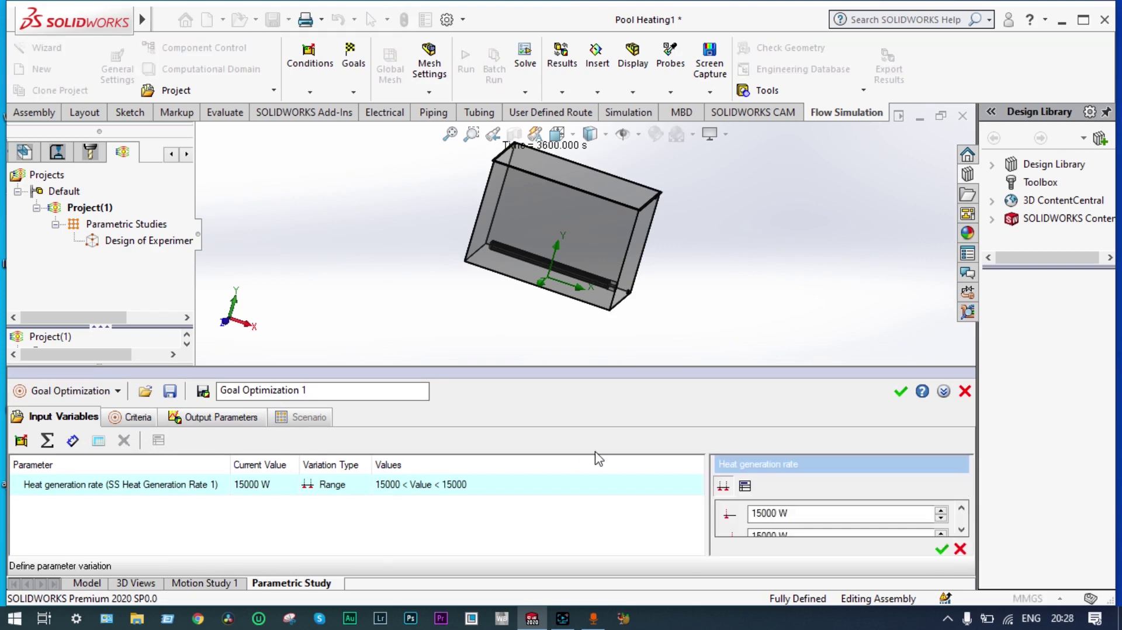
{"action": "left_click", "coordinate": [753, 513]}
{"action": "key", "text": "Delete"}
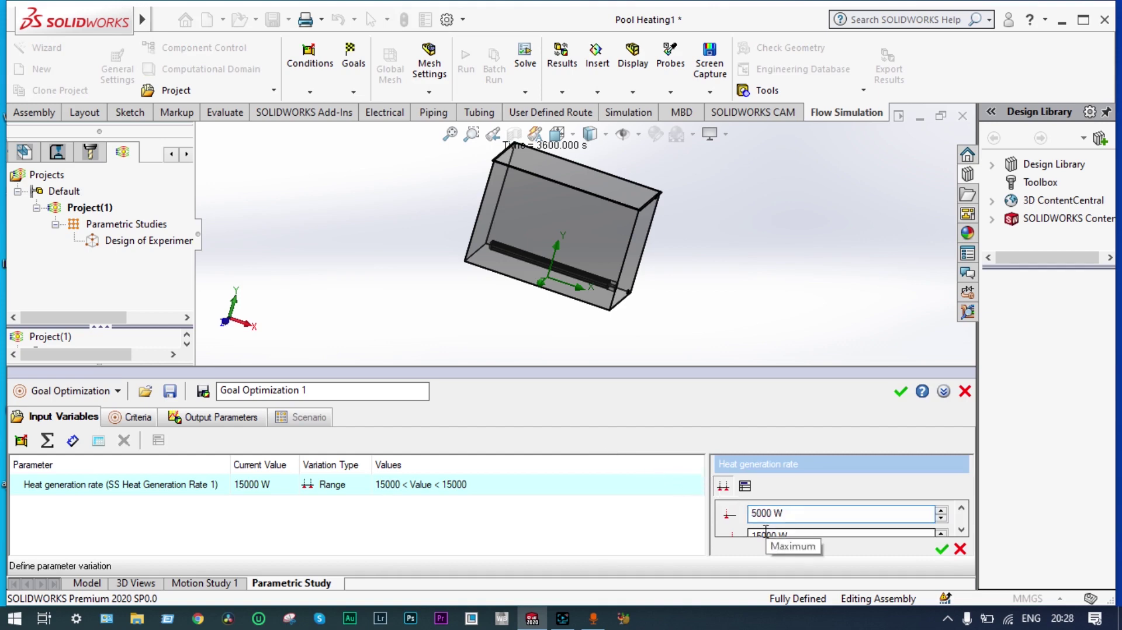
{"action": "type", "text": "4"}
{"action": "key", "text": "Tab"}
{"action": "left_click", "coordinate": [961, 529]}
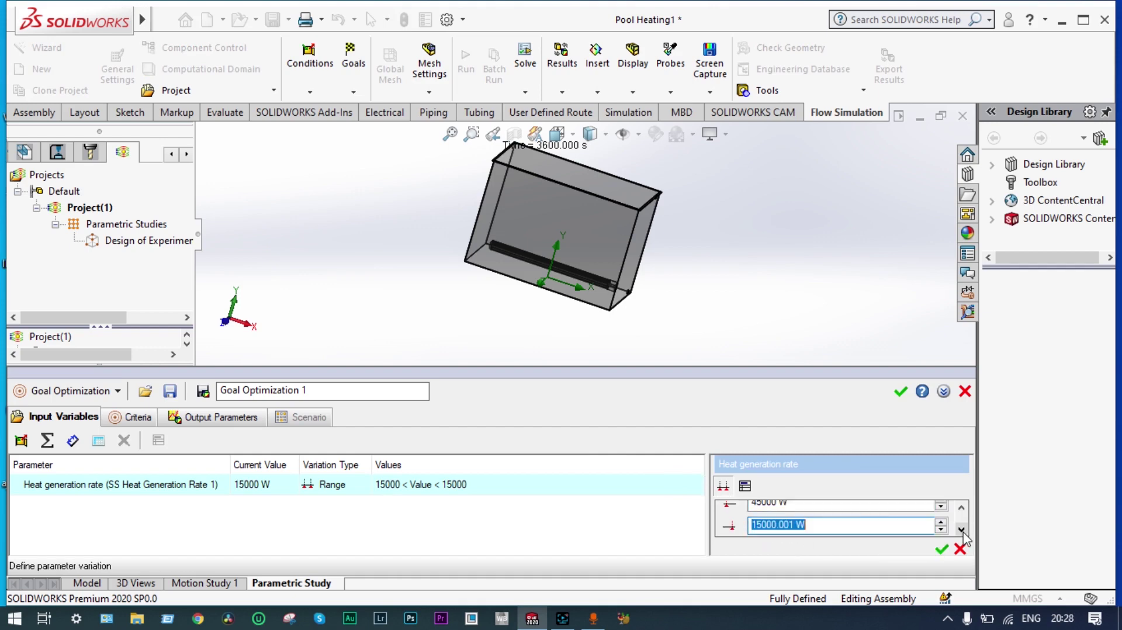
{"action": "left_click", "coordinate": [941, 548]}
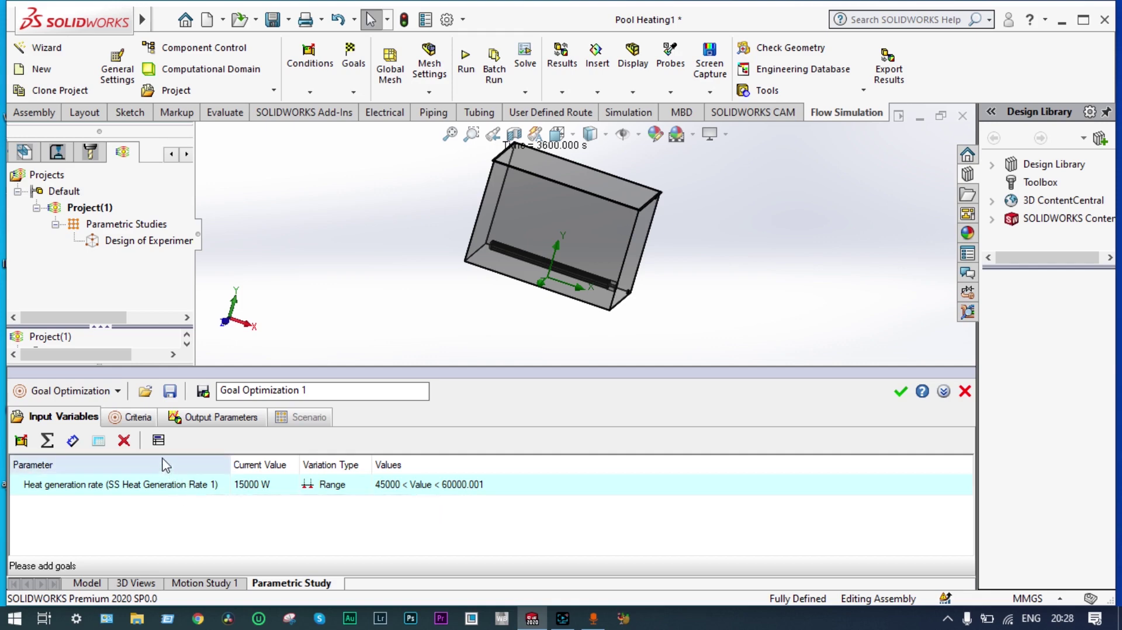
Add the global goal GG Average Temperature (Fluid) 1 as the optimization criterion
{"action": "left_click", "coordinate": [138, 419]}
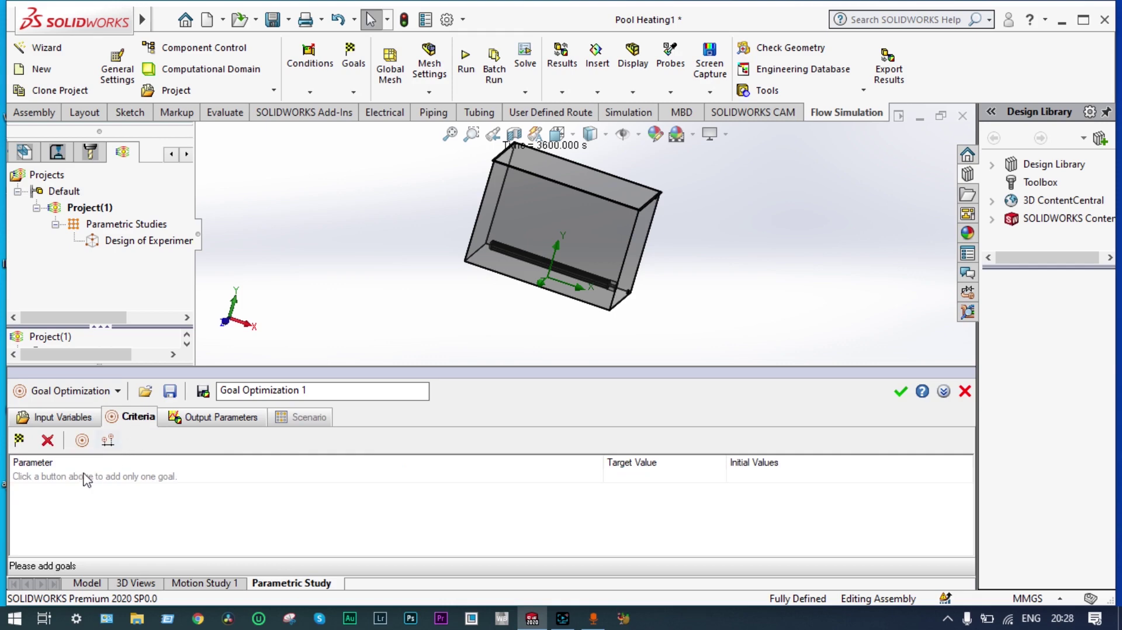
{"action": "left_click", "coordinate": [20, 441]}
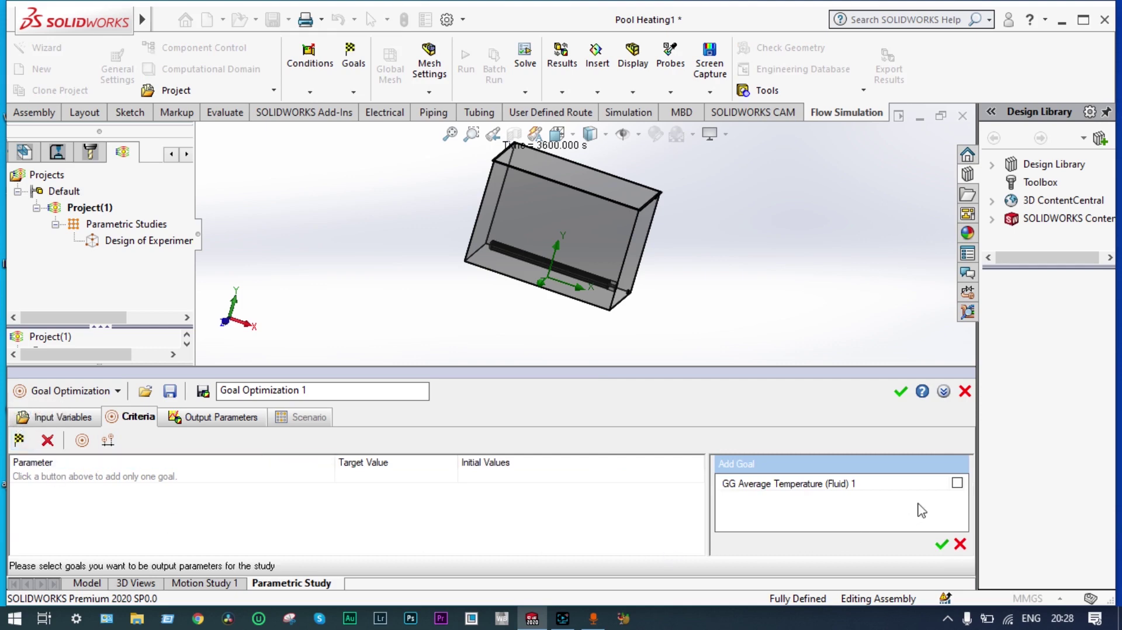
{"action": "left_click", "coordinate": [957, 482]}
{"action": "left_click", "coordinate": [941, 544]}
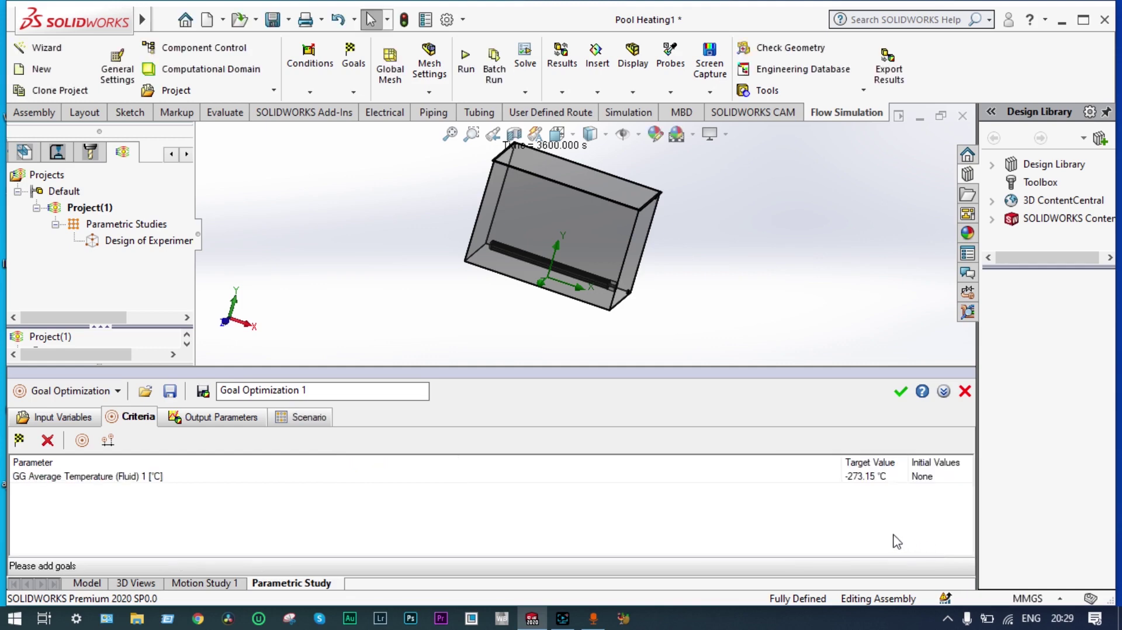
Set the average fluid temperature criterion to a target value of 80 °C with a maximum deviation of 0.5 °C
{"action": "left_click", "coordinate": [864, 479]}
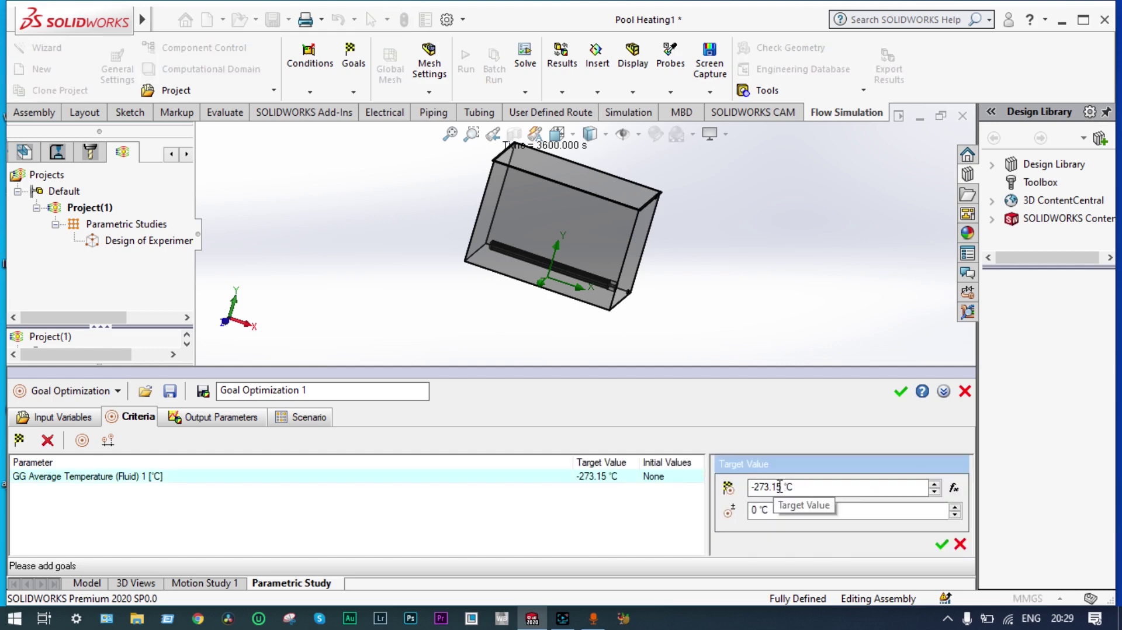
{"action": "double_click", "coordinate": [779, 486]}
{"action": "type", "text": "80"}
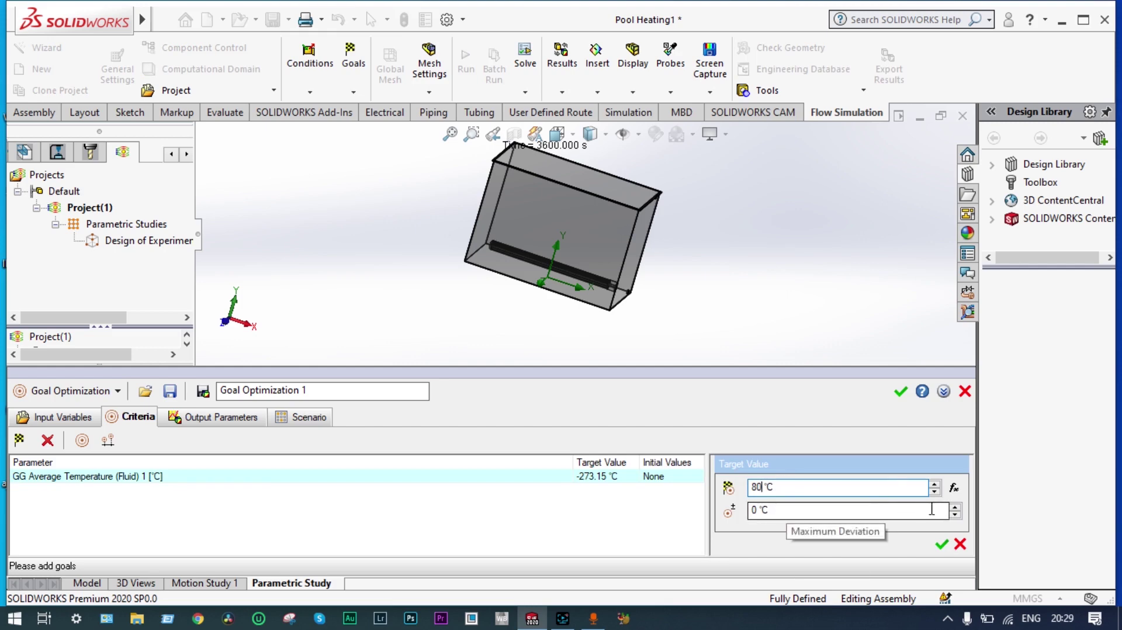
{"action": "left_click", "coordinate": [760, 512]}
{"action": "type", "text": "."}
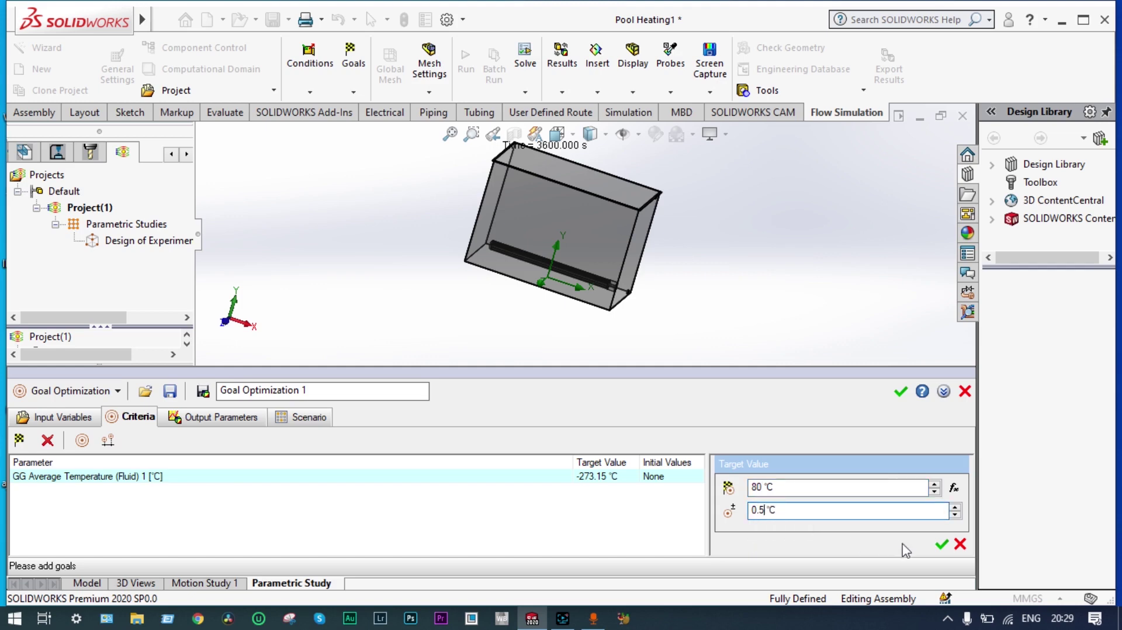
{"action": "type", "text": "5"}
{"action": "left_click", "coordinate": [941, 547]}
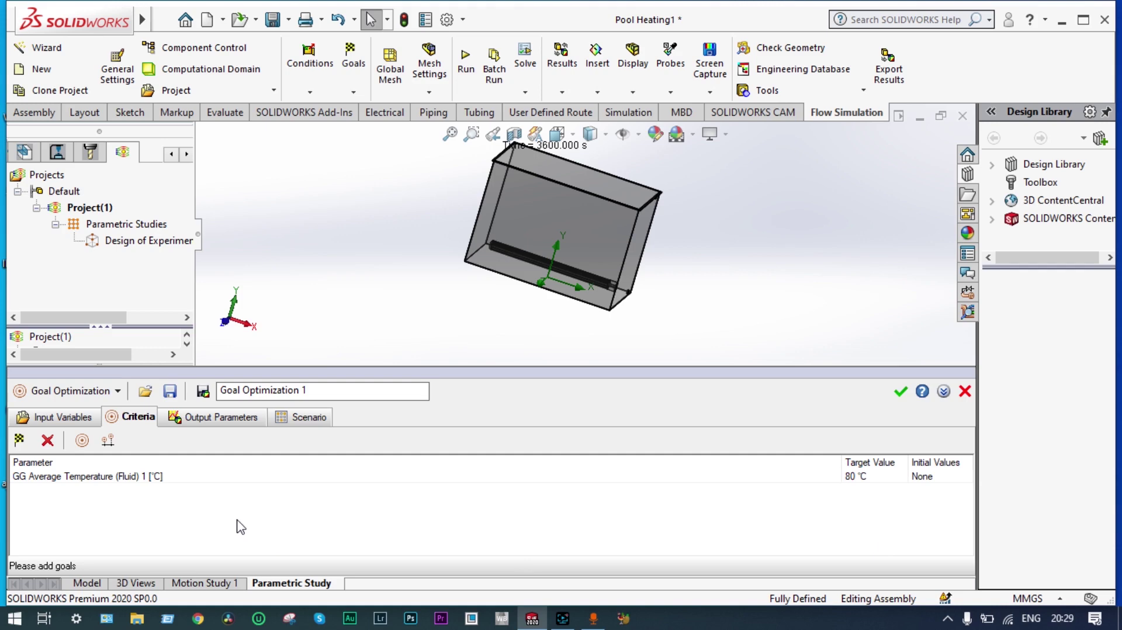
Run the goal optimization scenario with the default study options
{"action": "left_click", "coordinate": [301, 416]}
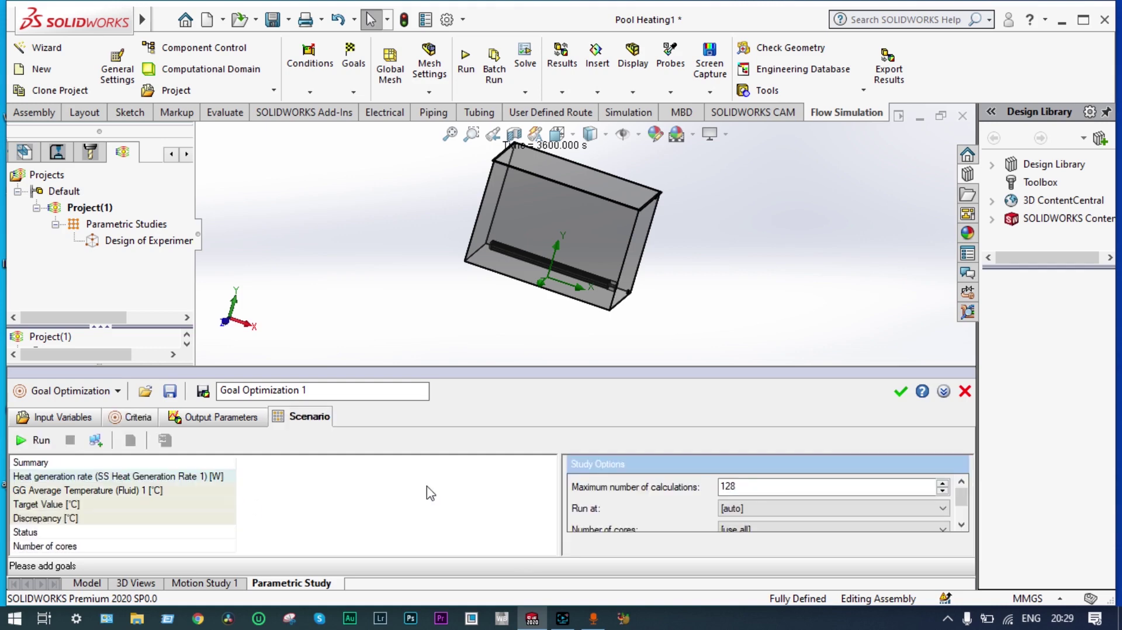
{"action": "left_click", "coordinate": [29, 442]}
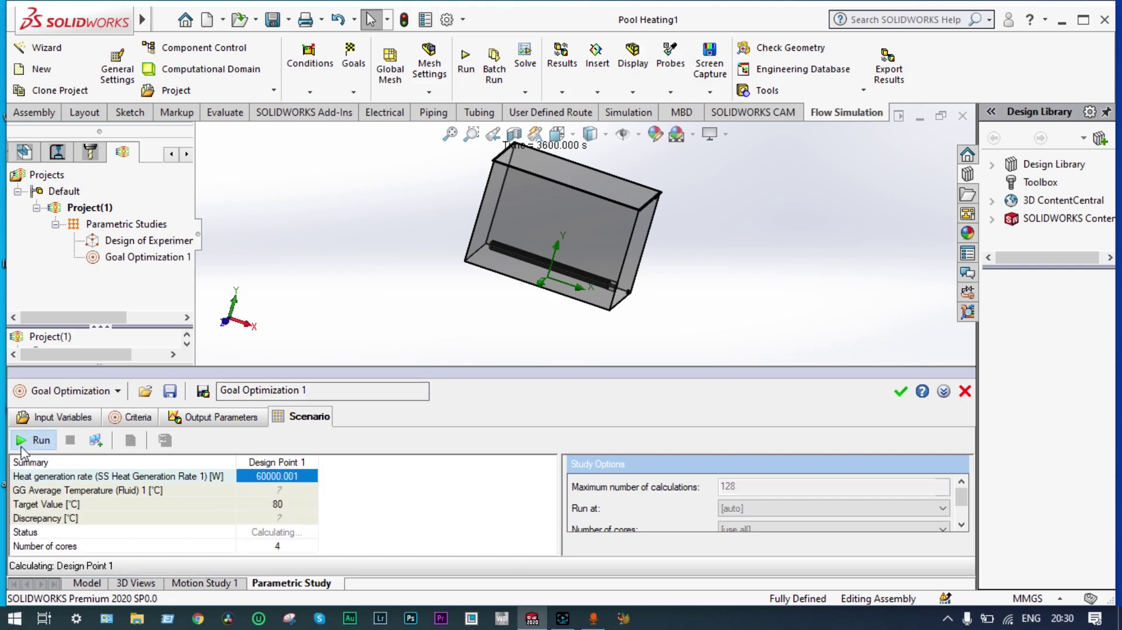